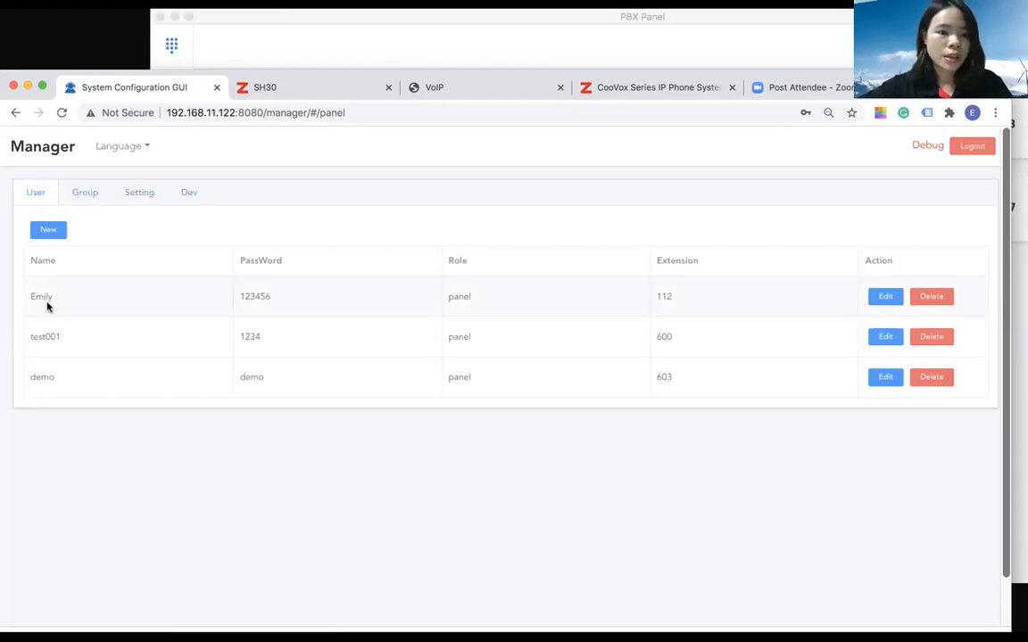
Change the first panel user's extension to Demo IP Phone and save the user
click(885, 297)
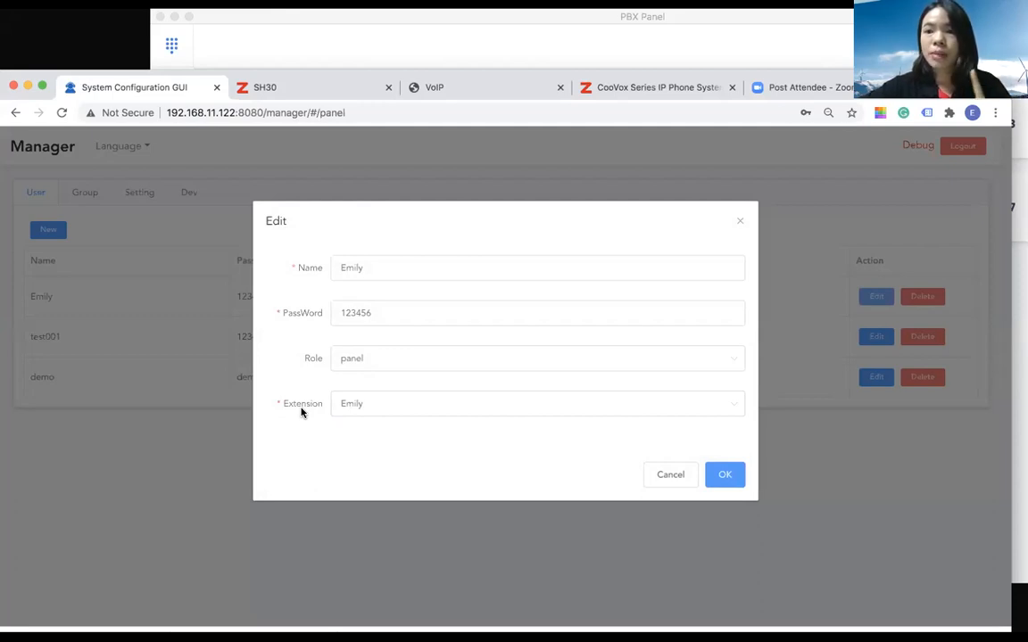
click(466, 405)
scroll(436, 509, down, 5)
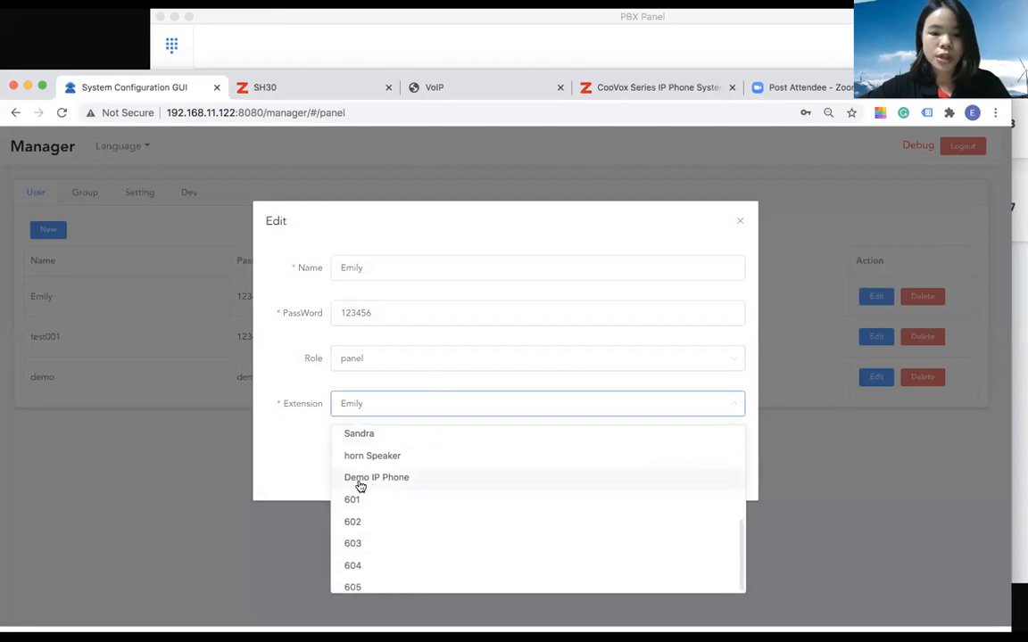
click(443, 484)
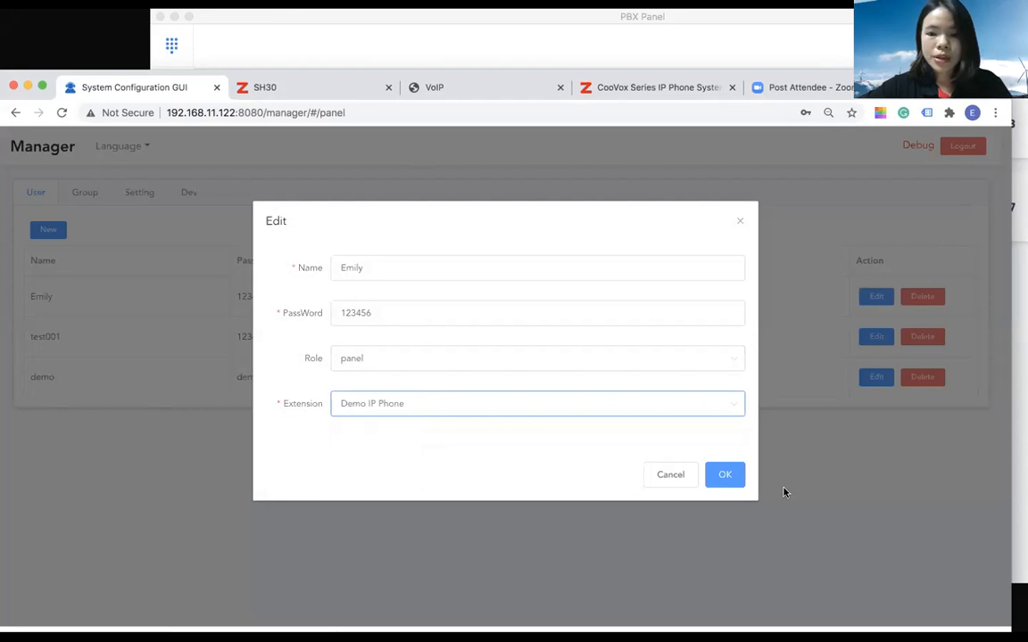
click(730, 479)
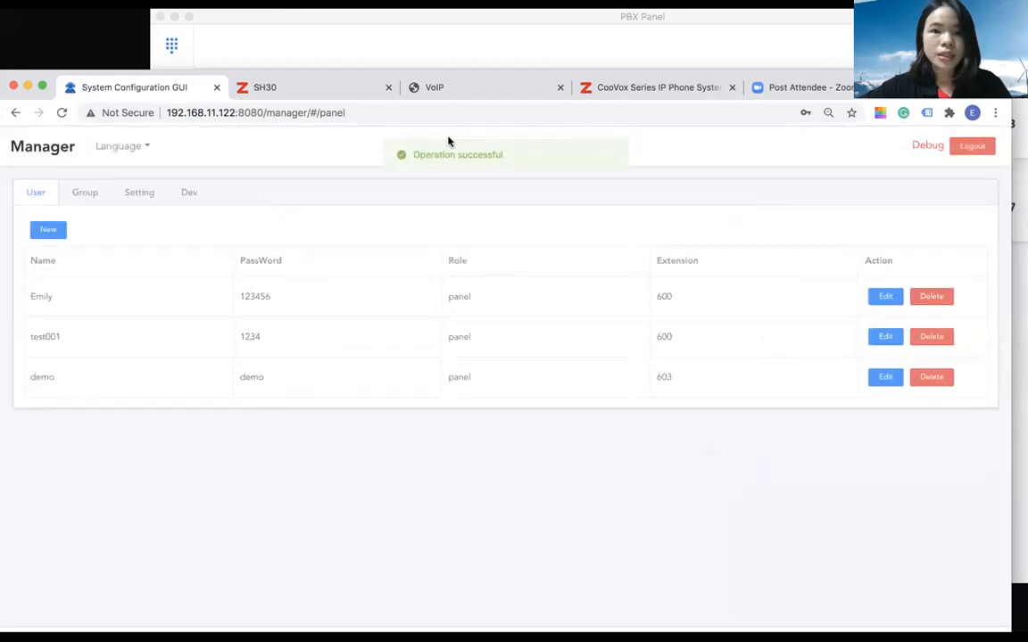
Review the manager's extension groups and feature settings, and the IP phone's basic network page
click(78, 193)
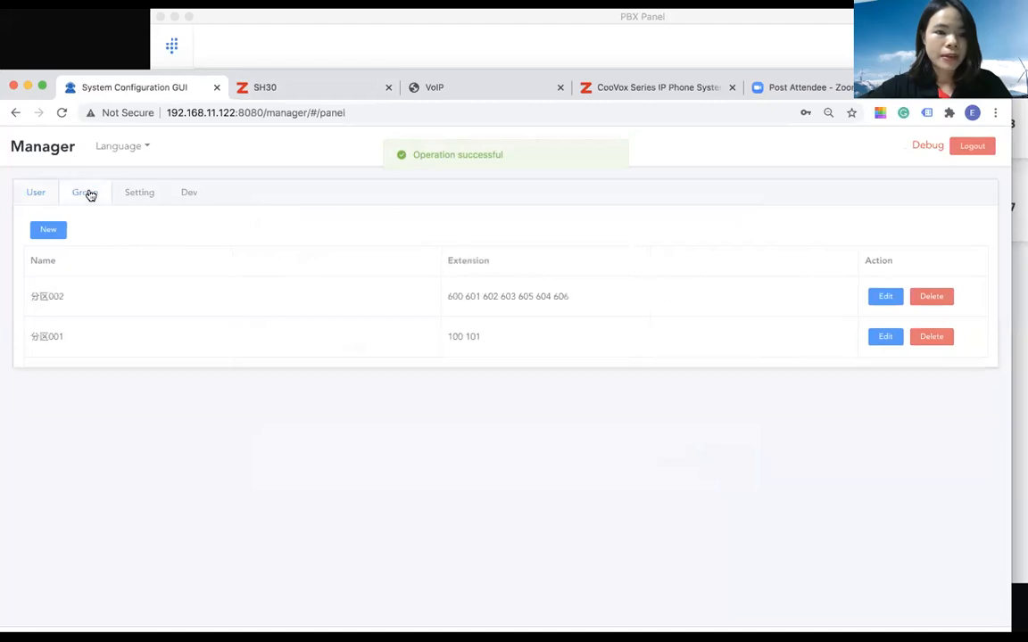
click(138, 194)
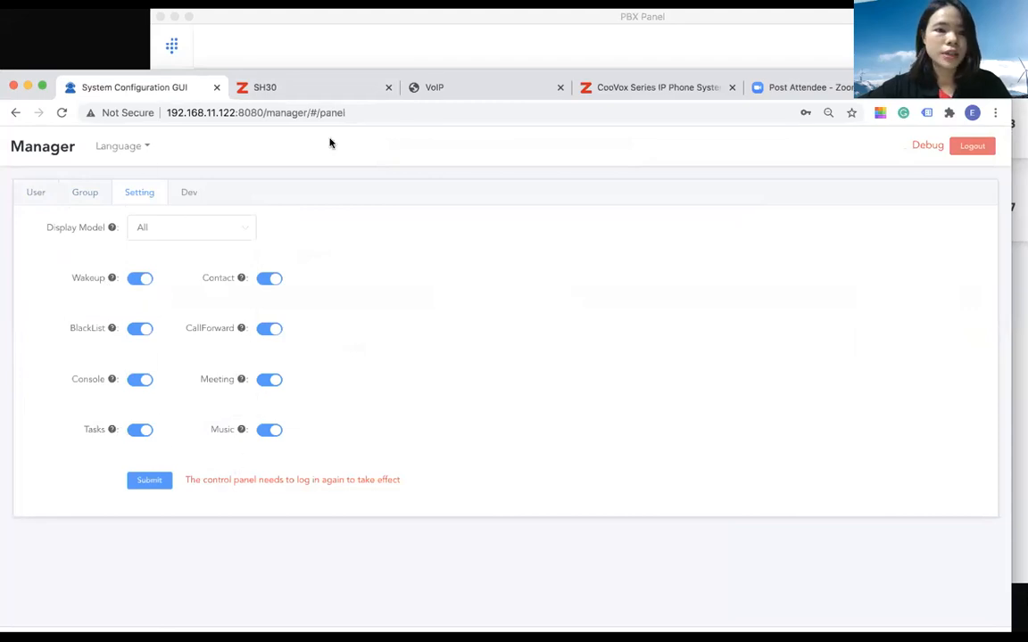
click(511, 85)
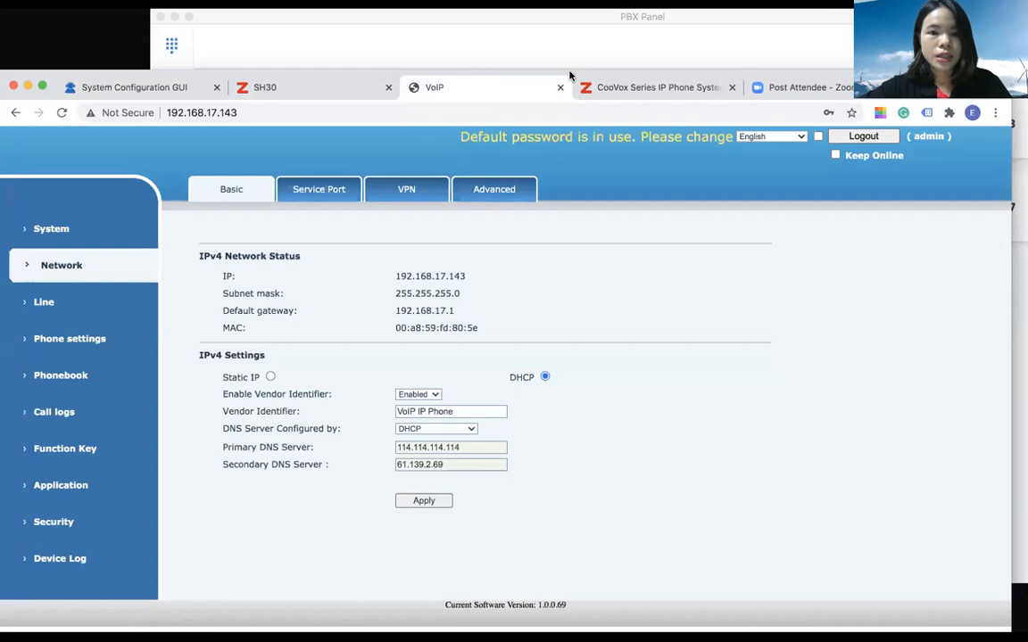
drag(569, 76, 569, 66)
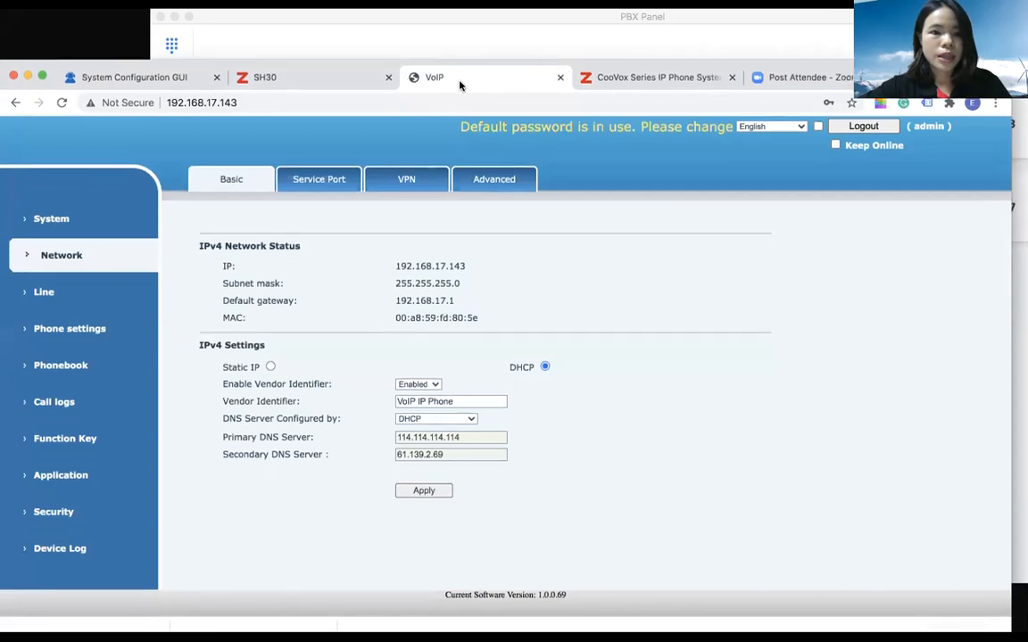
Show the second page of IP extensions in the CooVox phone system's extension list
click(658, 77)
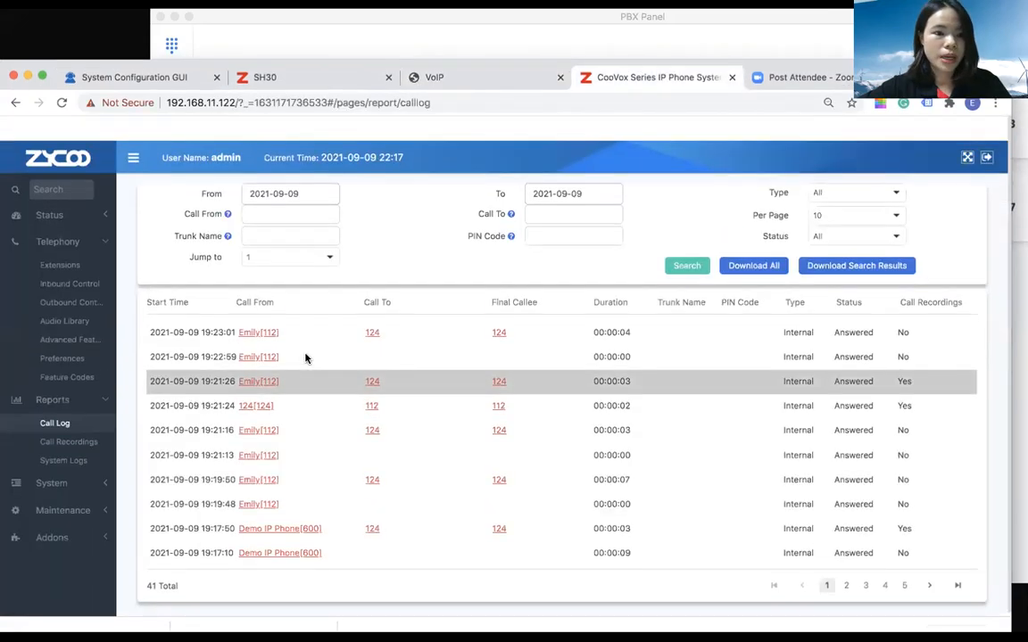
click(60, 240)
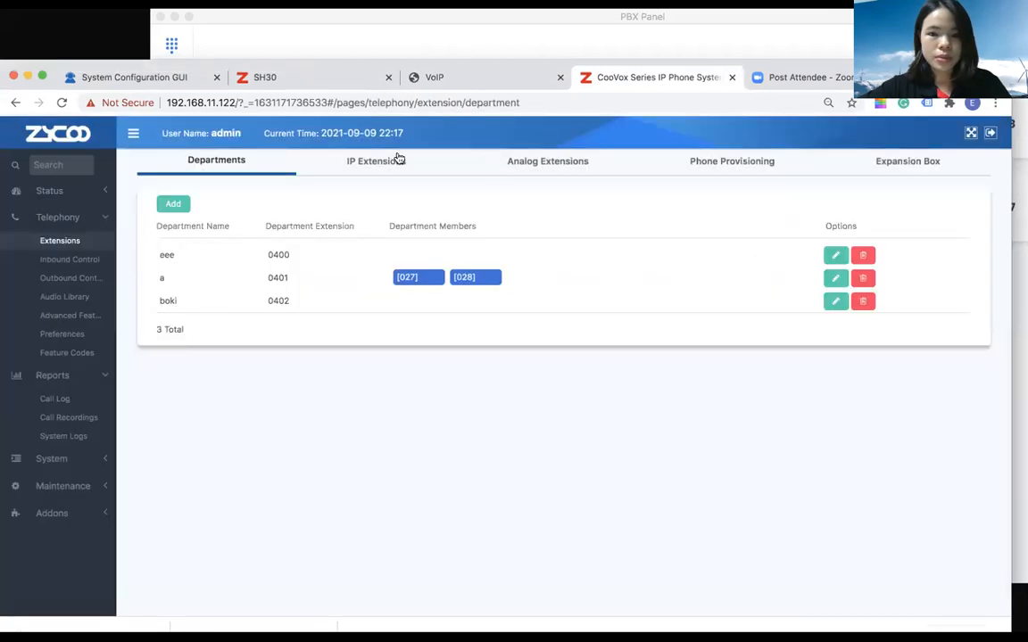
click(381, 161)
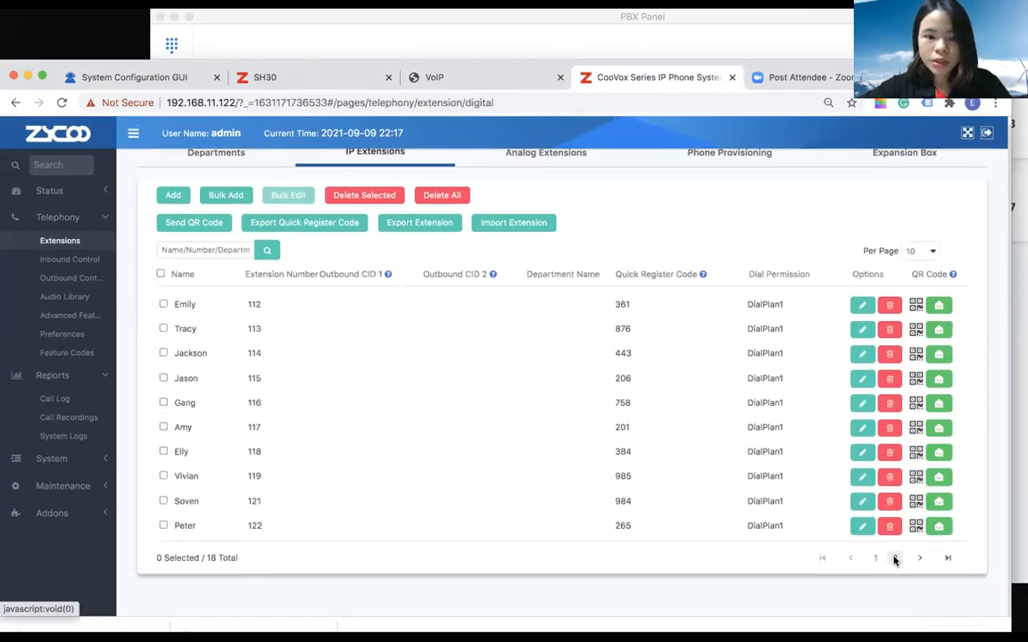
click(894, 567)
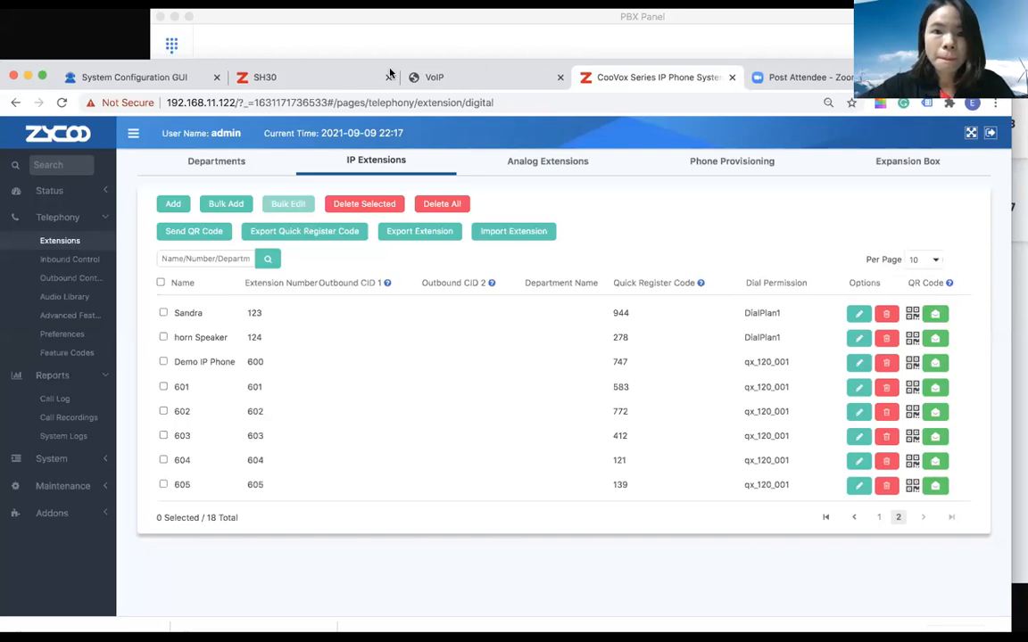
click(653, 121)
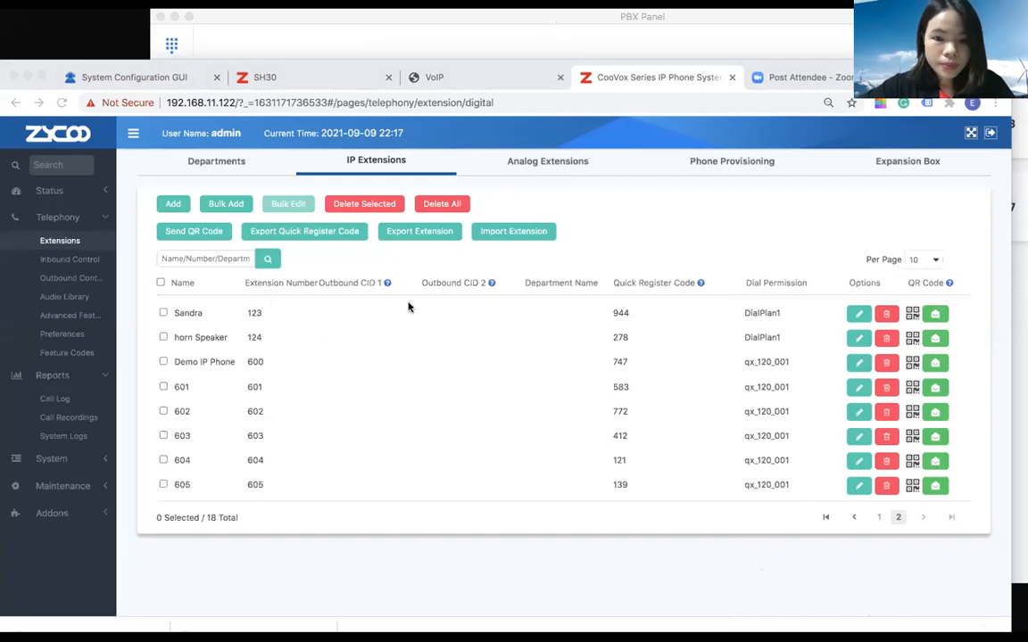
Bring the Photo Booth camera view in front of the PBX Panel and move its window lower
key(super+Tab)
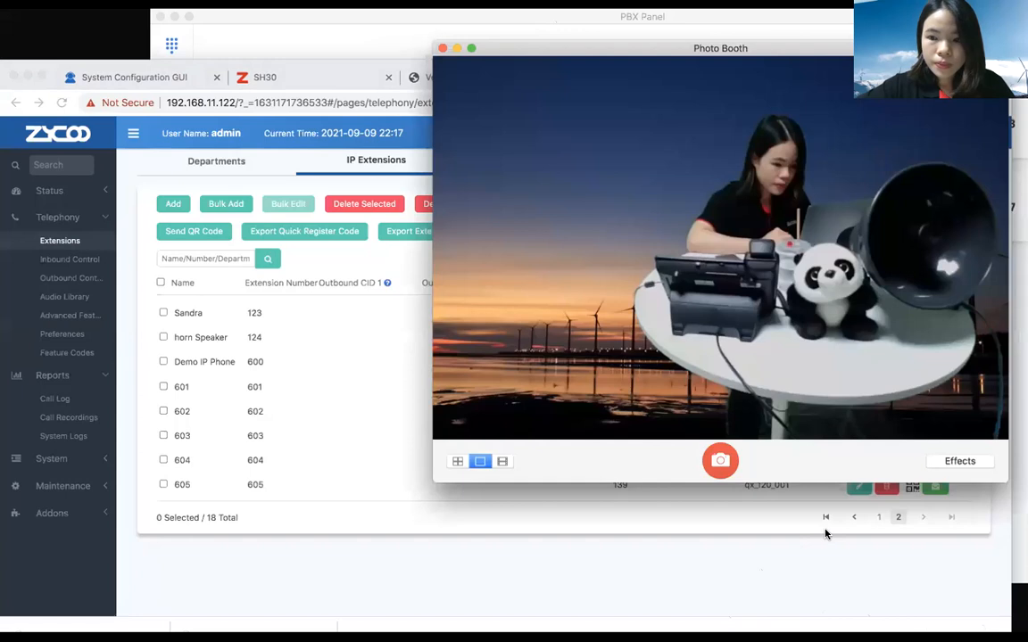
key(super+Tab)
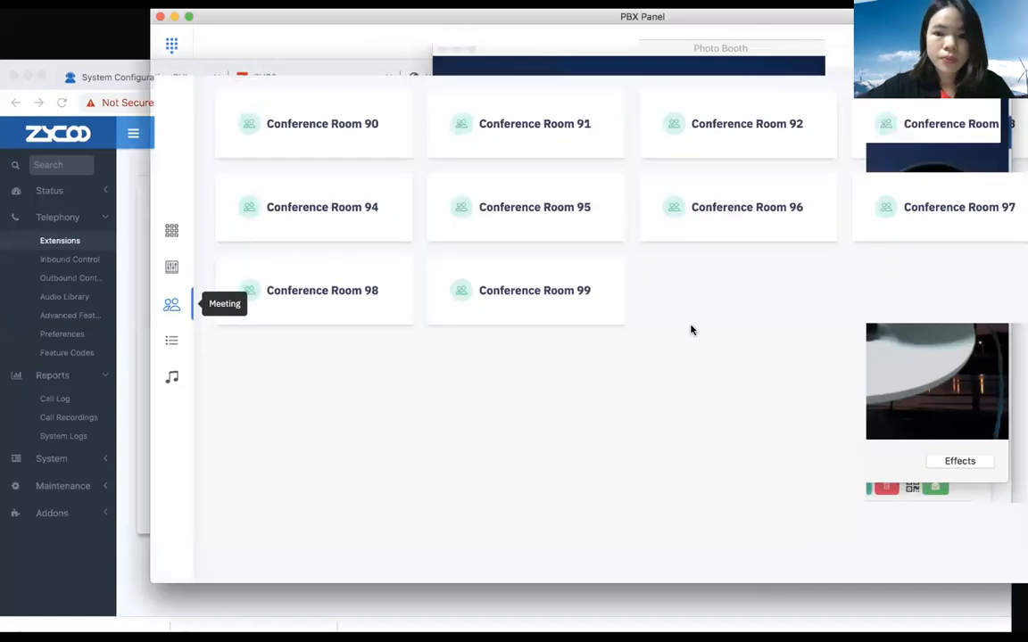
key(ctrl+Up)
click(862, 130)
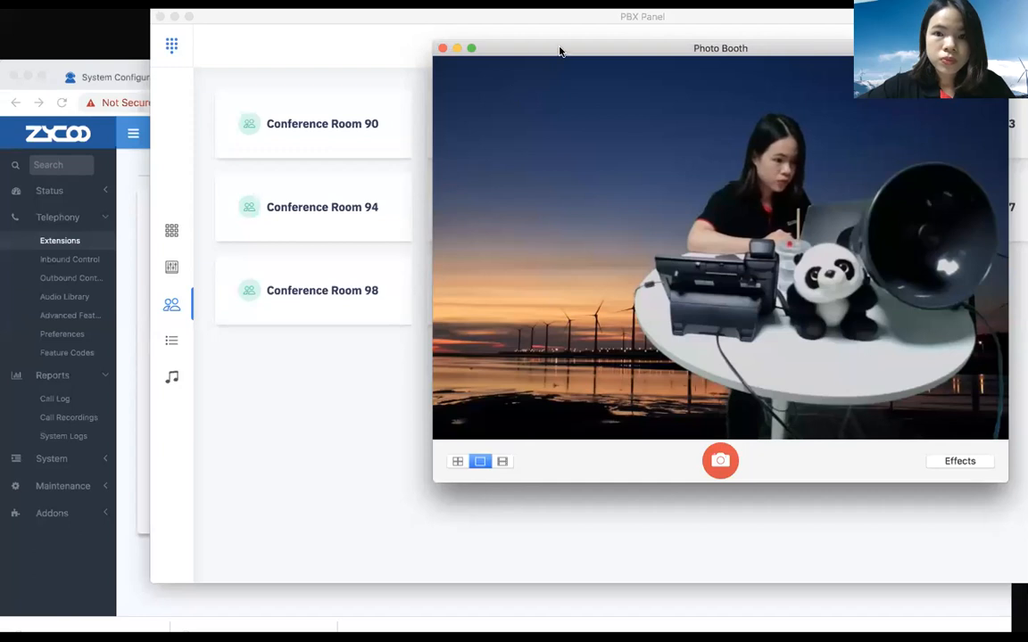
drag(553, 45, 560, 105)
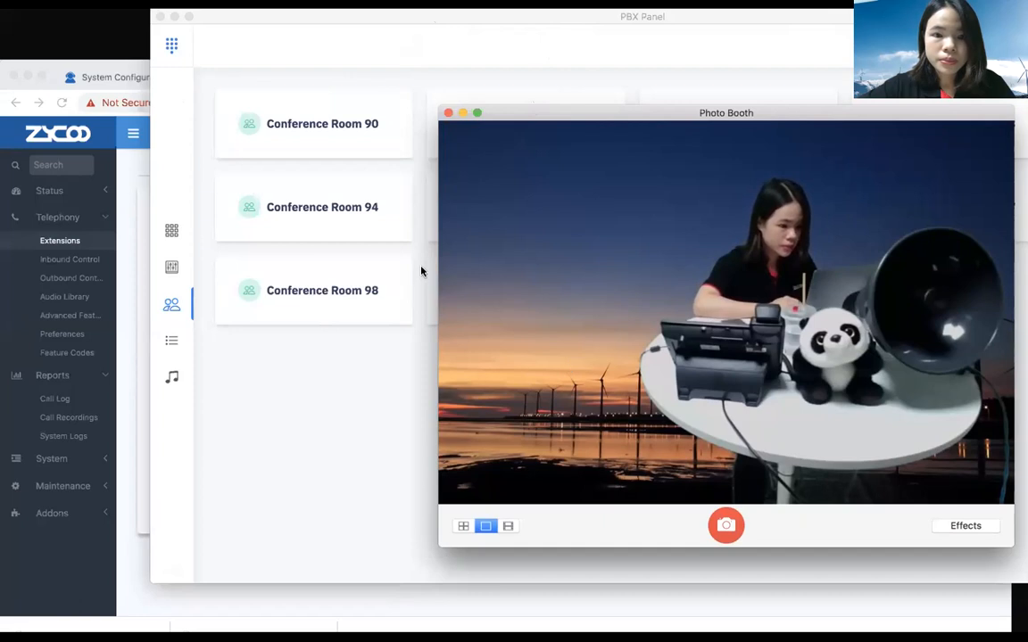
Switch to the PBX Panel, bring its whole window into view and select extension 124 horn Speaker in the console
click(124, 361)
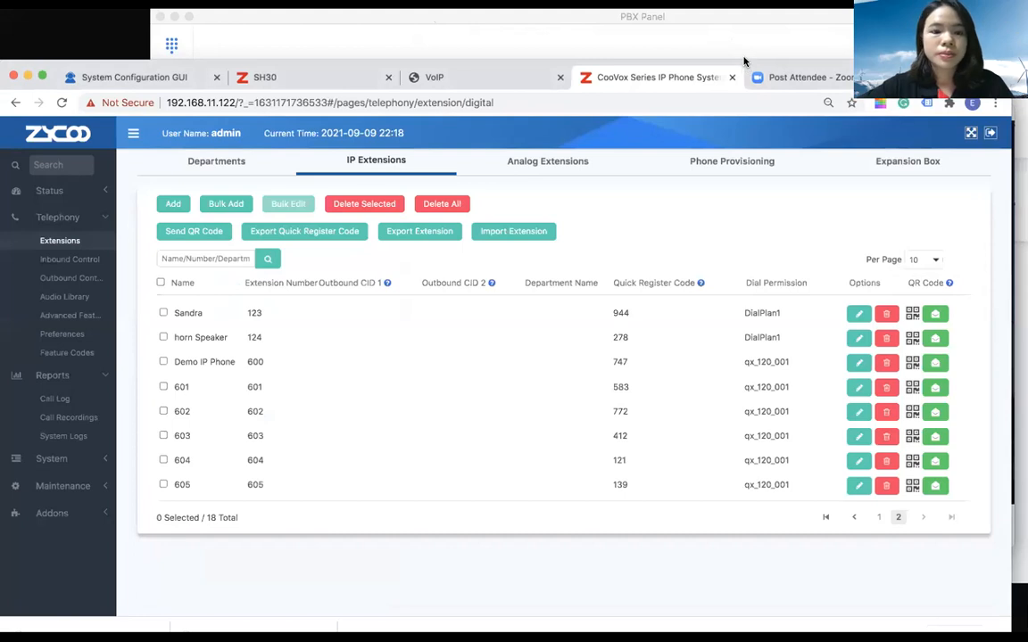
drag(744, 61, 743, 29)
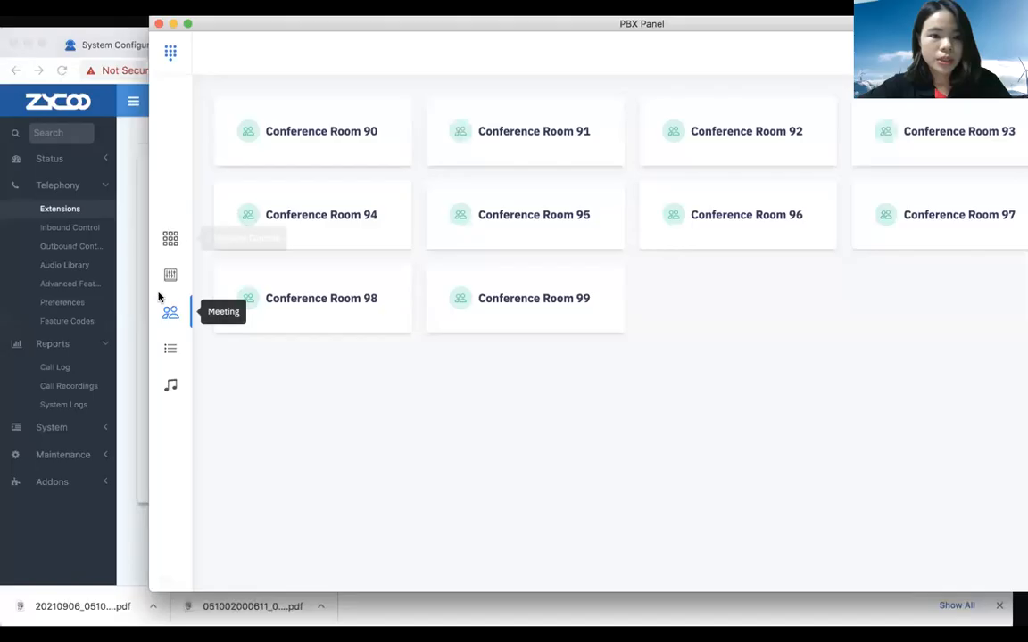
click(171, 275)
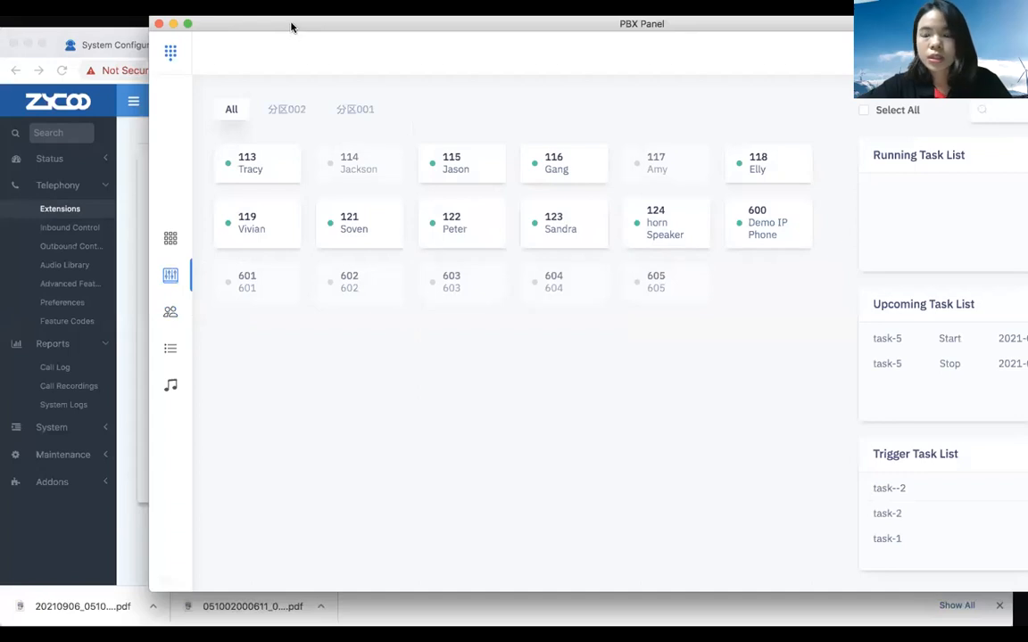
drag(291, 27, 178, 24)
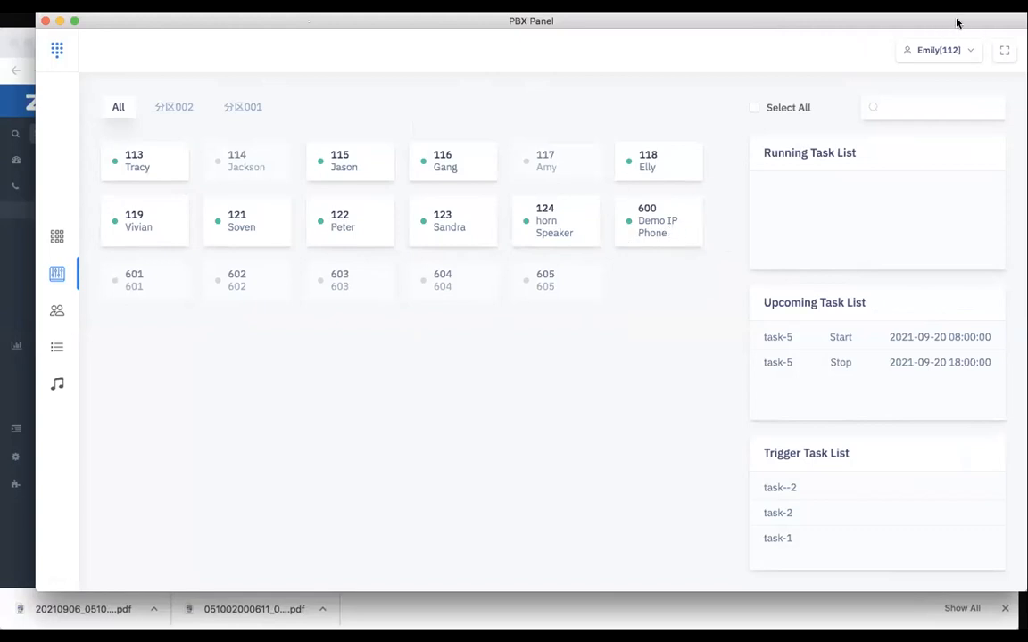
drag(957, 22, 925, 19)
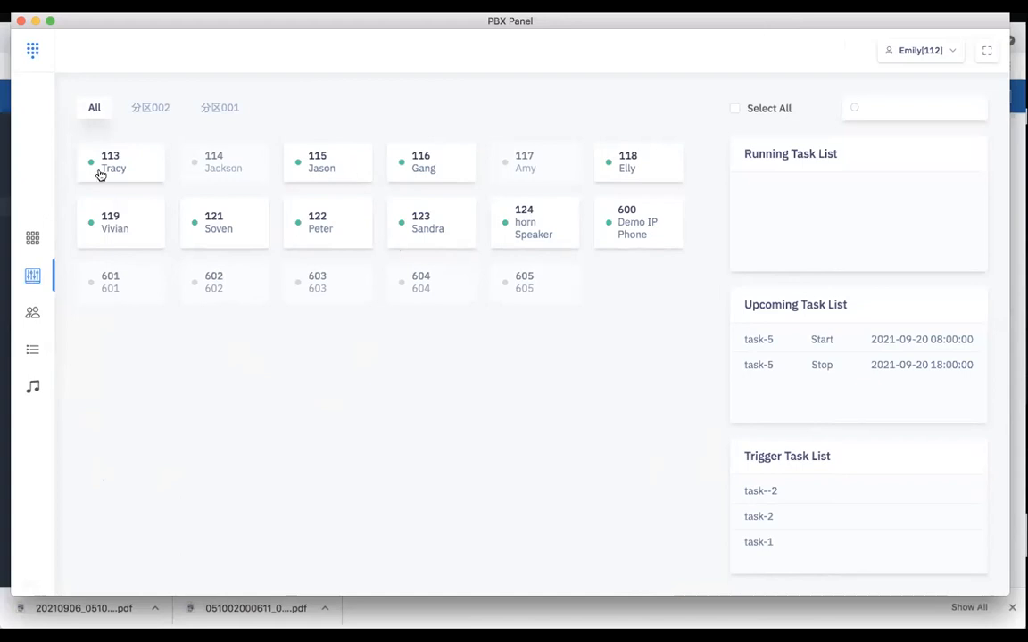
click(527, 219)
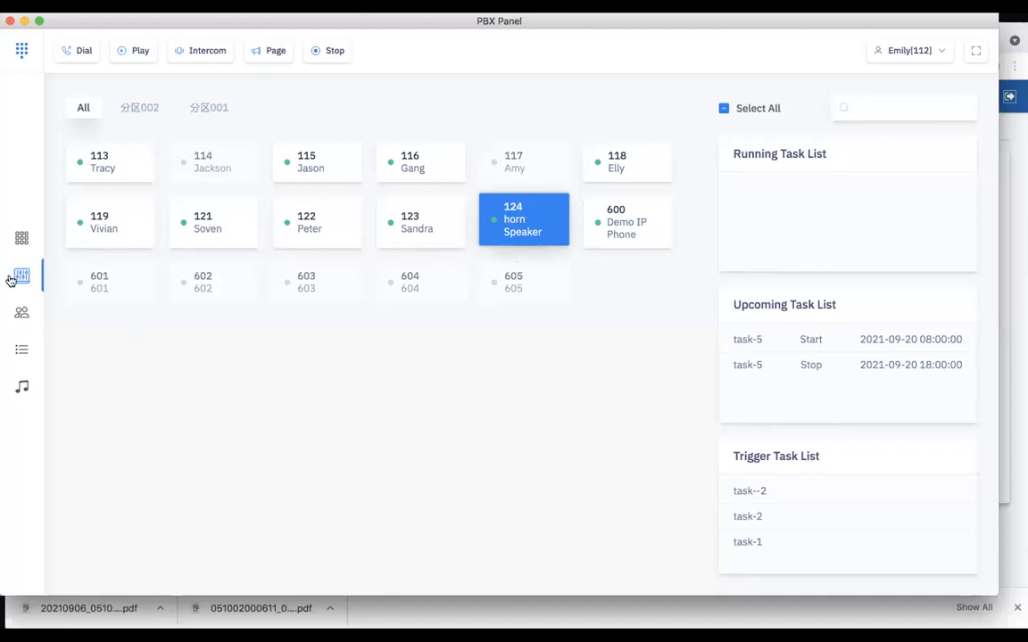
Upload the file Adele - Hello.mp3 to the Music Library and close the upload dialog
click(22, 386)
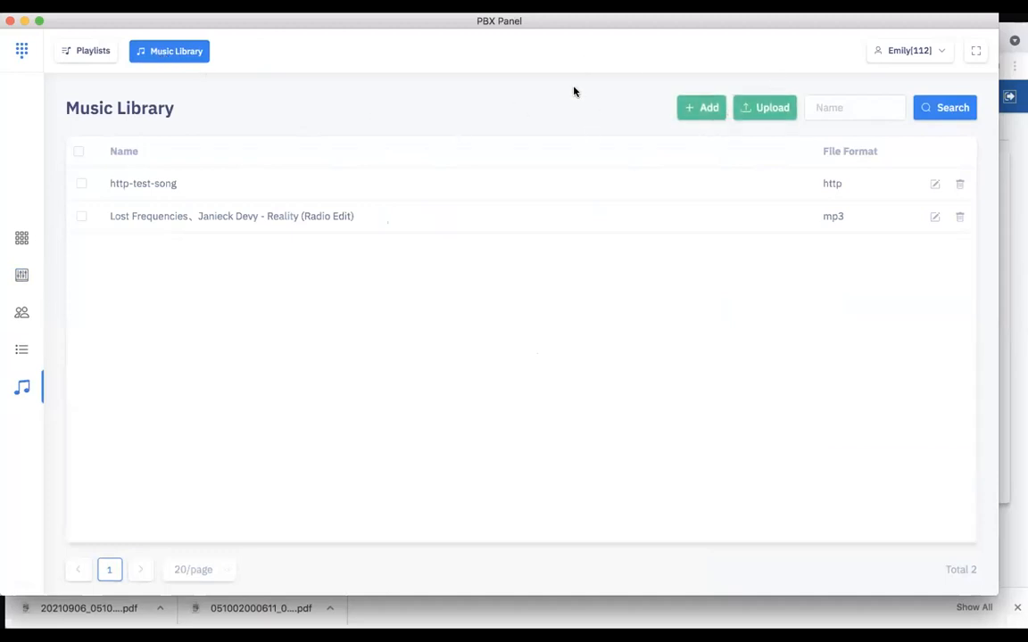
click(763, 107)
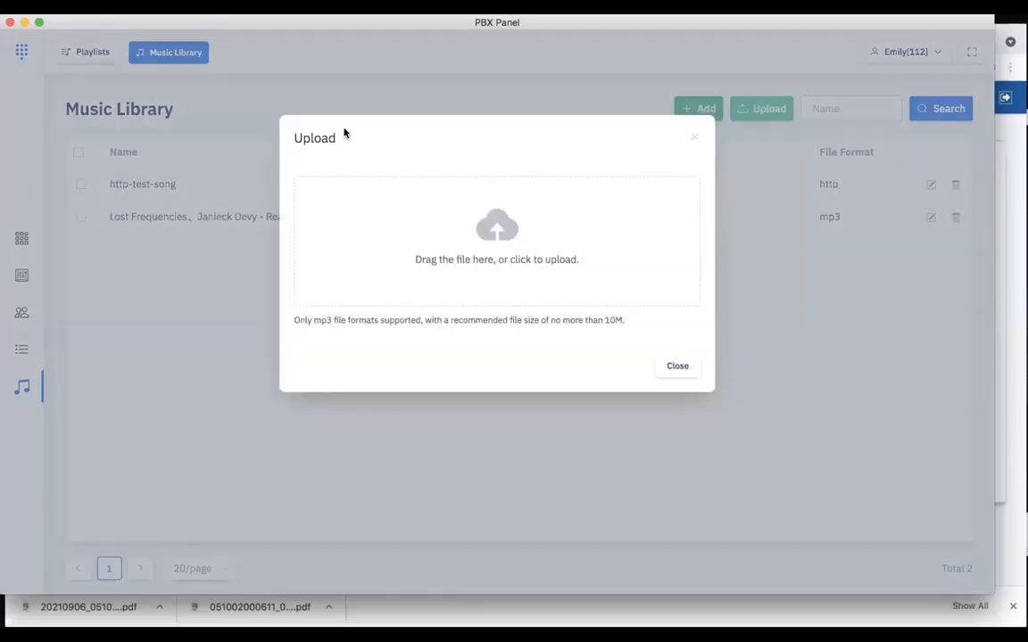
click(497, 241)
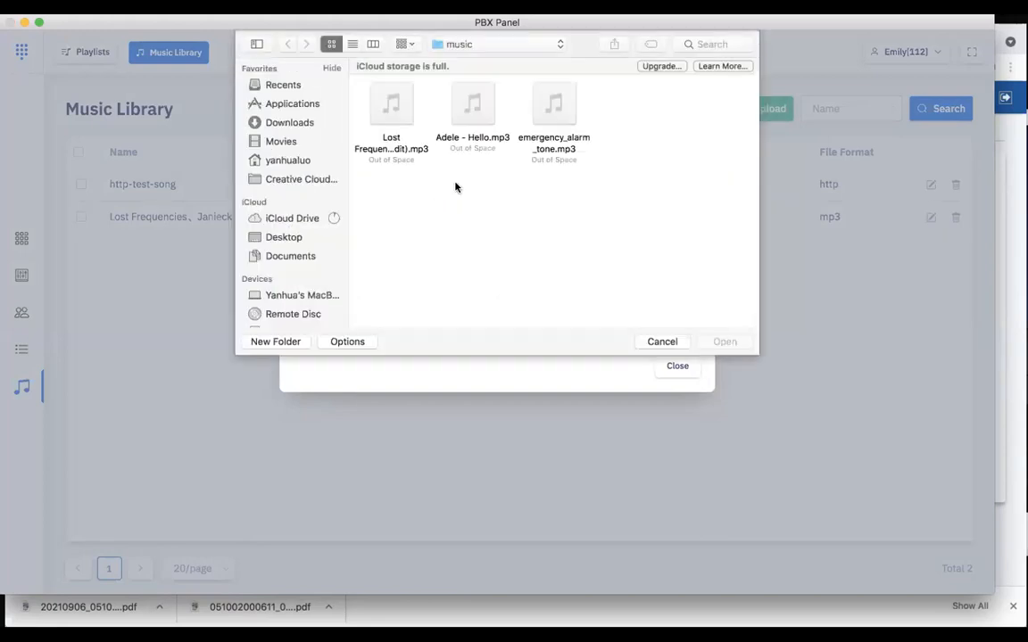
click(454, 98)
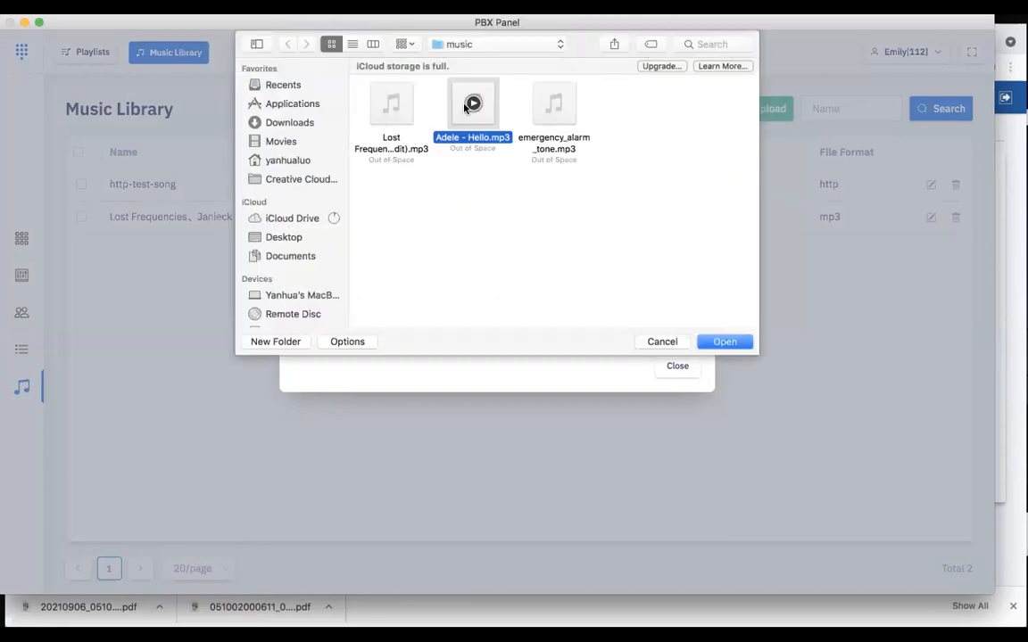
click(731, 342)
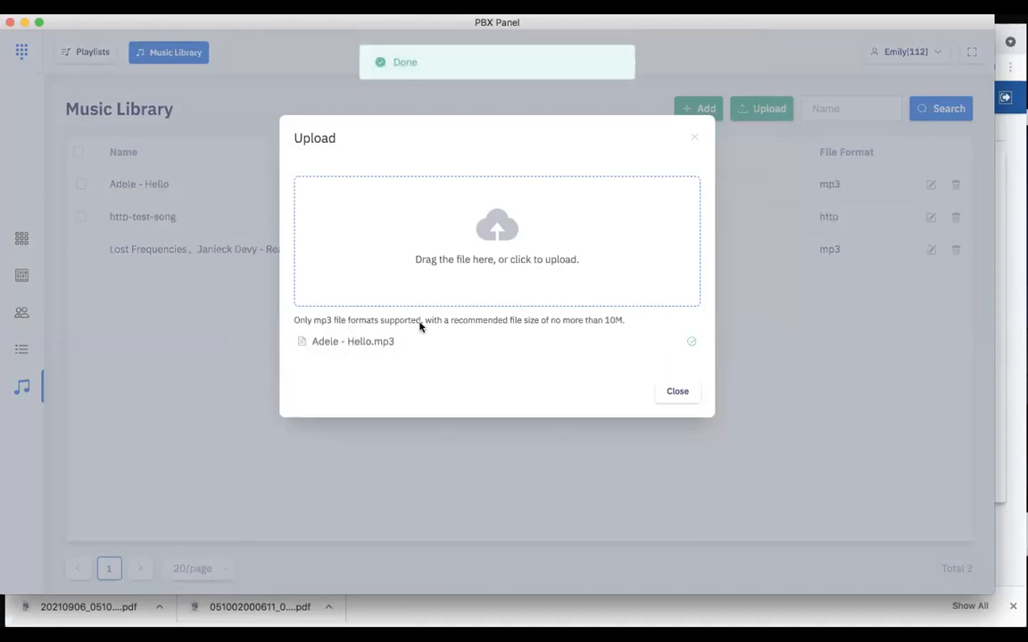
click(678, 391)
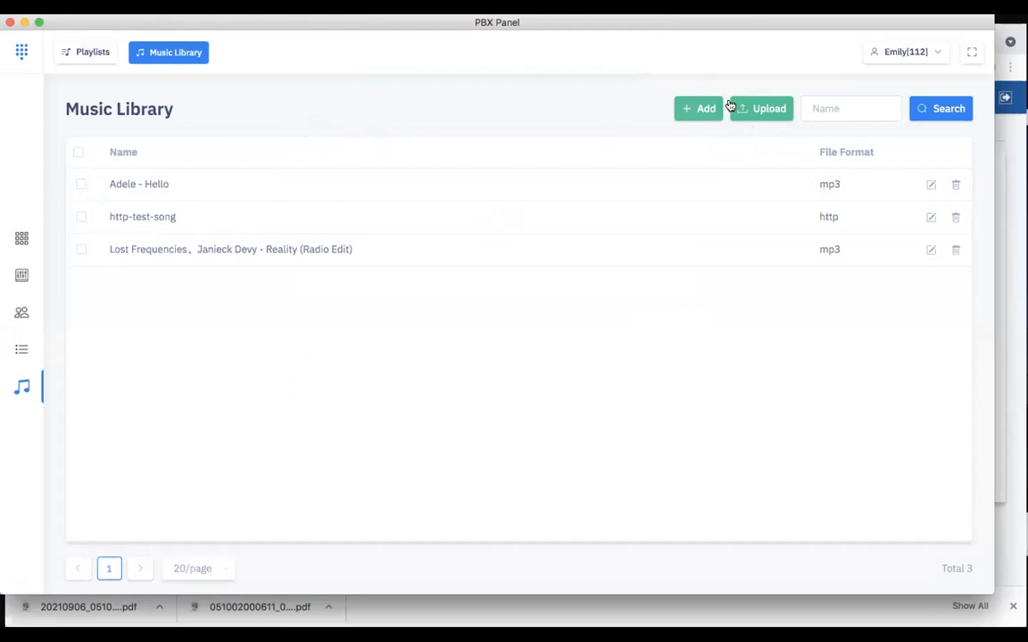
click(700, 108)
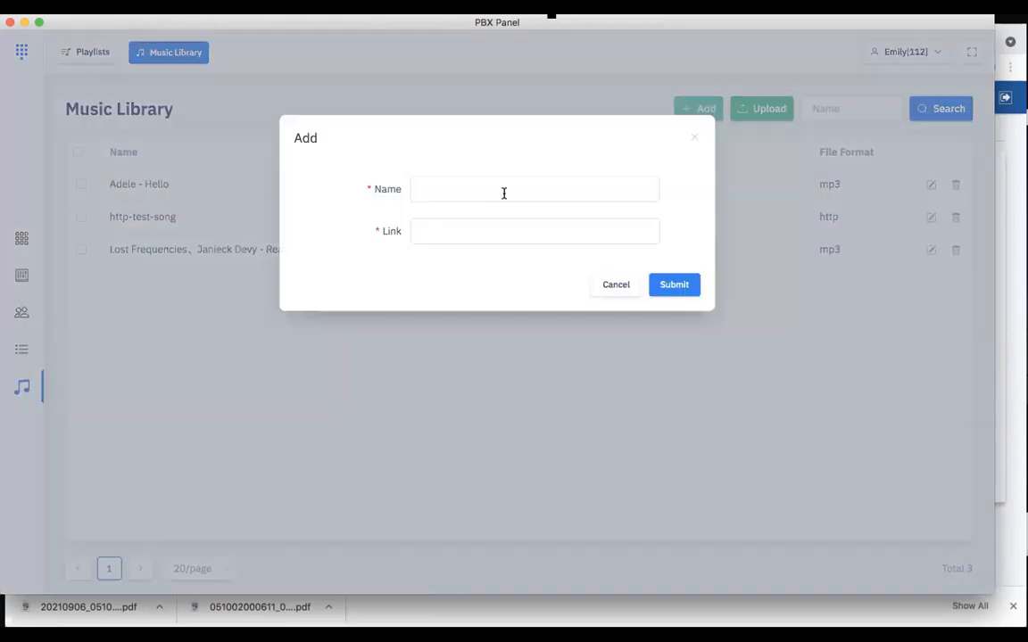
click(465, 225)
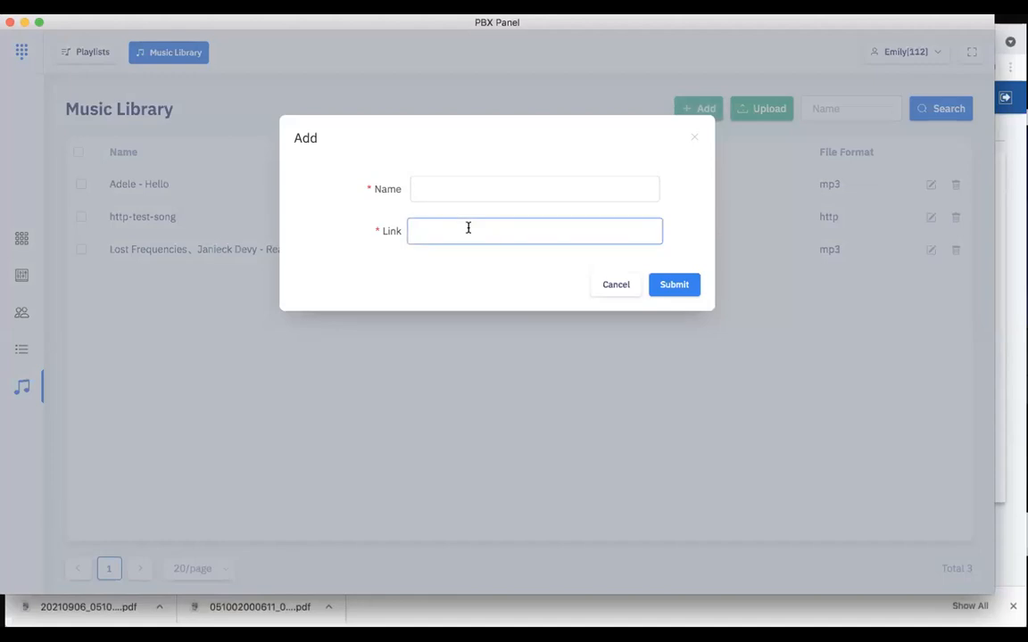
click(403, 250)
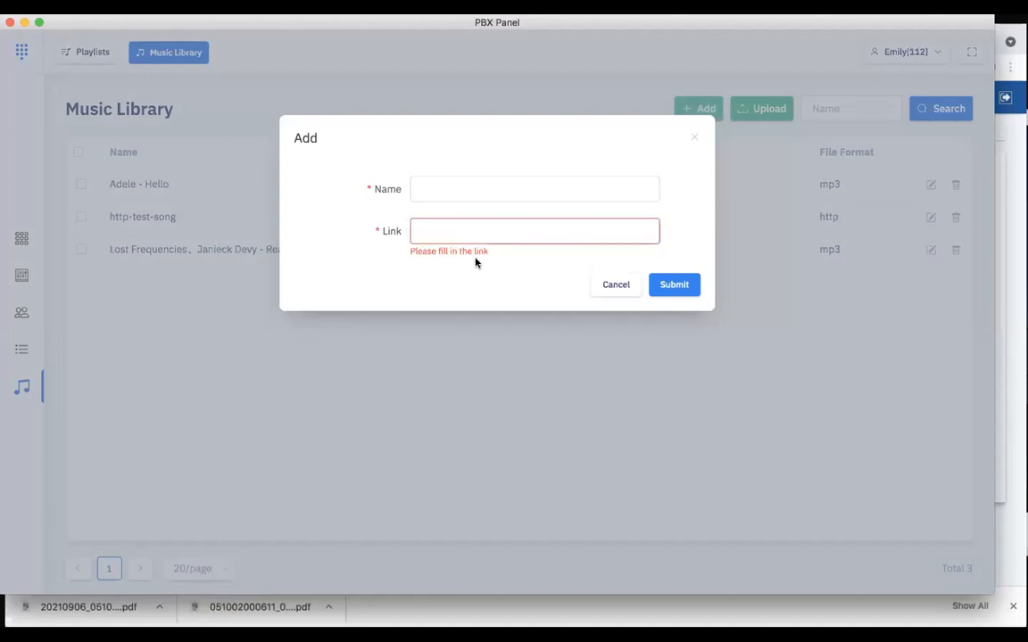
click(503, 230)
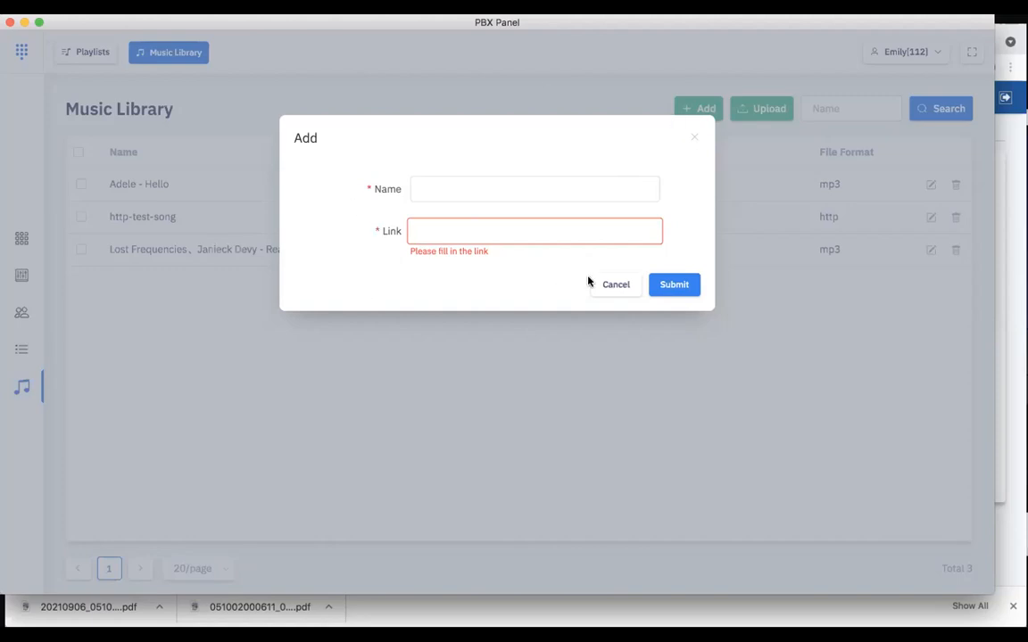
click(695, 141)
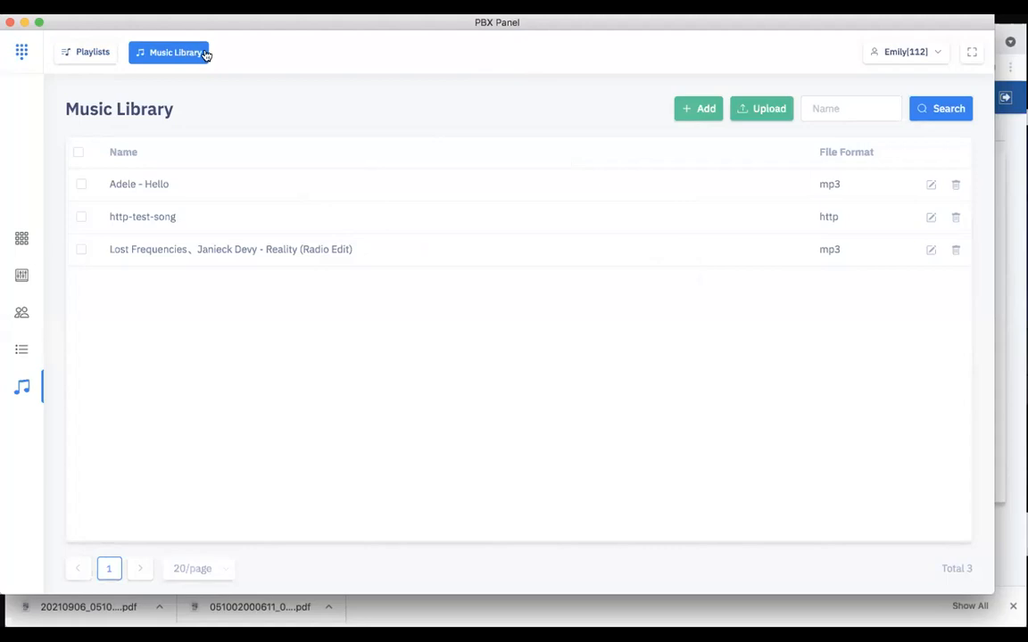
Create a playlist named demo-playlist-2 containing the songs Adele - Hello and http-test-song
click(89, 54)
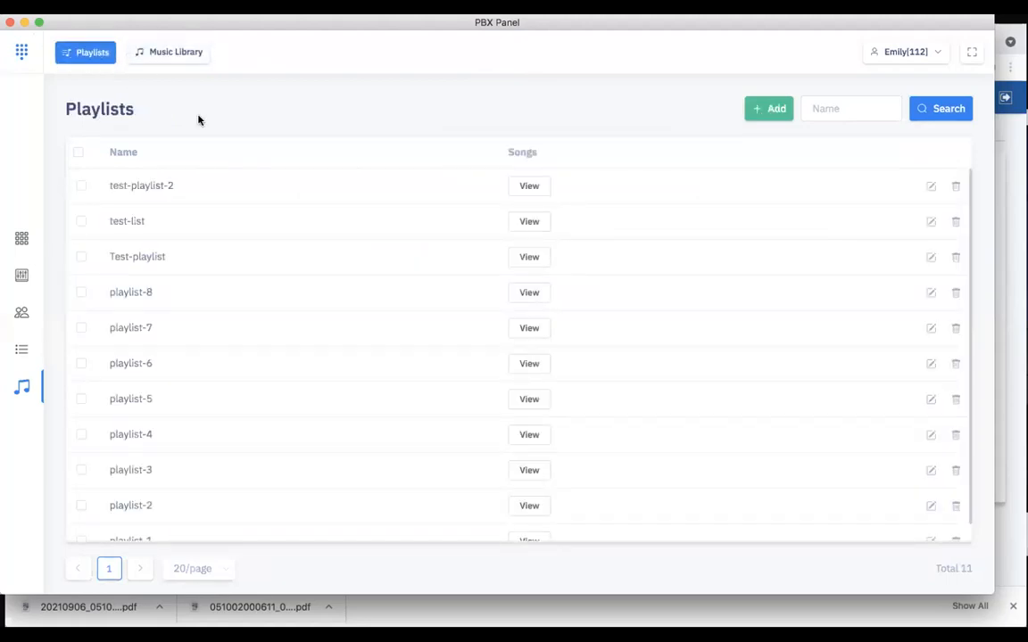
click(785, 110)
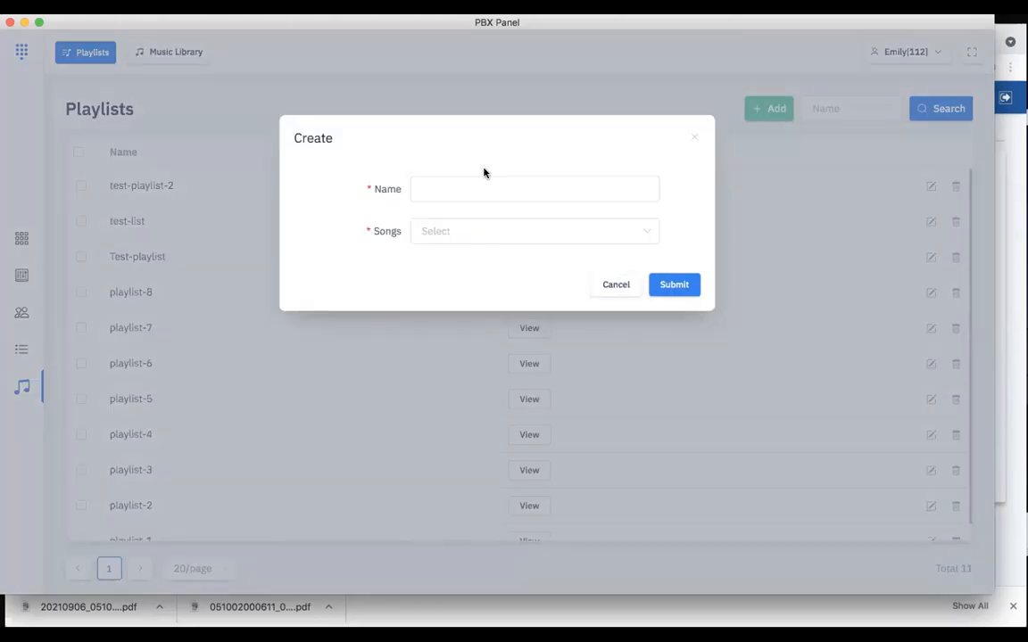
click(435, 188)
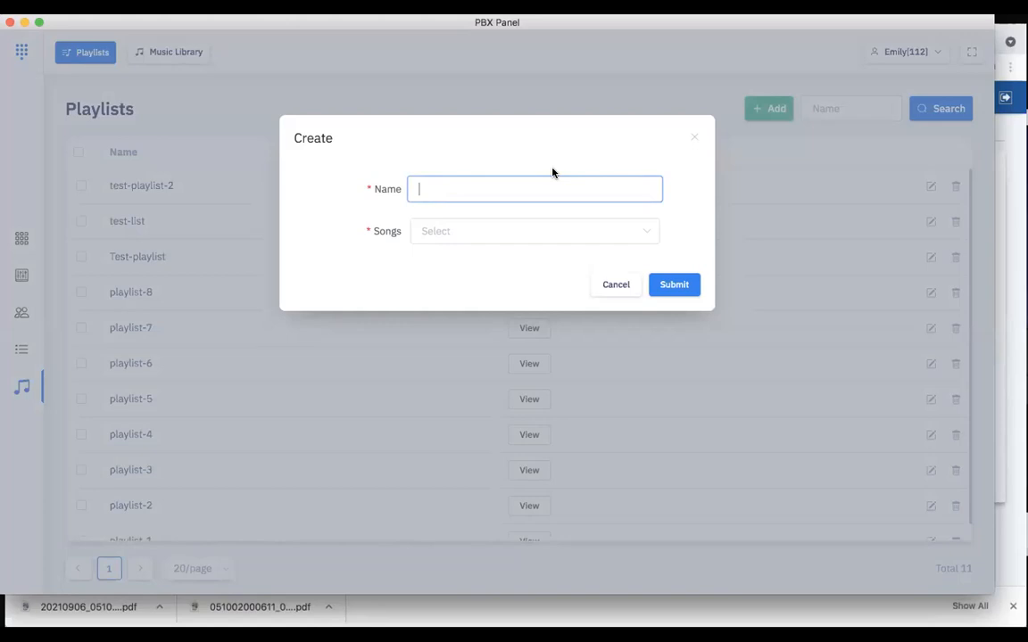
text(demo-playlist-2)
click(487, 231)
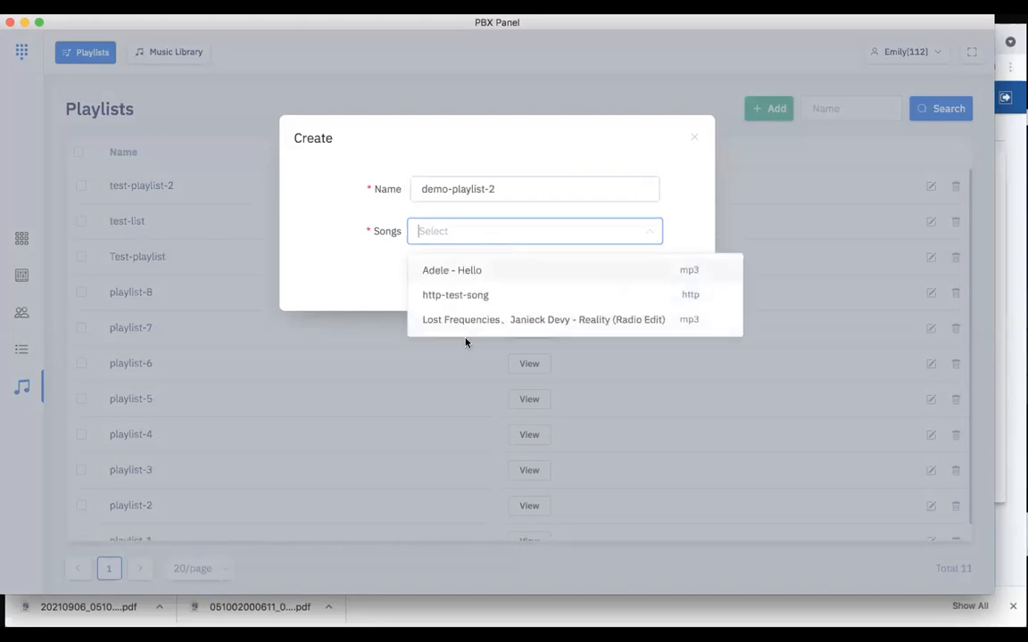
click(465, 270)
click(470, 295)
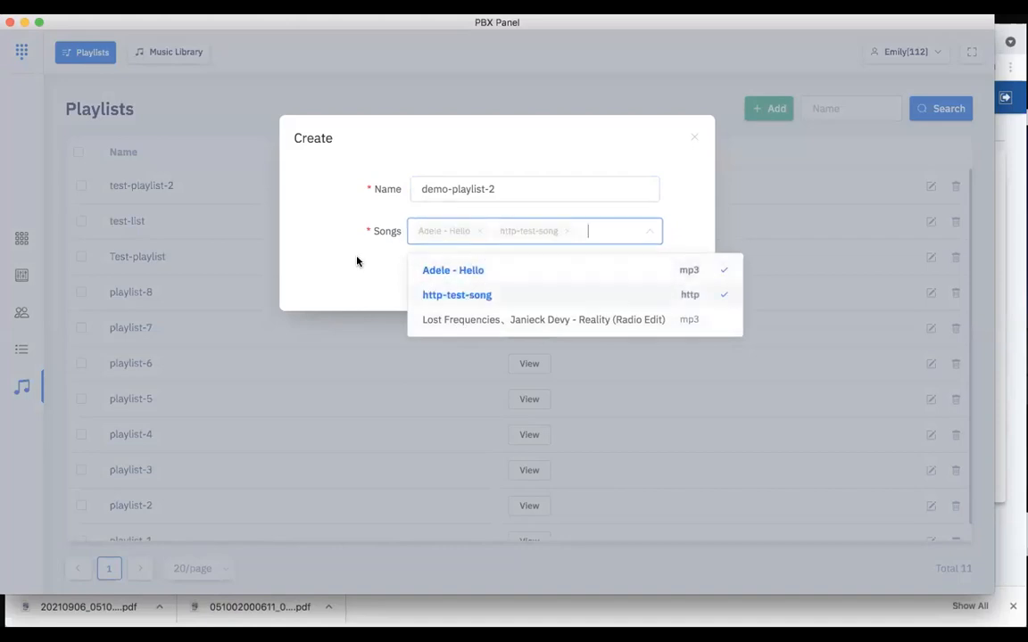
click(357, 262)
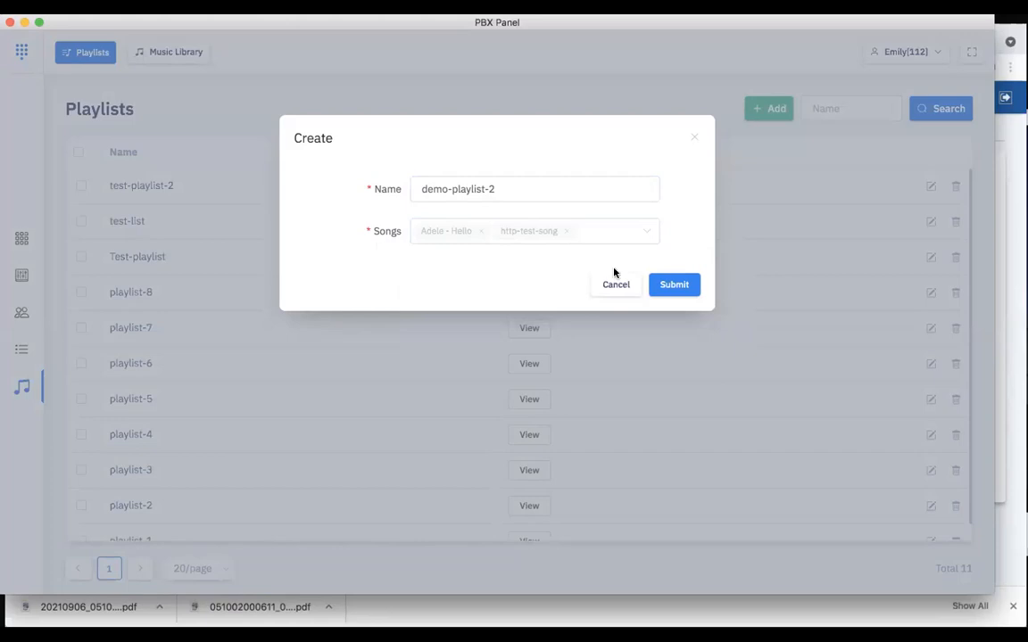
click(683, 286)
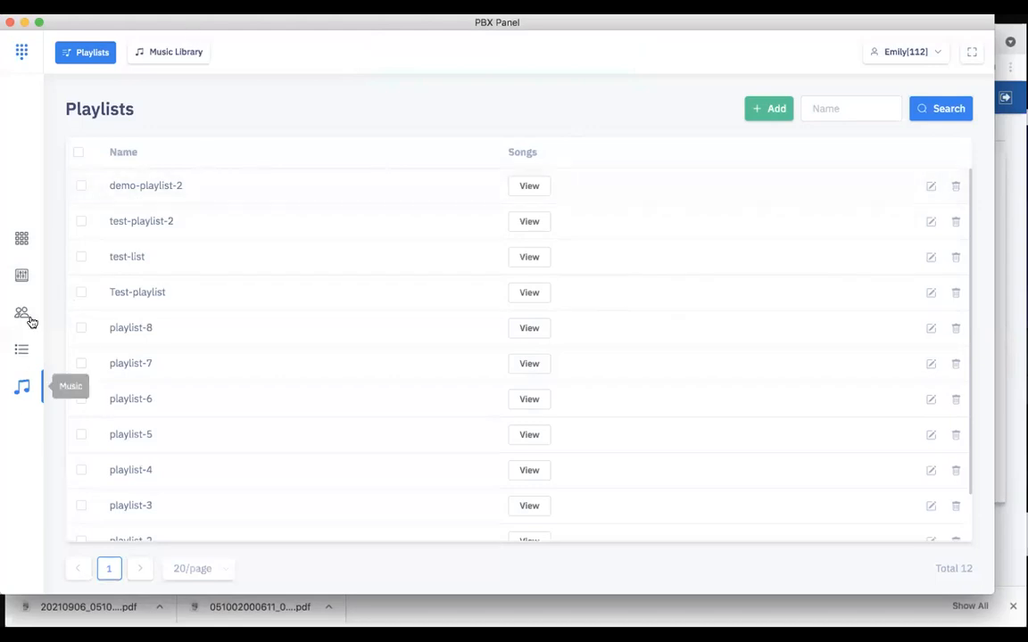
Play demo-playlist-2 on extension 124 horn Speaker from the console
click(27, 277)
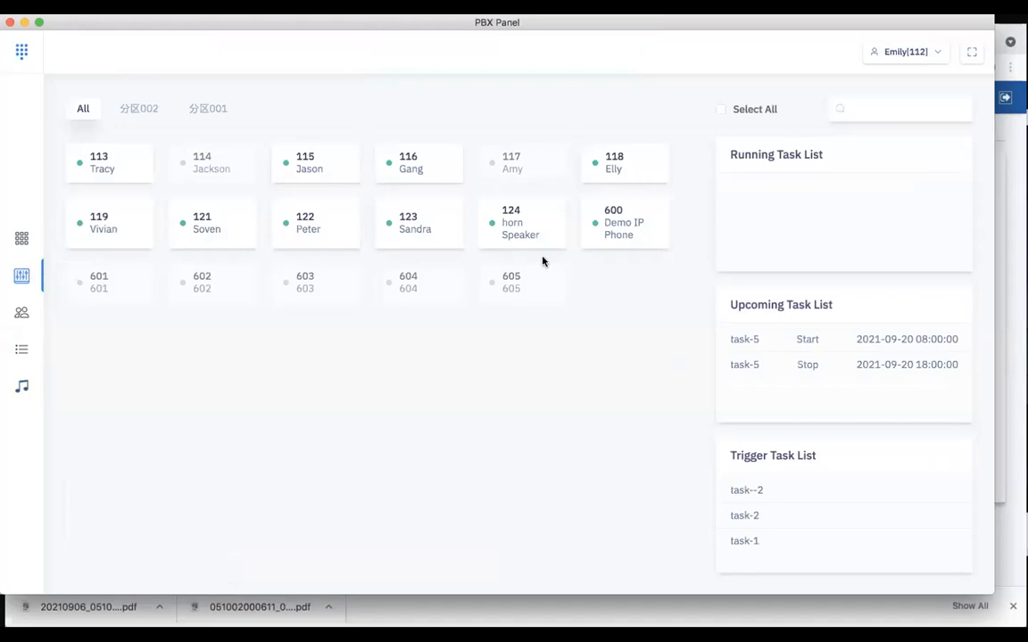
click(520, 228)
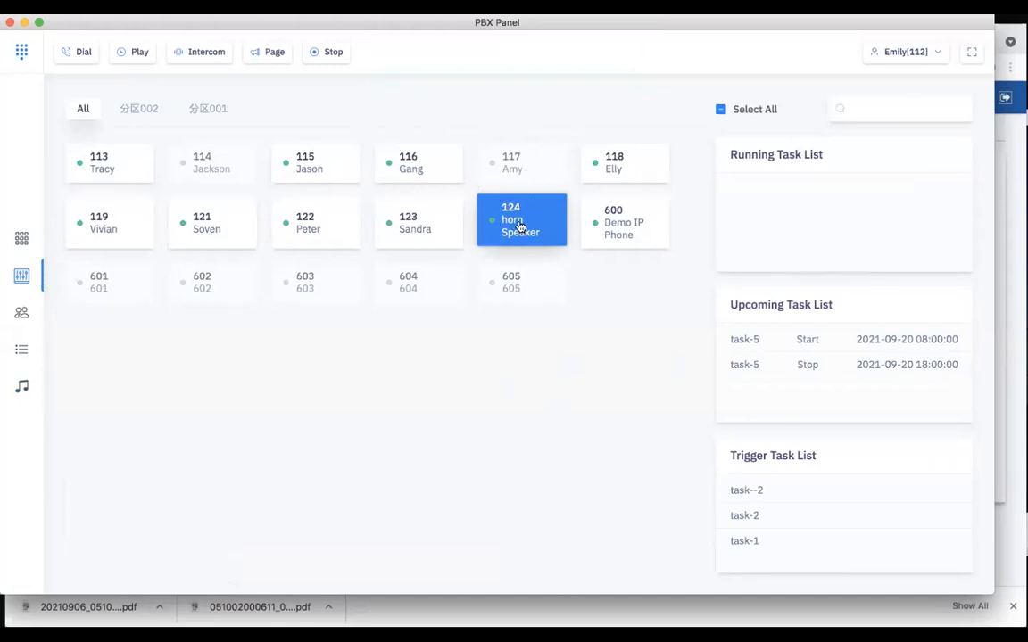
click(131, 52)
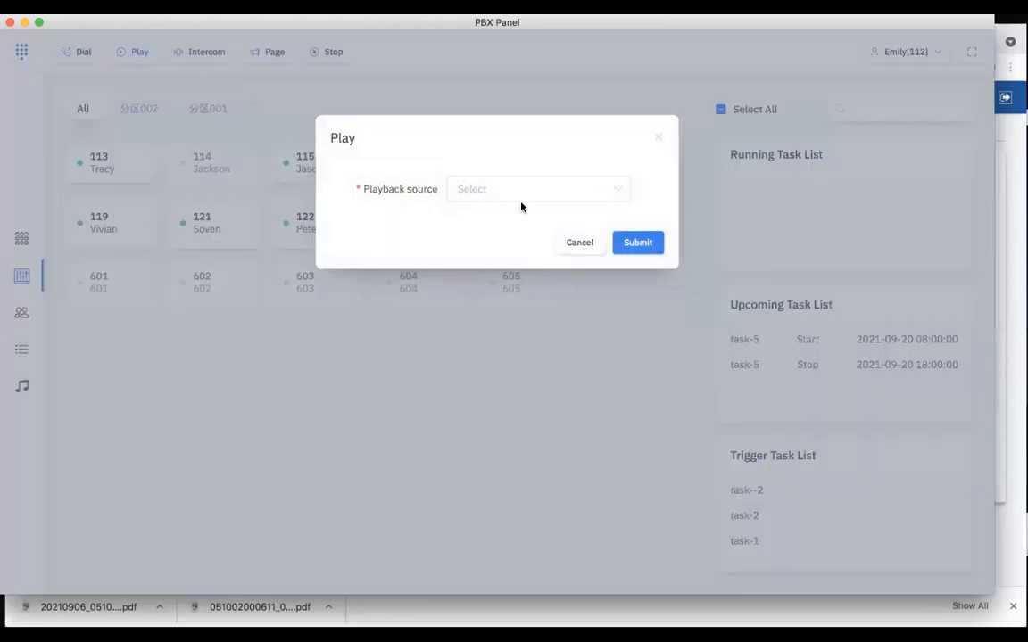
click(548, 190)
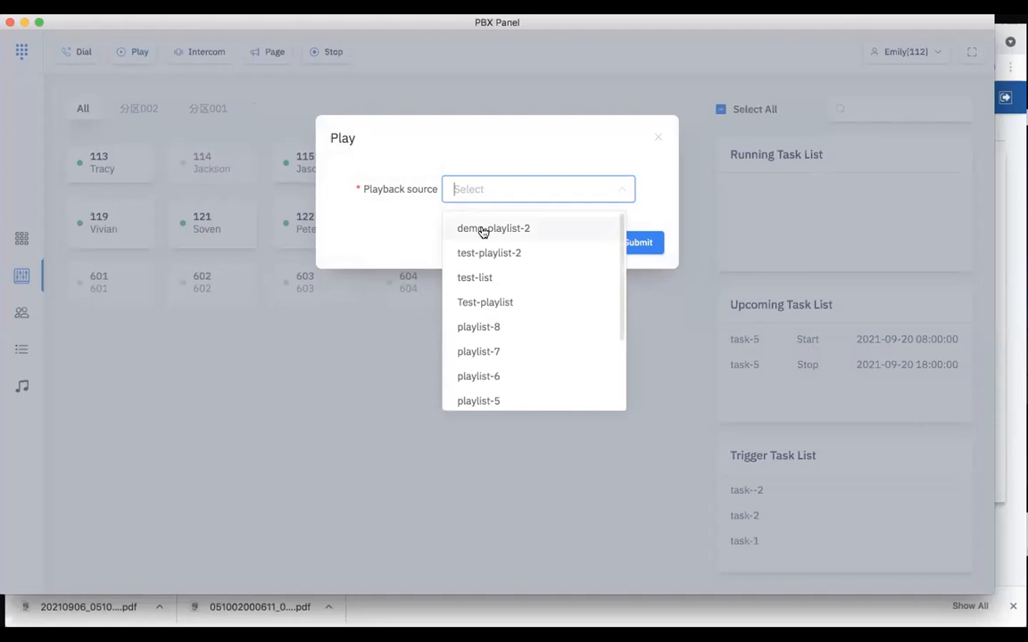
click(543, 234)
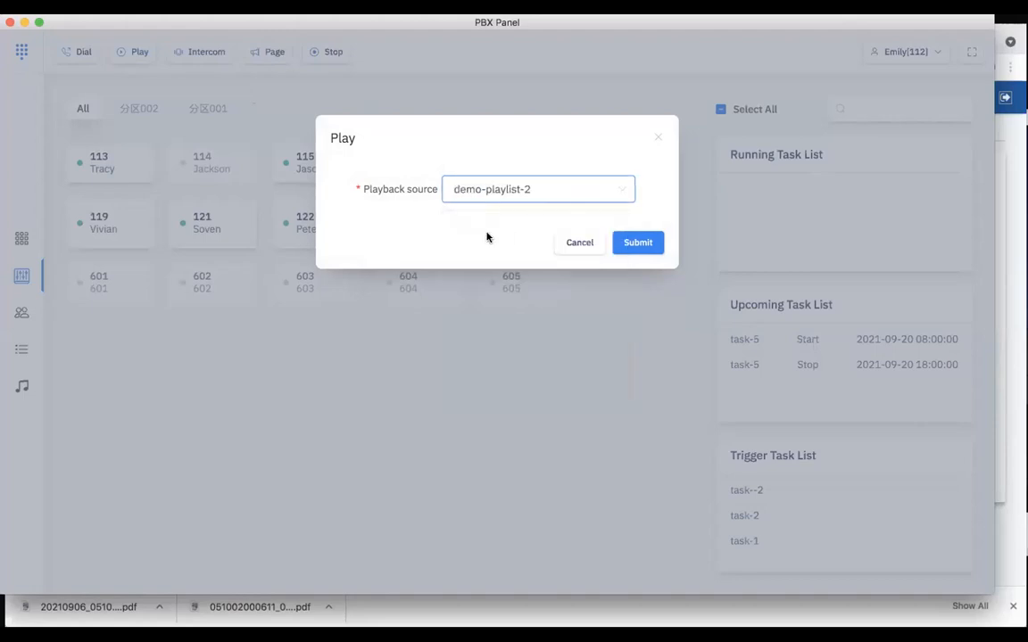
click(648, 252)
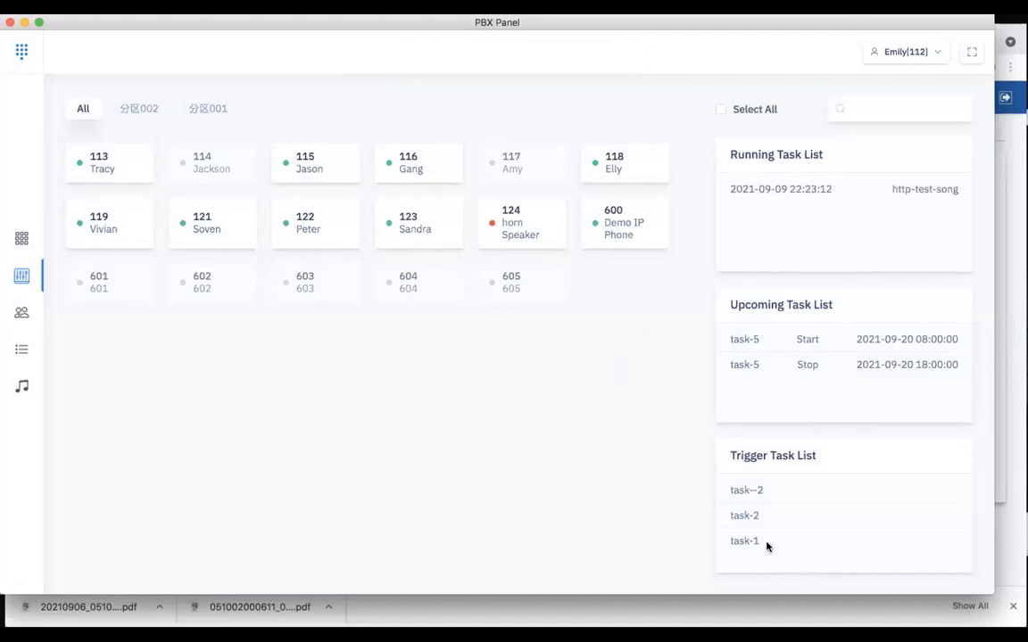
Show the Photo Booth camera view, return to the PBX Panel and stop the running http-test-song task
click(819, 608)
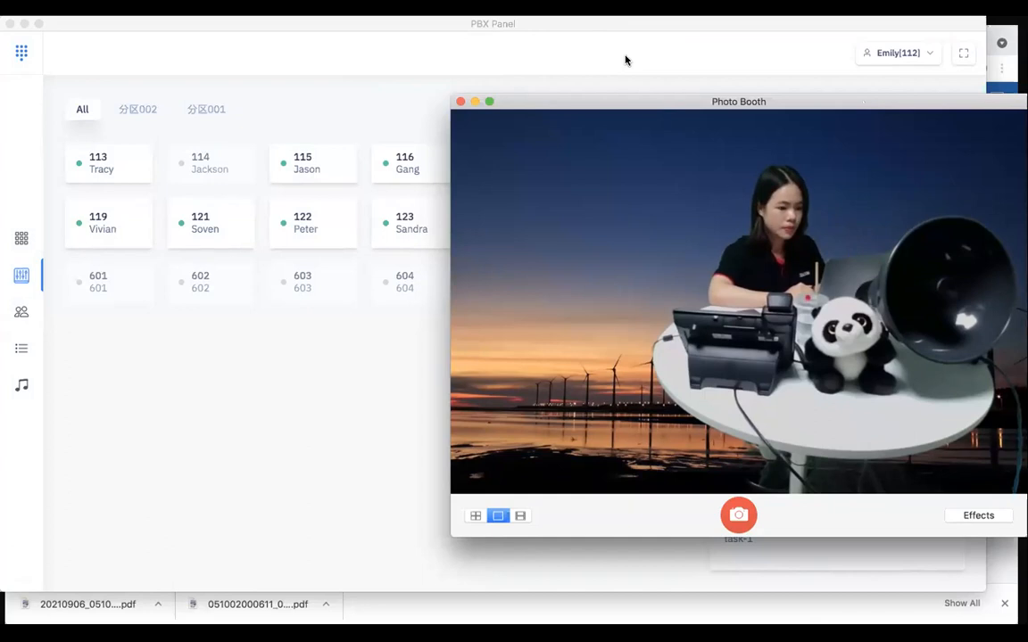
click(365, 101)
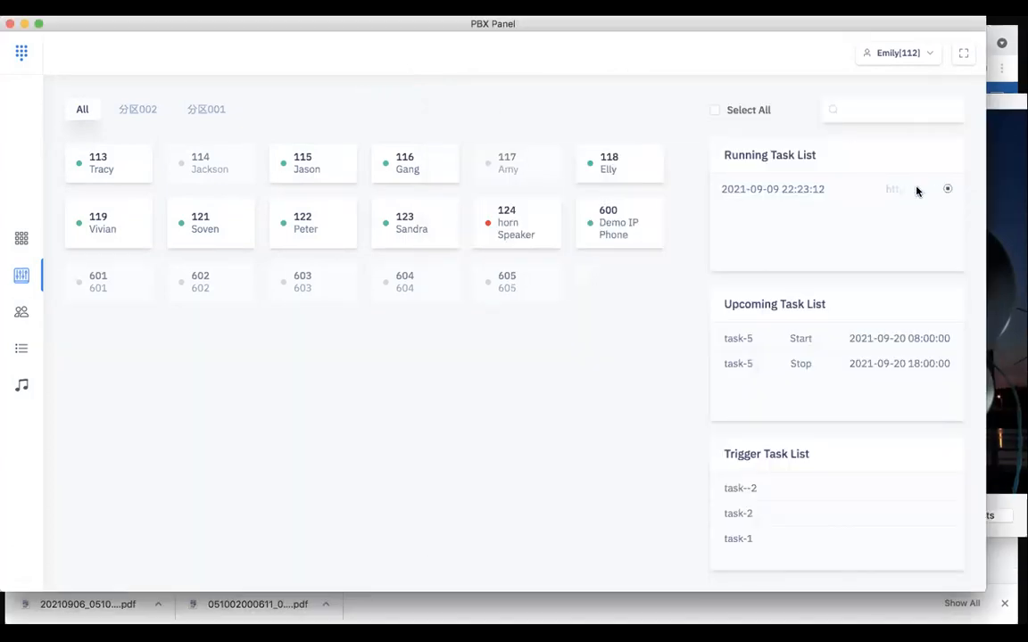
click(948, 191)
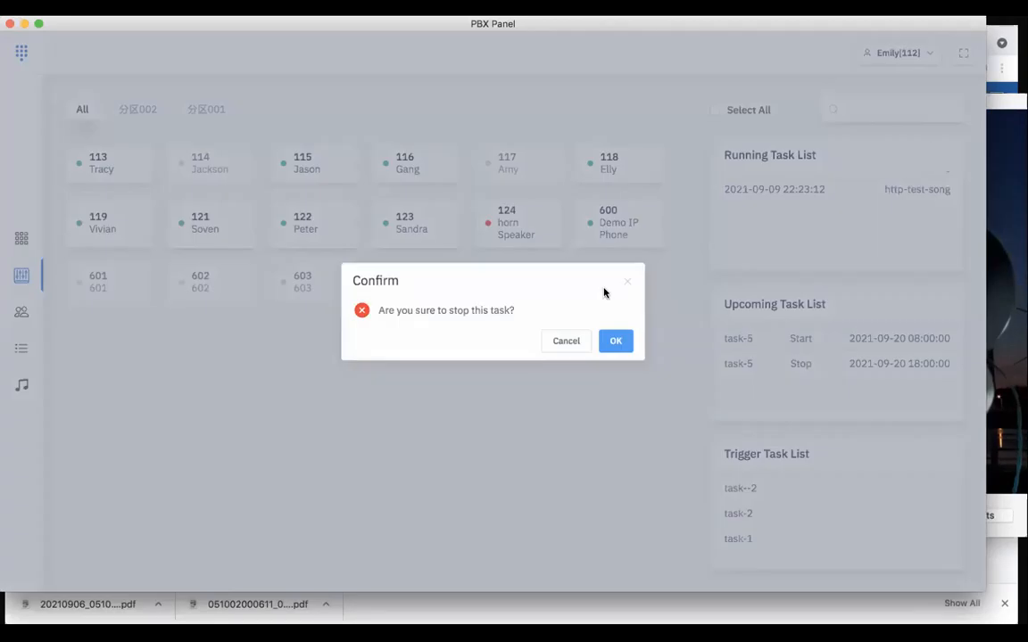
click(616, 343)
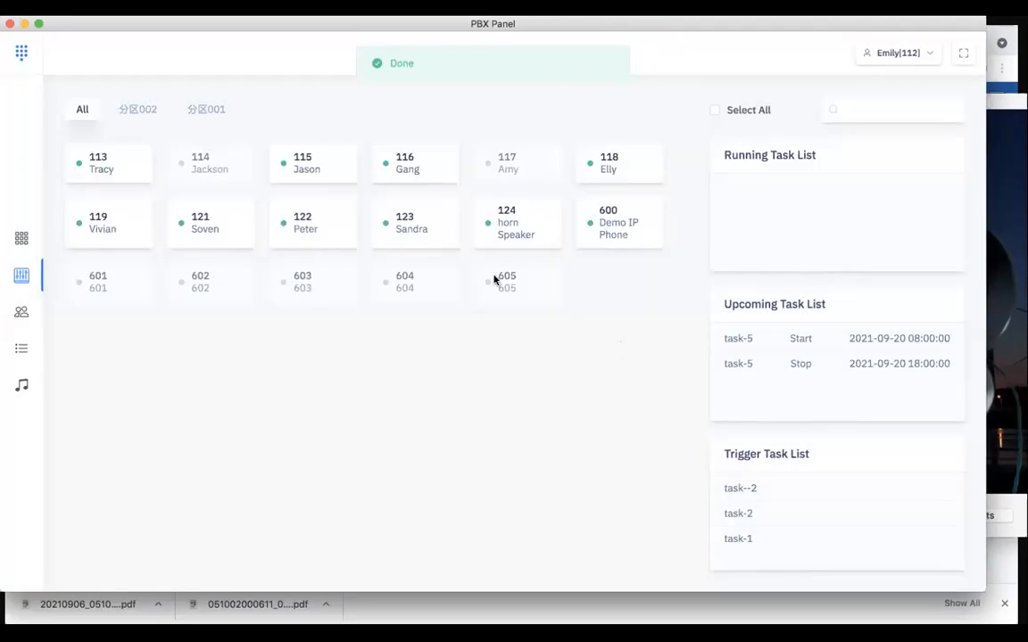
Log the current user out of the PBX Panel and confirm the logout
click(532, 236)
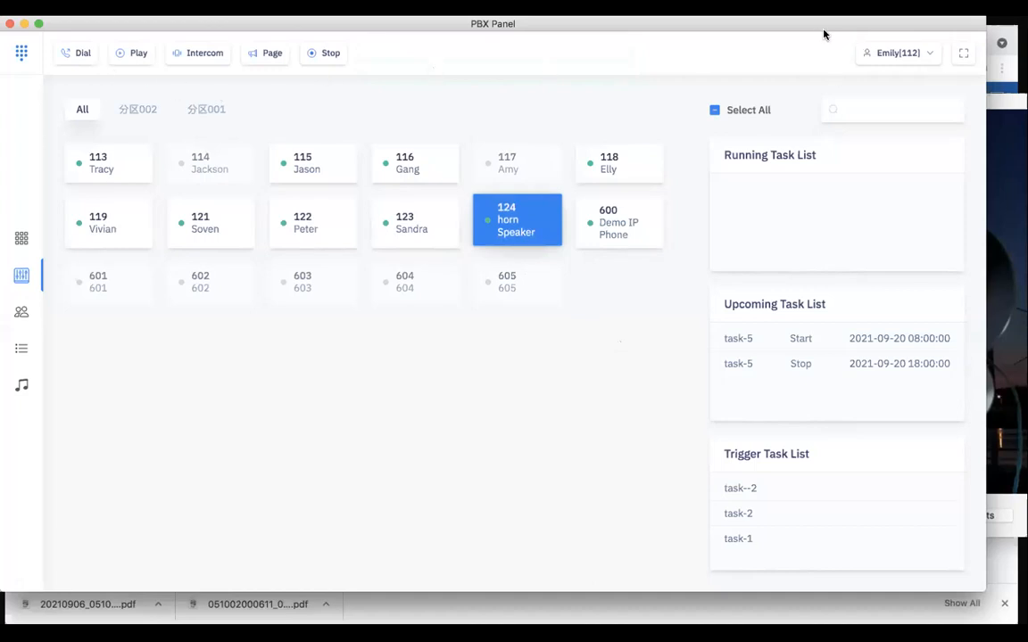
drag(809, 31, 805, 154)
click(895, 182)
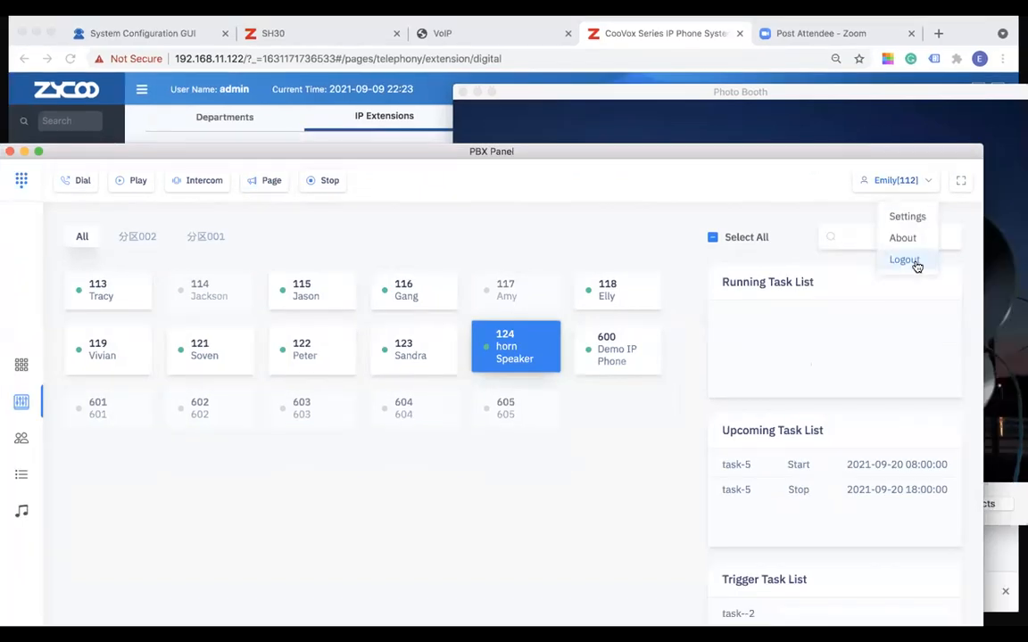
click(911, 265)
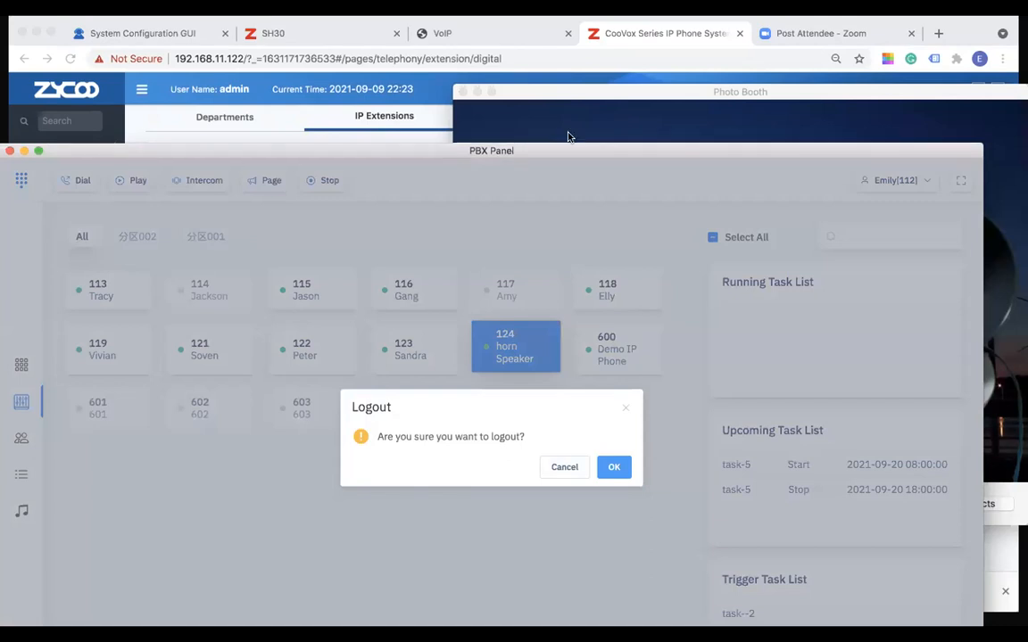
click(612, 376)
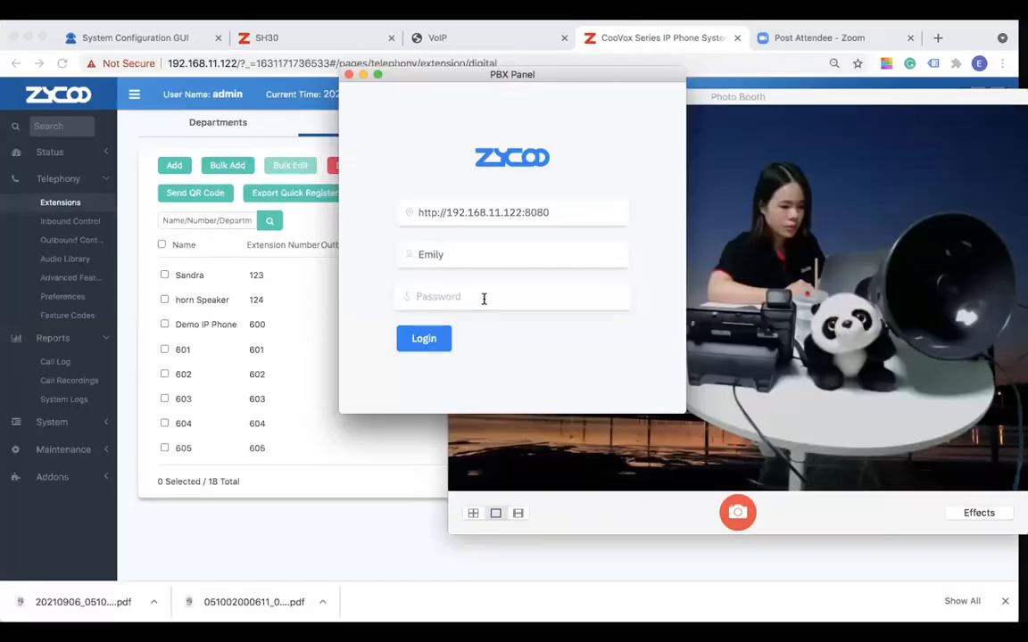
Enter the account password and log back in to the PBX Panel with the prefilled server and user name
click(484, 299)
text(•••••)
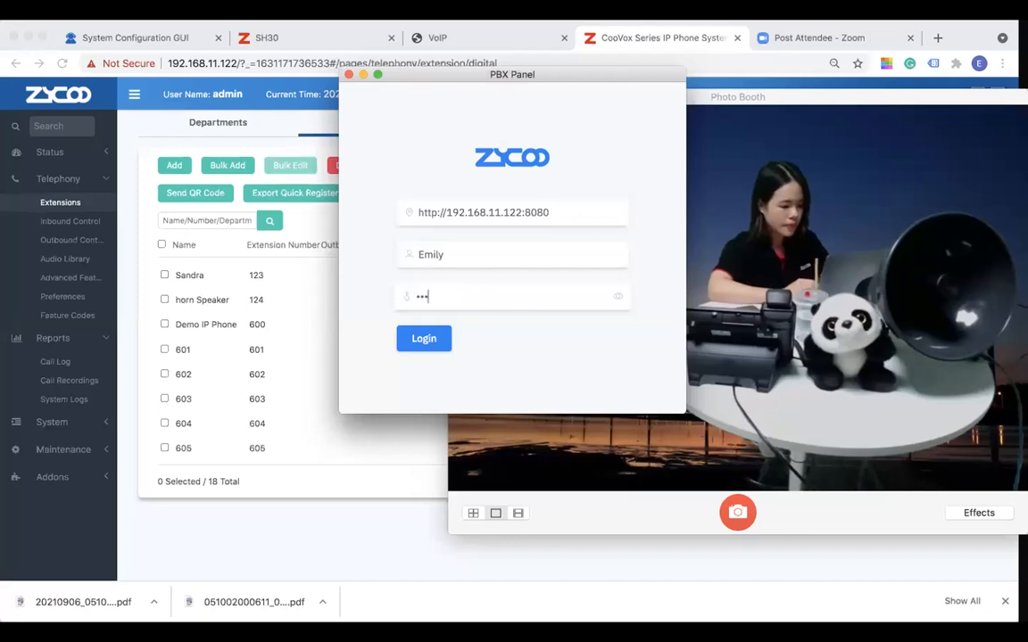
key(Return)
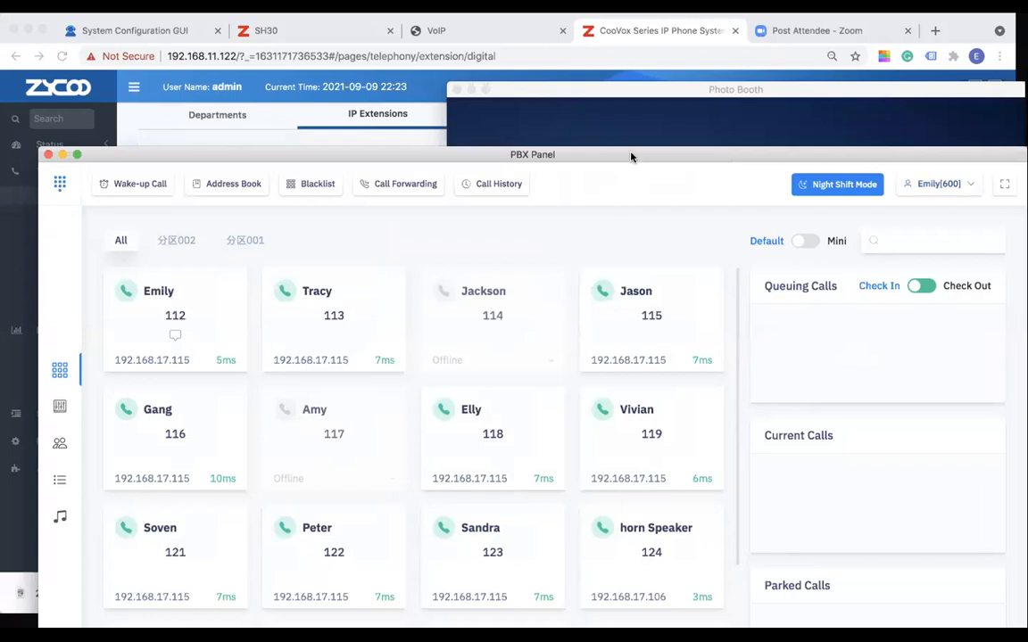
Bring the whole PBX Panel window into view and page extension 124 horn Speaker from the console
drag(630, 156, 605, 53)
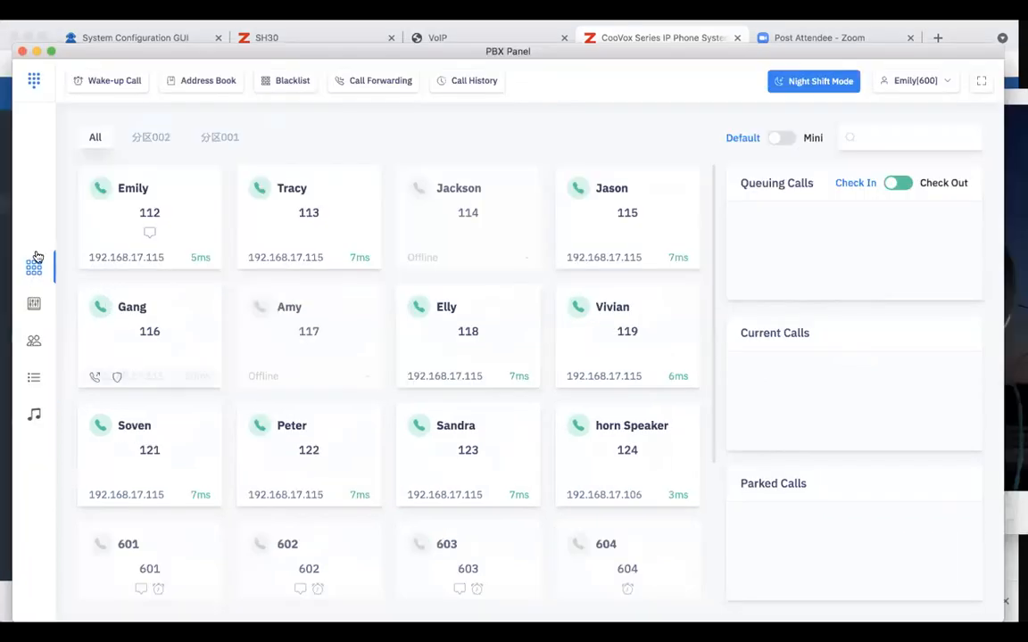
click(35, 307)
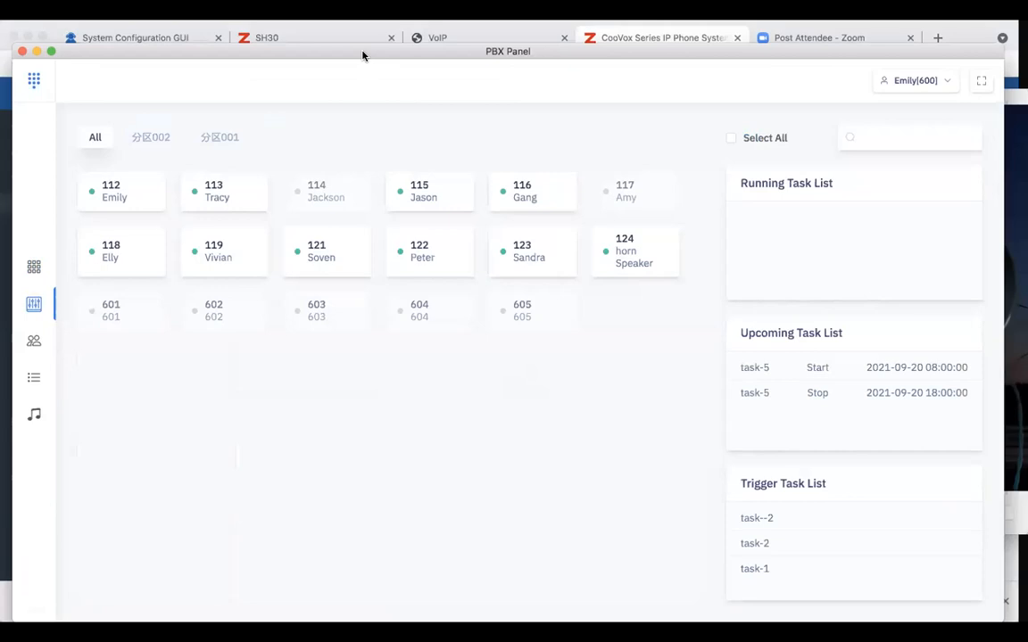
drag(362, 55, 348, 28)
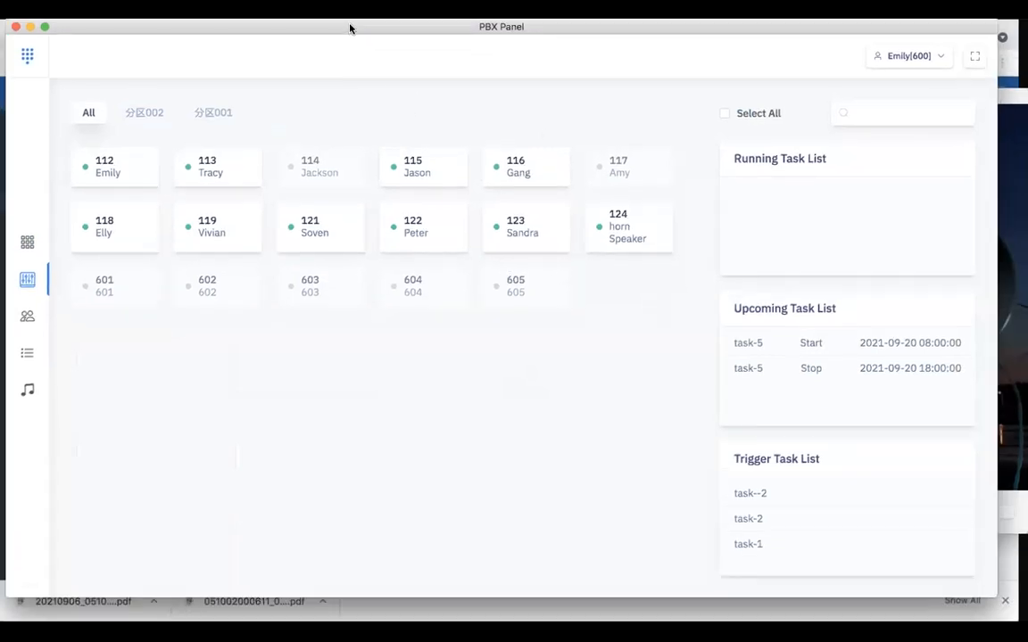
click(658, 239)
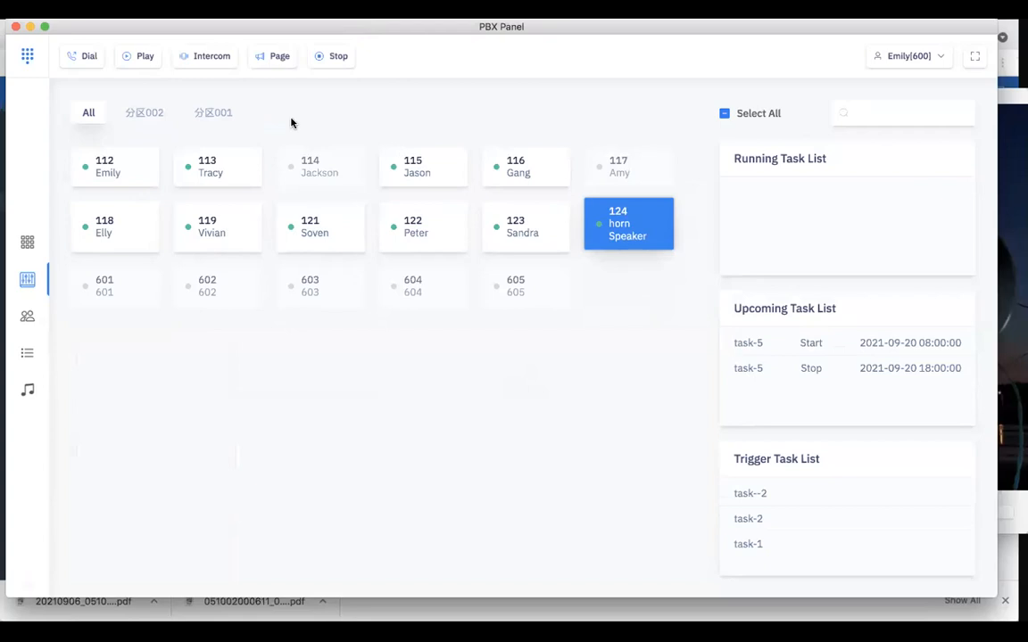
click(274, 58)
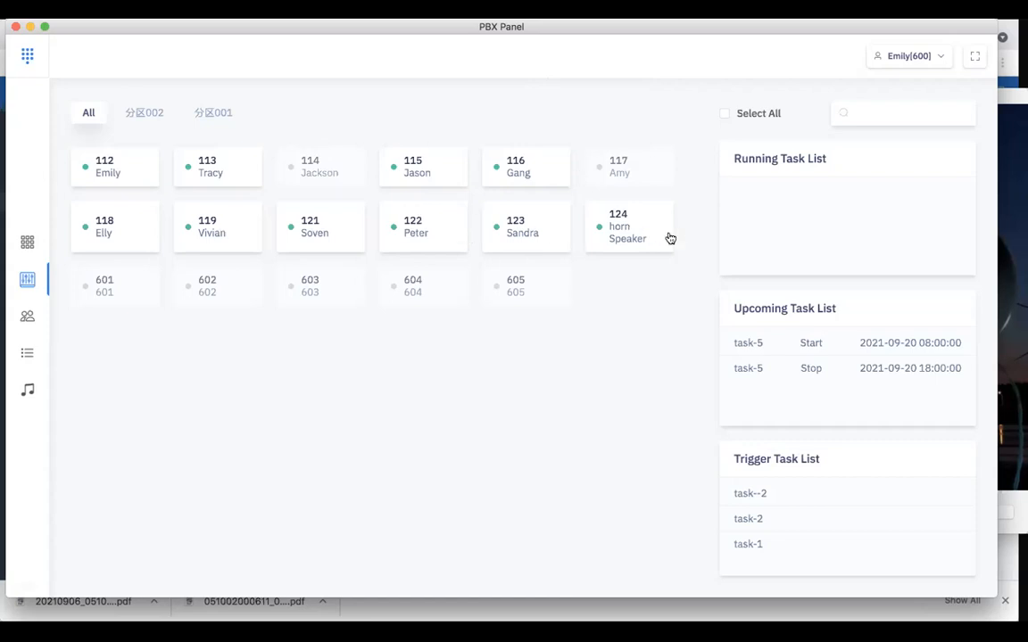
Start an intercom call to extension 124 horn Speaker and shift the PBX Panel window slightly higher
click(614, 235)
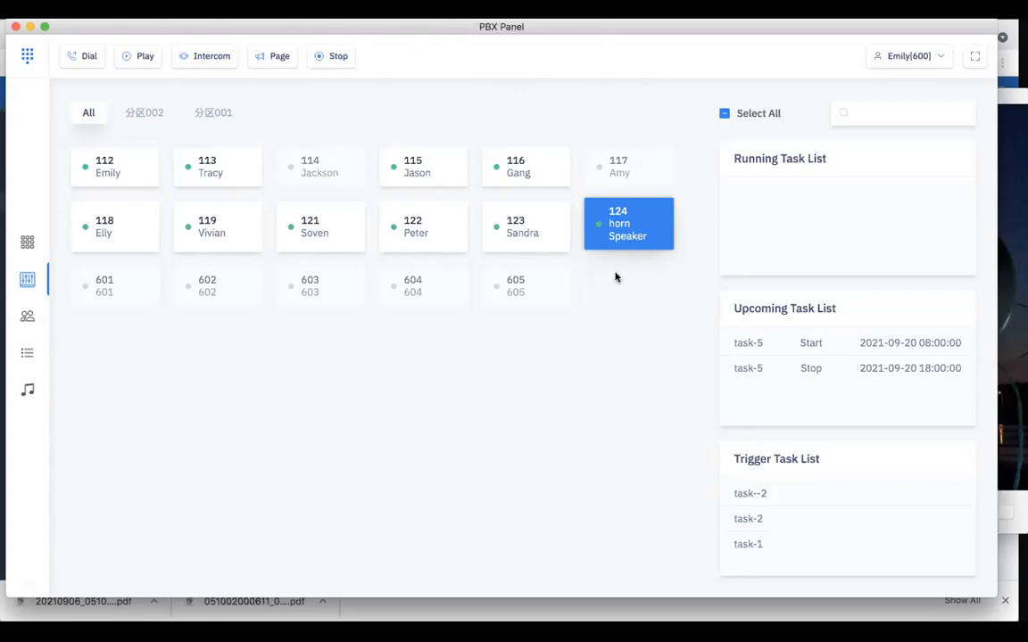
click(204, 57)
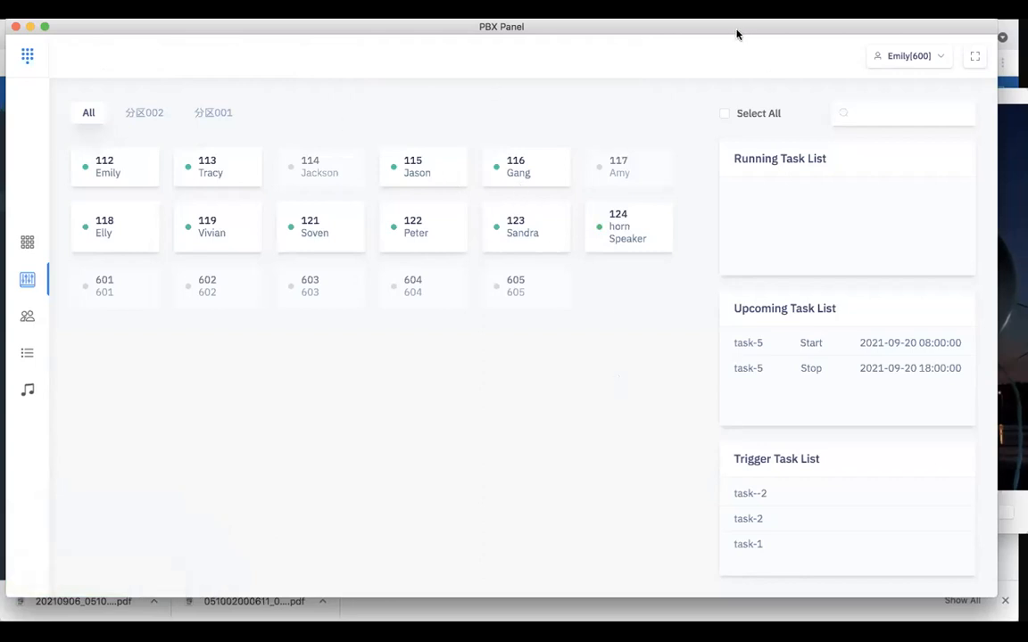
drag(736, 33, 737, 28)
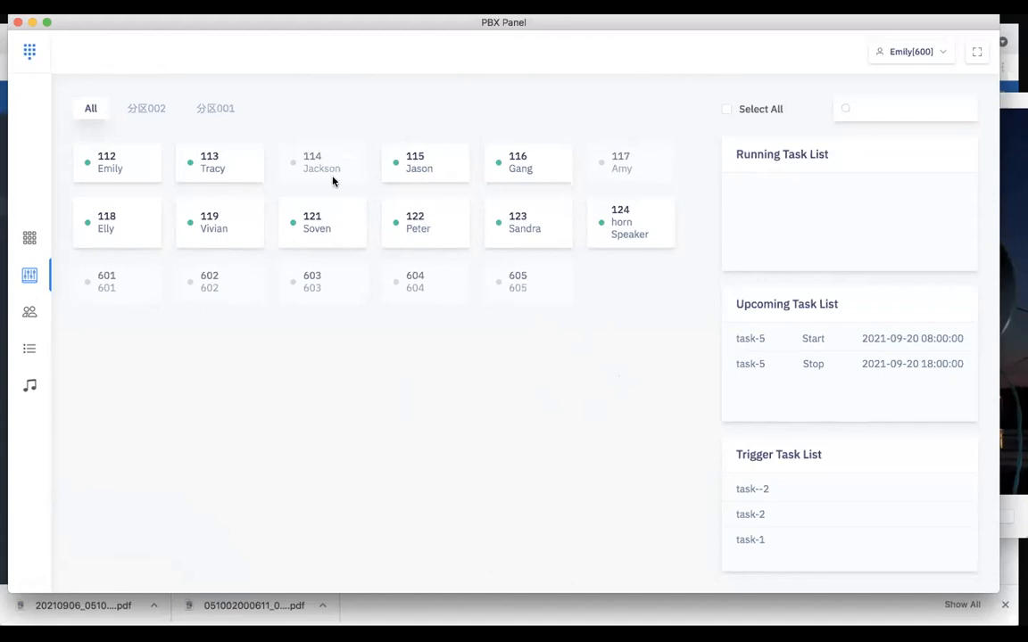
Start creating a new task of type Time Rules in the task list and name it demo-task-1
click(606, 222)
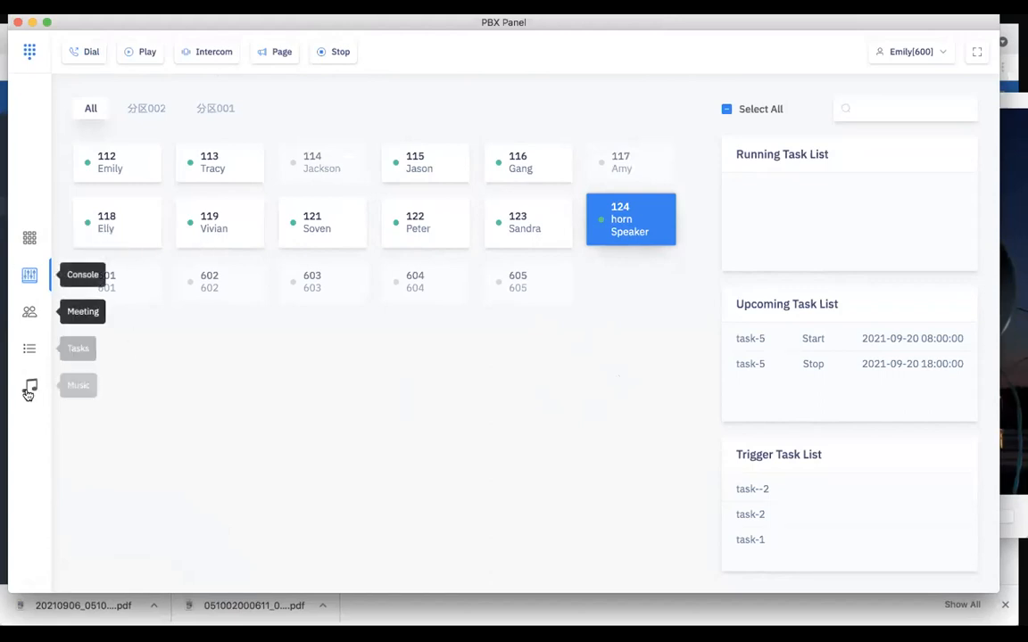
click(31, 349)
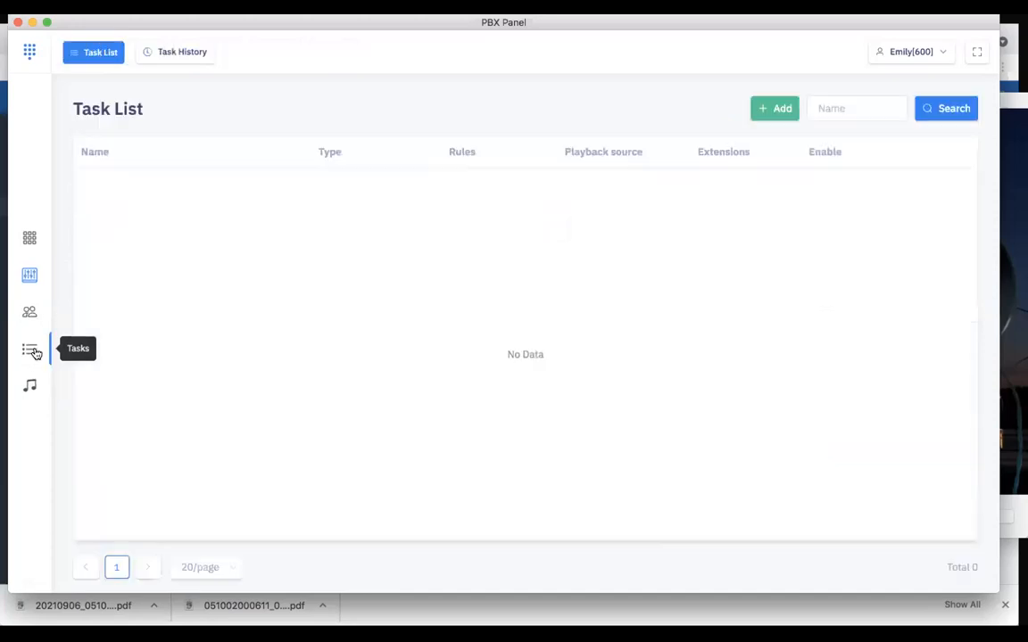
drag(298, 27, 328, 26)
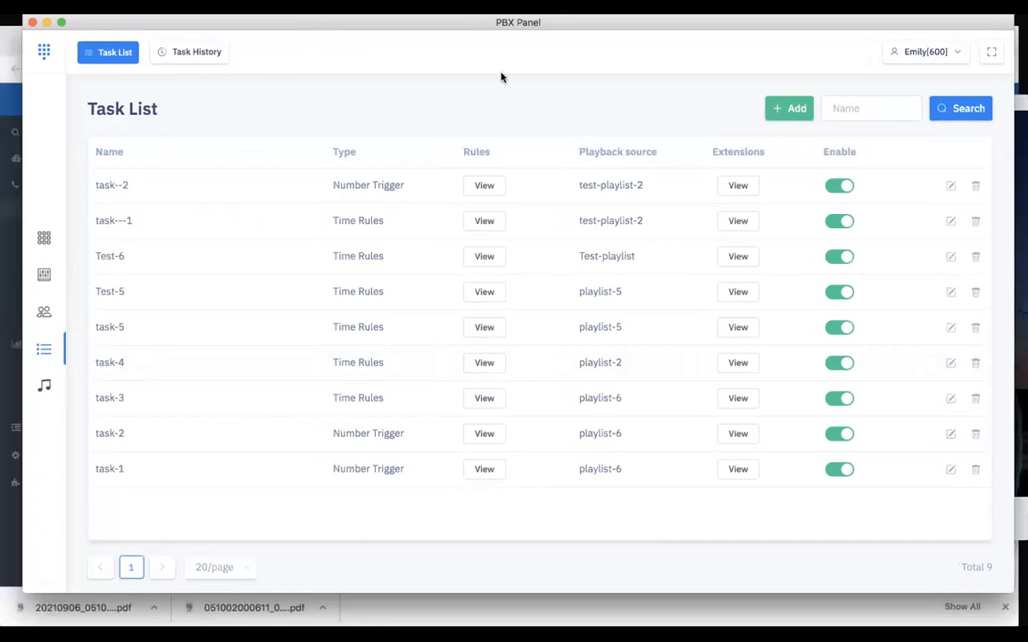
click(787, 109)
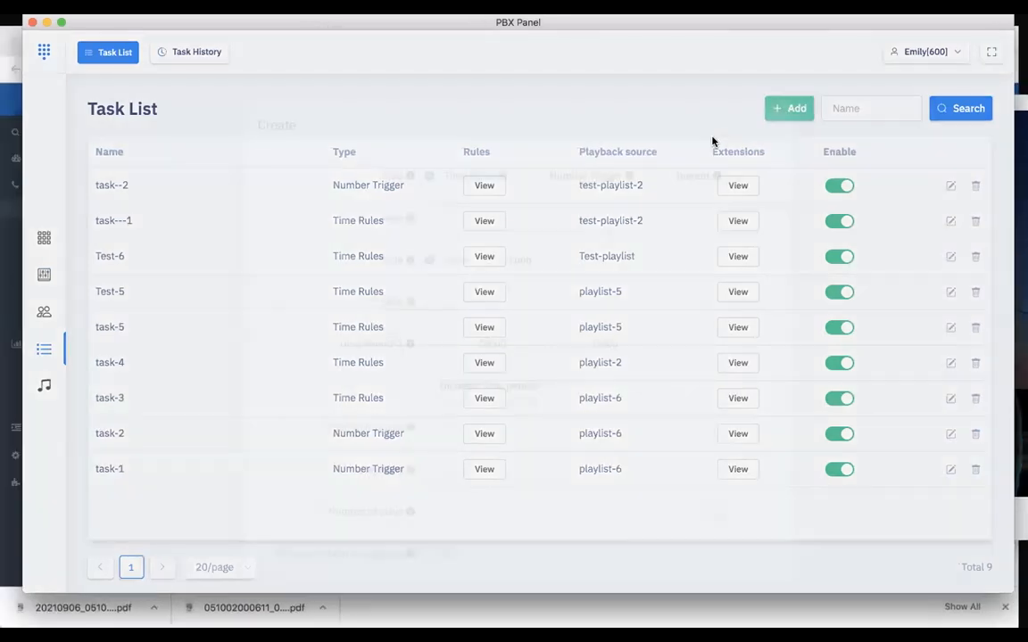
scroll(400, 321, down, 2)
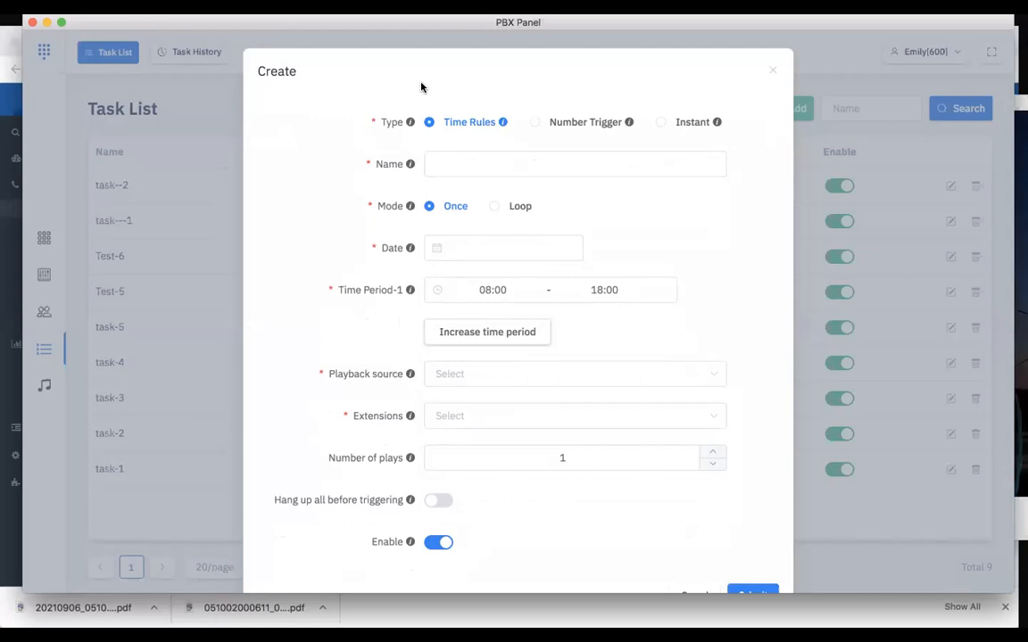
click(461, 157)
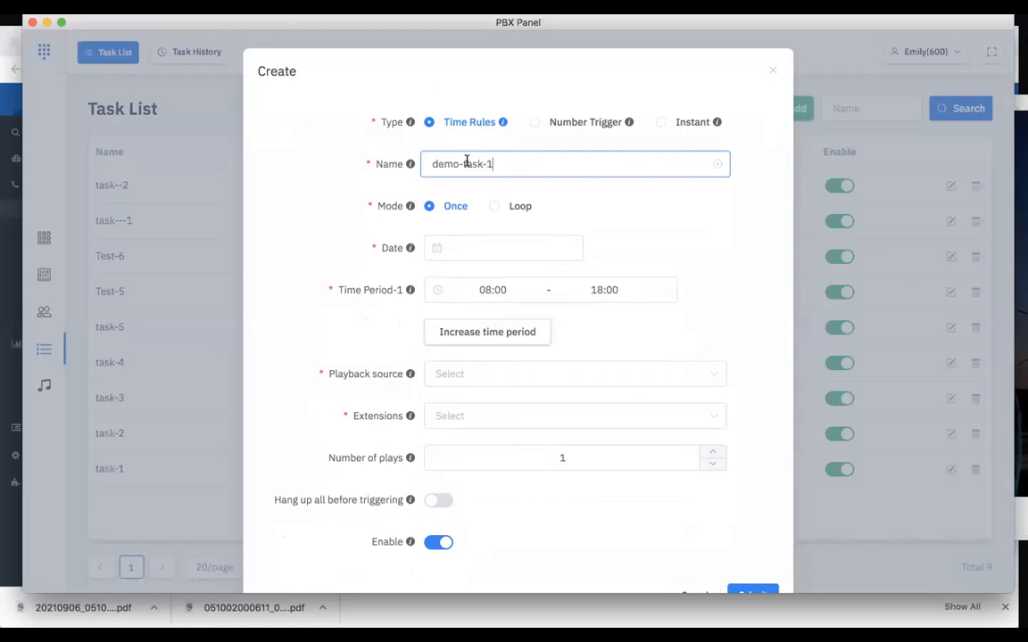
Set the task's mode to Loop with a date range from 2021-09-09 to 2021-09-30
mouse_move(406, 209)
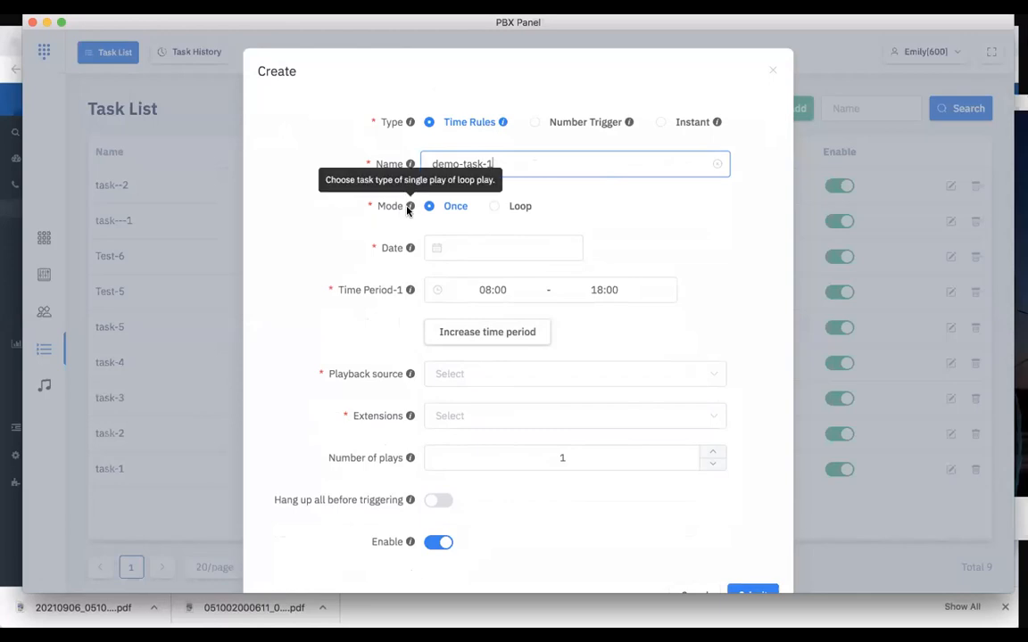
click(520, 207)
scroll(505, 275, down, 2)
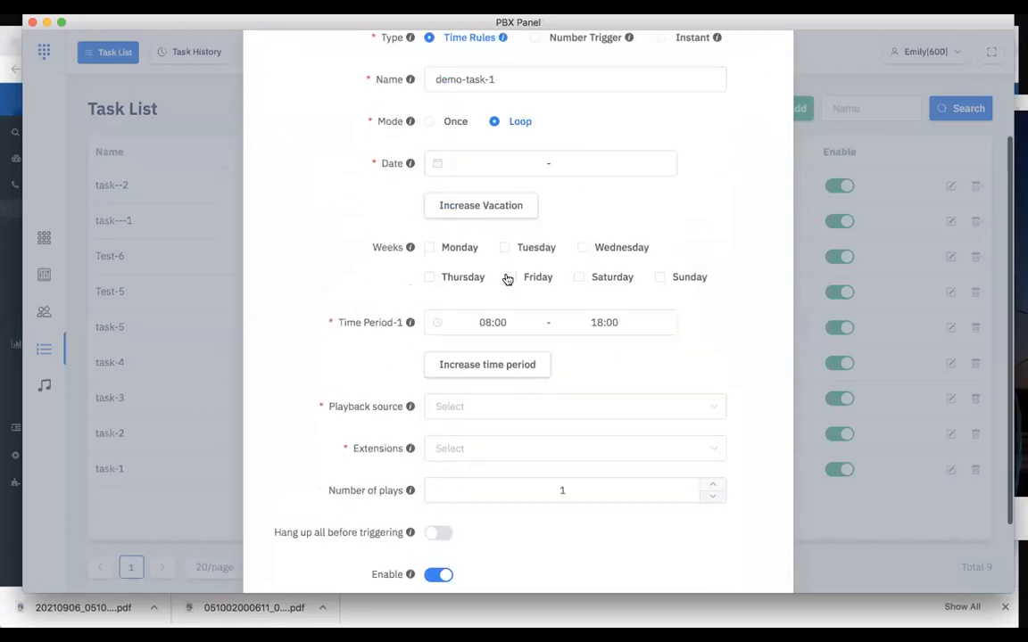
click(480, 163)
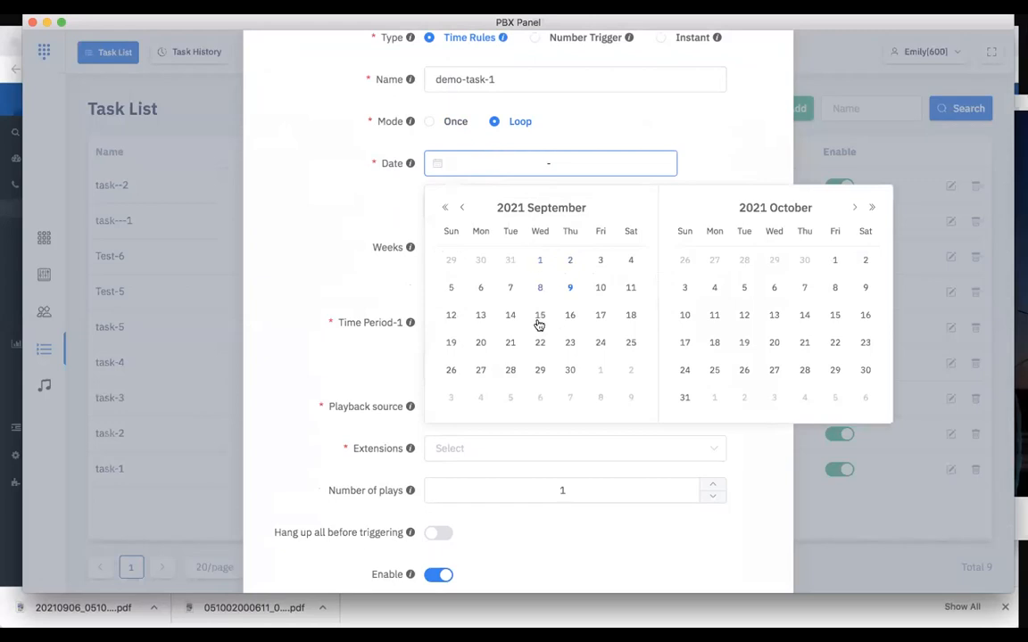
click(570, 288)
click(570, 369)
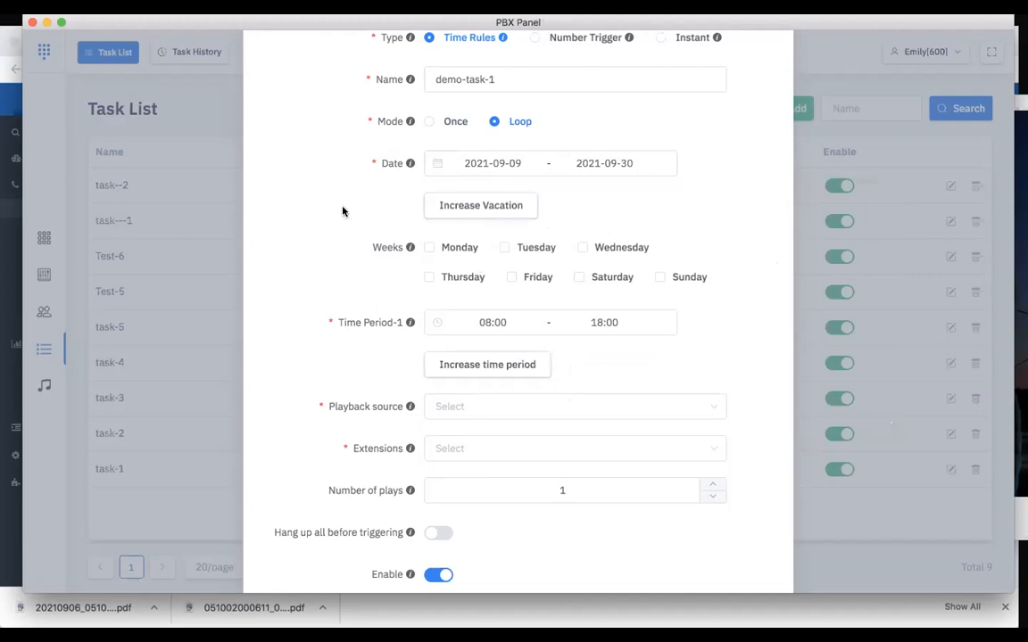
Add a vacation to the task and set it to the single day 2021-09-20
scroll(432, 196, down, 1)
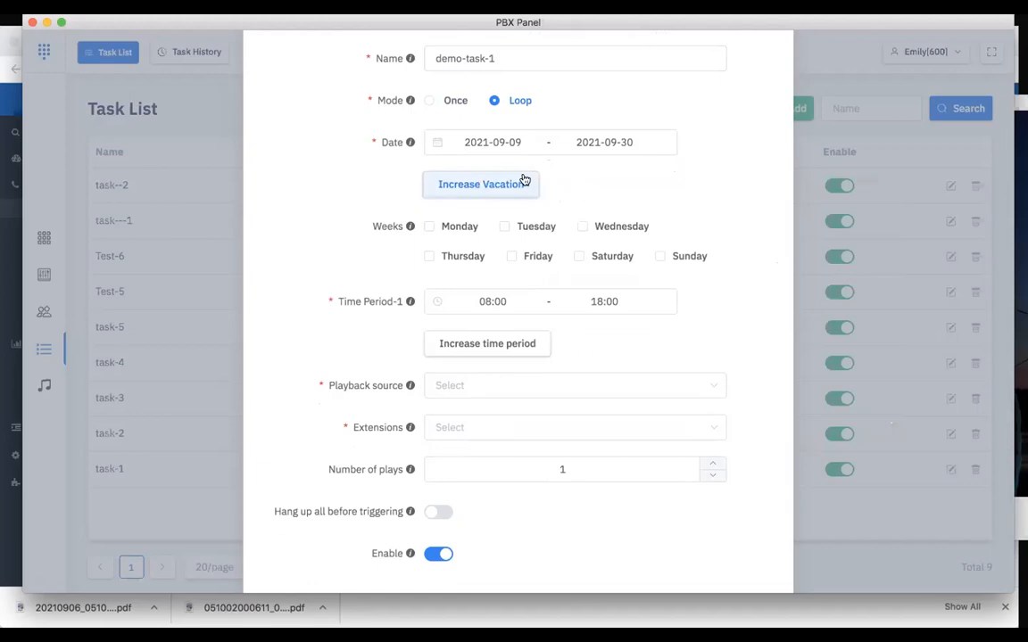
scroll(602, 169, up, 2)
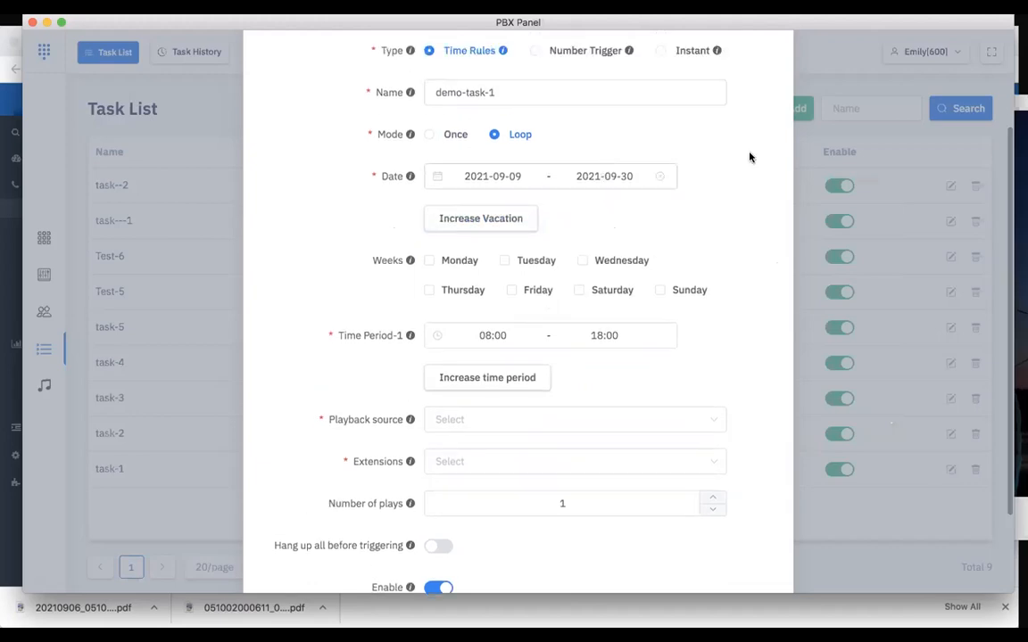
scroll(751, 158, up, 3)
scroll(751, 158, down, 2)
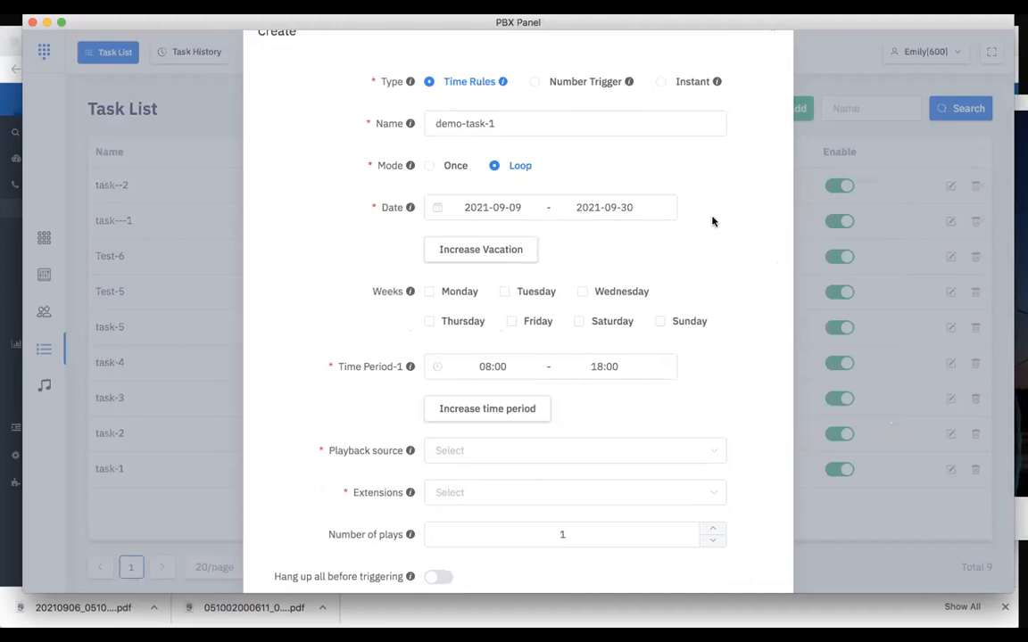
click(510, 242)
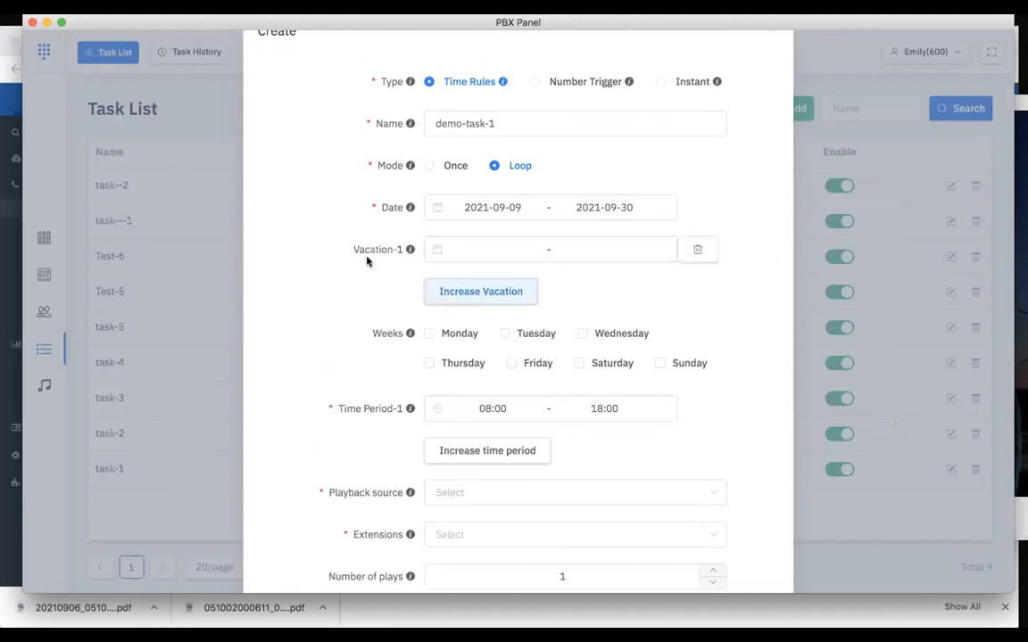
click(471, 250)
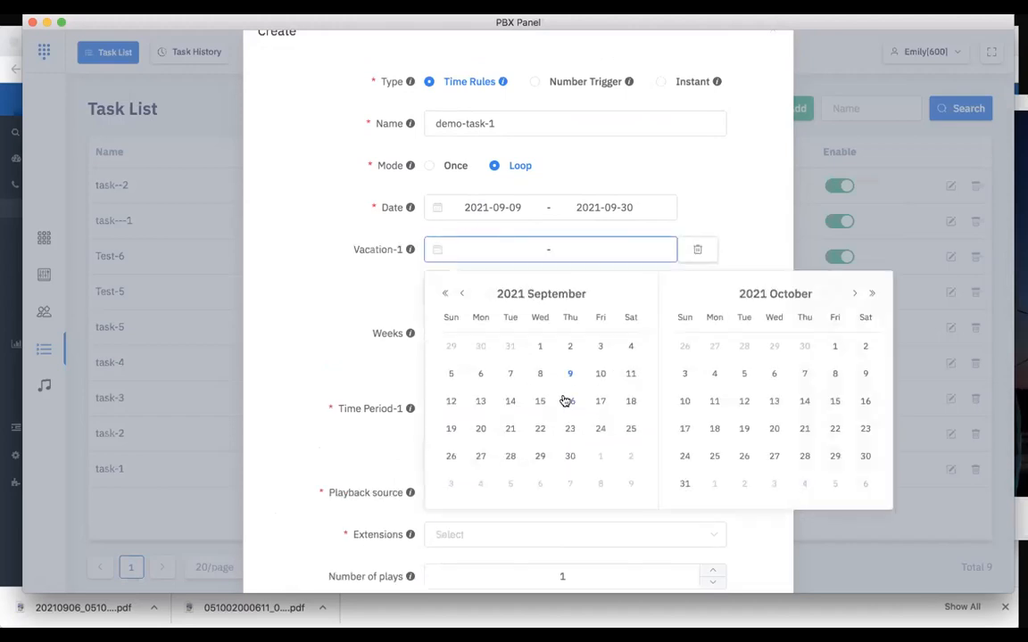
click(451, 428)
click(481, 430)
click(481, 430)
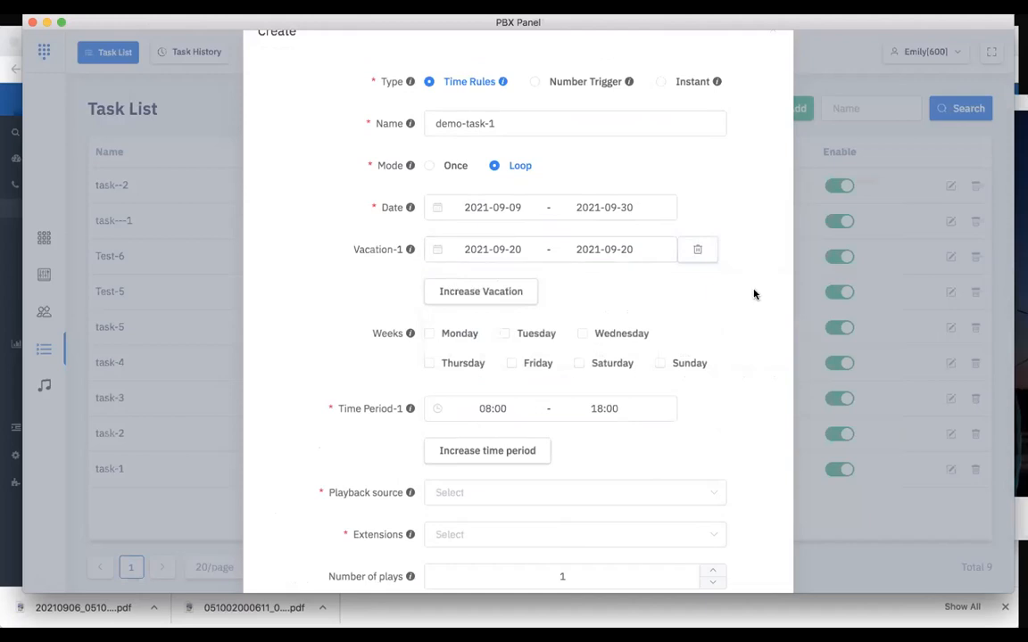
Add two further empty vacation entries to the task and delete both of them
scroll(754, 294, down, 2)
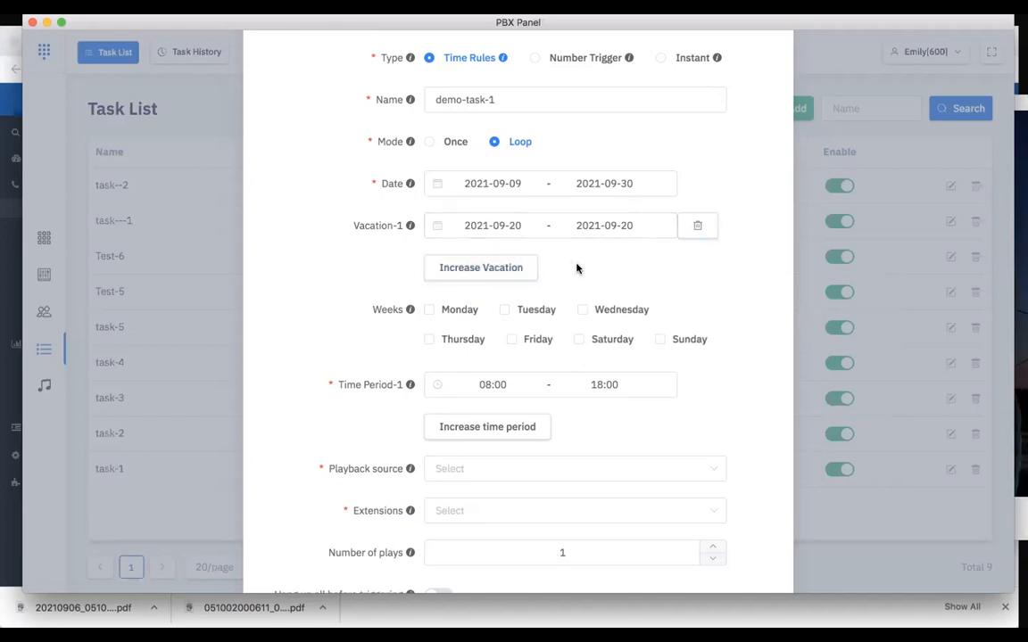
click(507, 267)
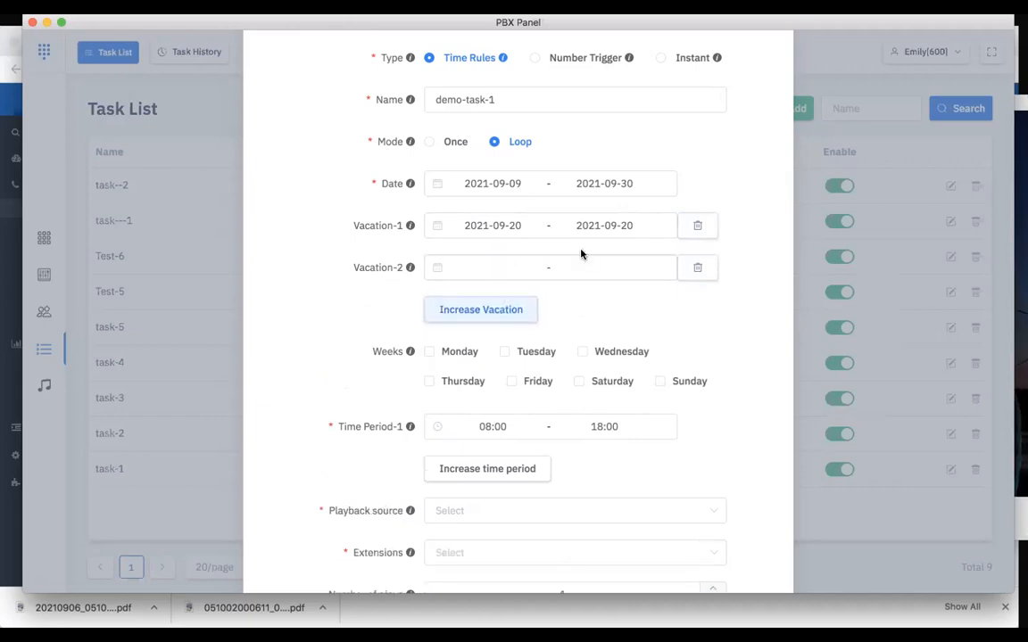
click(505, 319)
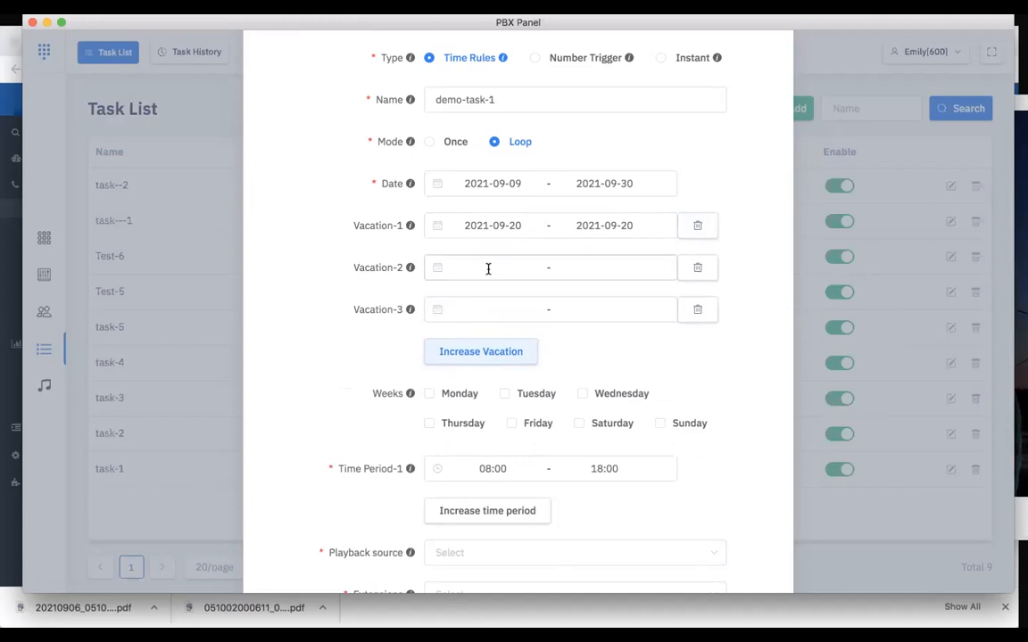
click(699, 311)
click(698, 269)
Make the task repeat on Monday, Tuesday, Wednesday, Thursday and Friday
scroll(695, 284, down, 5)
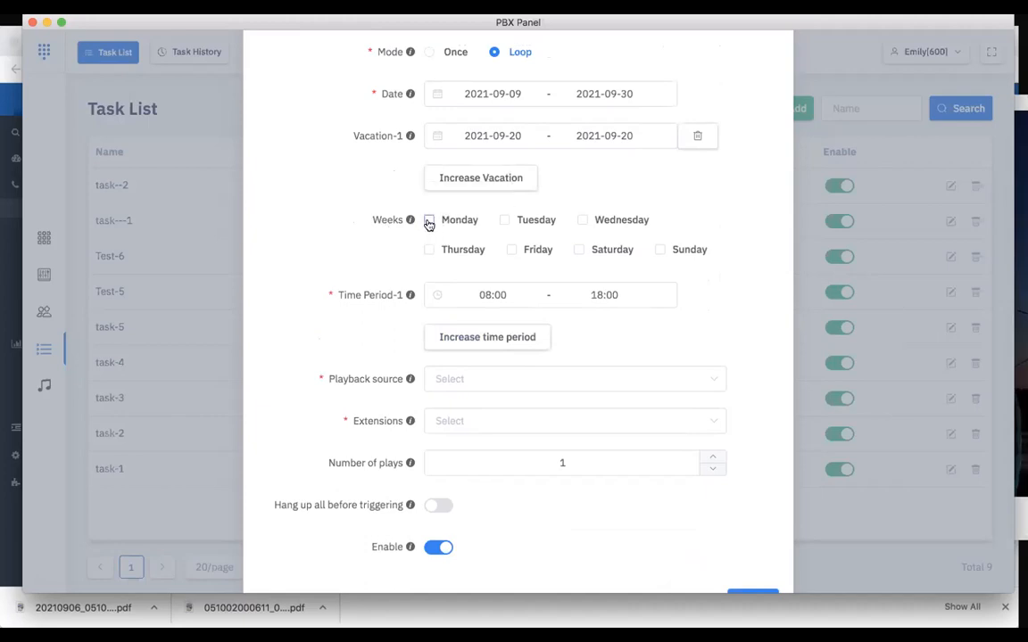
scroll(337, 245, up, 2)
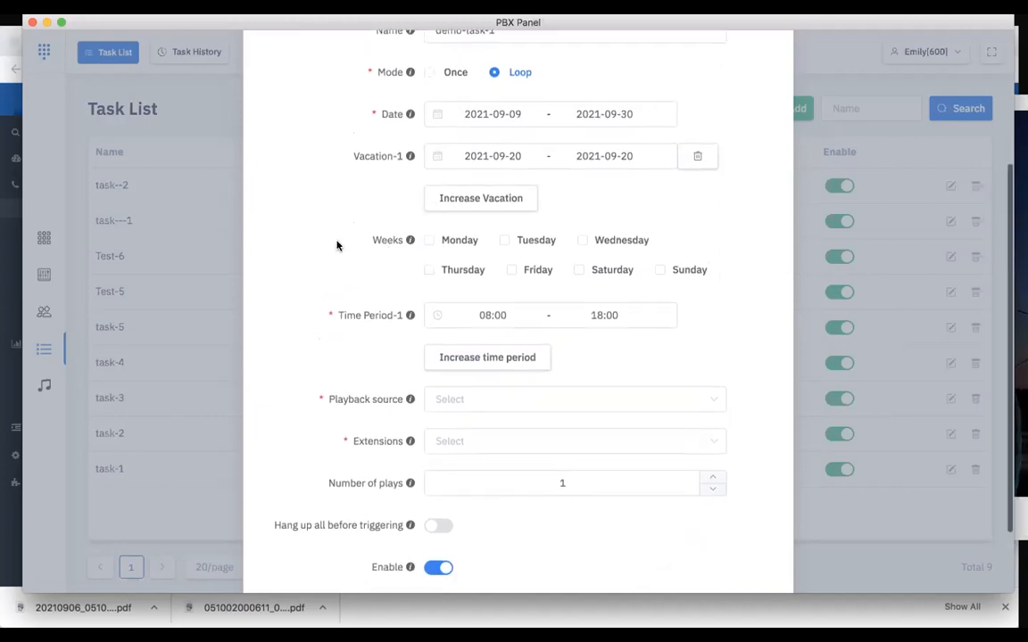
click(430, 243)
click(534, 241)
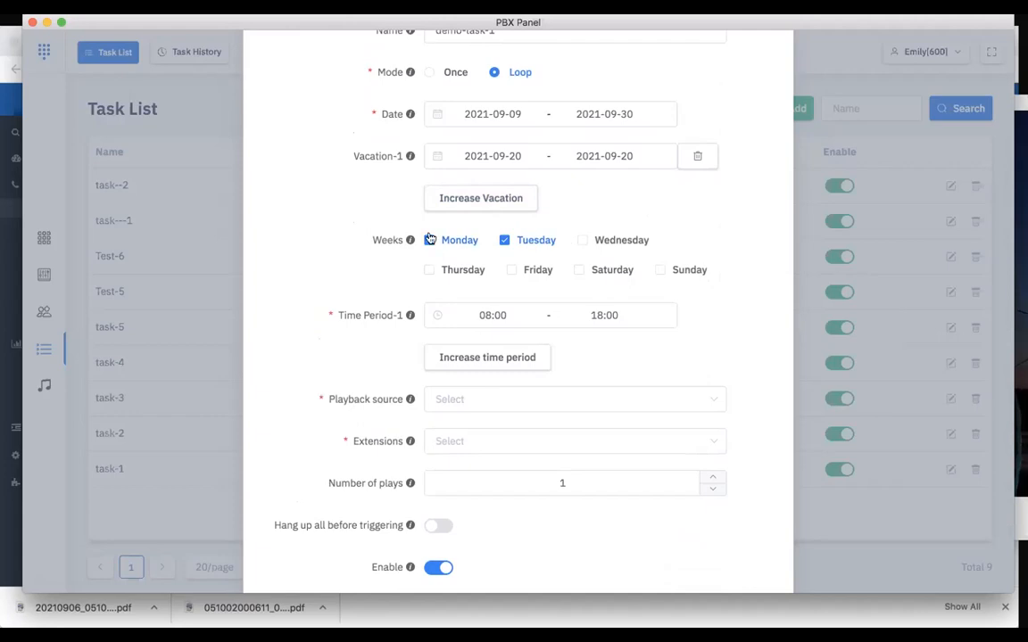
click(609, 241)
click(457, 269)
click(535, 270)
Set the task's first time period to 08:00 - 08:05
scroll(725, 306, down, 1)
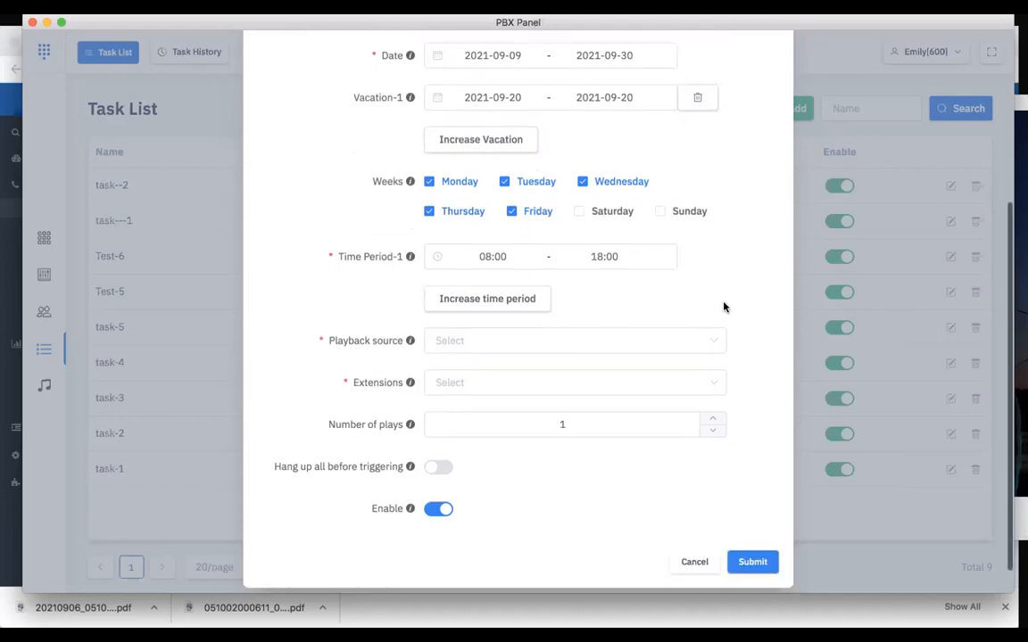
click(499, 254)
click(508, 256)
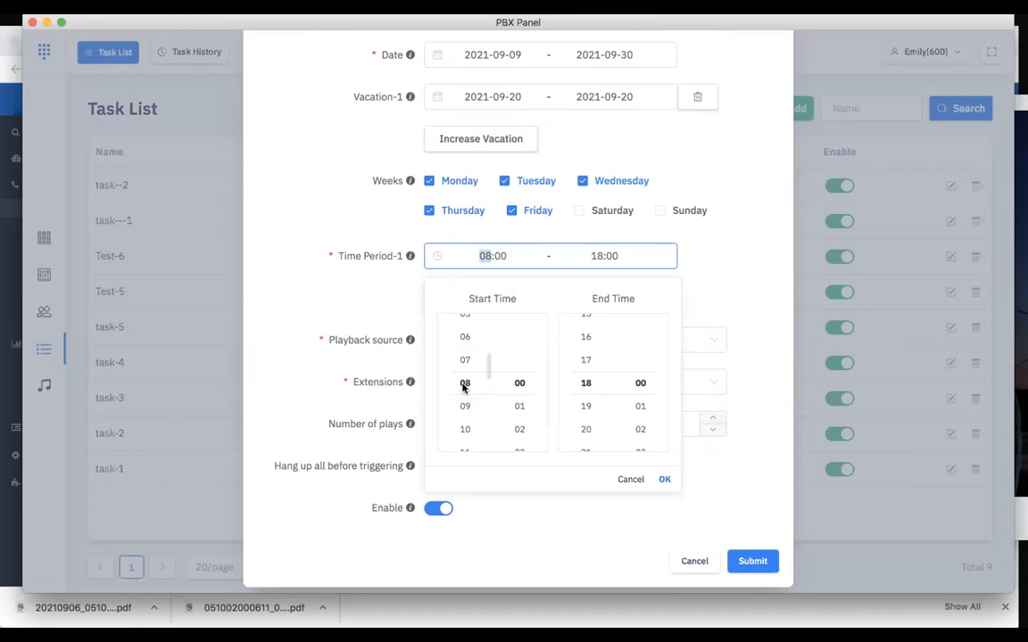
scroll(583, 395, up, 5)
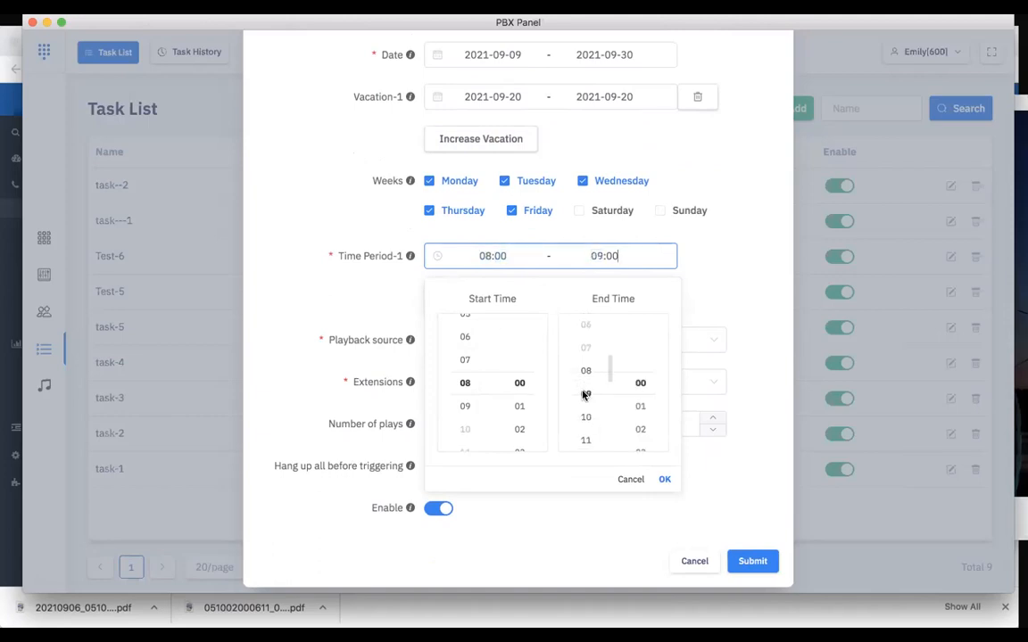
scroll(585, 388, up, 1)
scroll(623, 399, down, 2)
scroll(623, 399, down, 3)
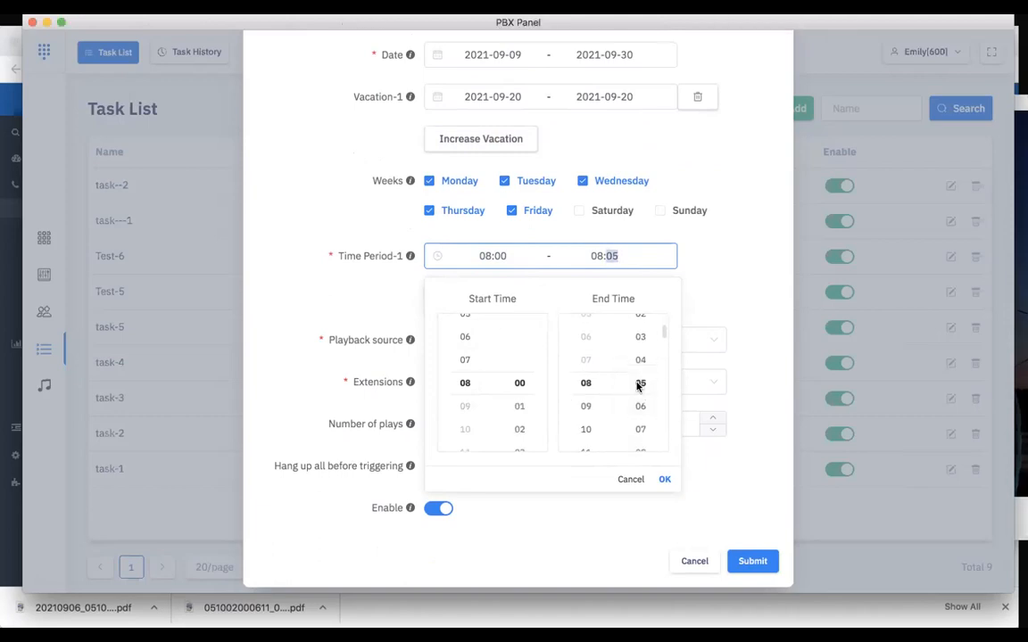
click(665, 479)
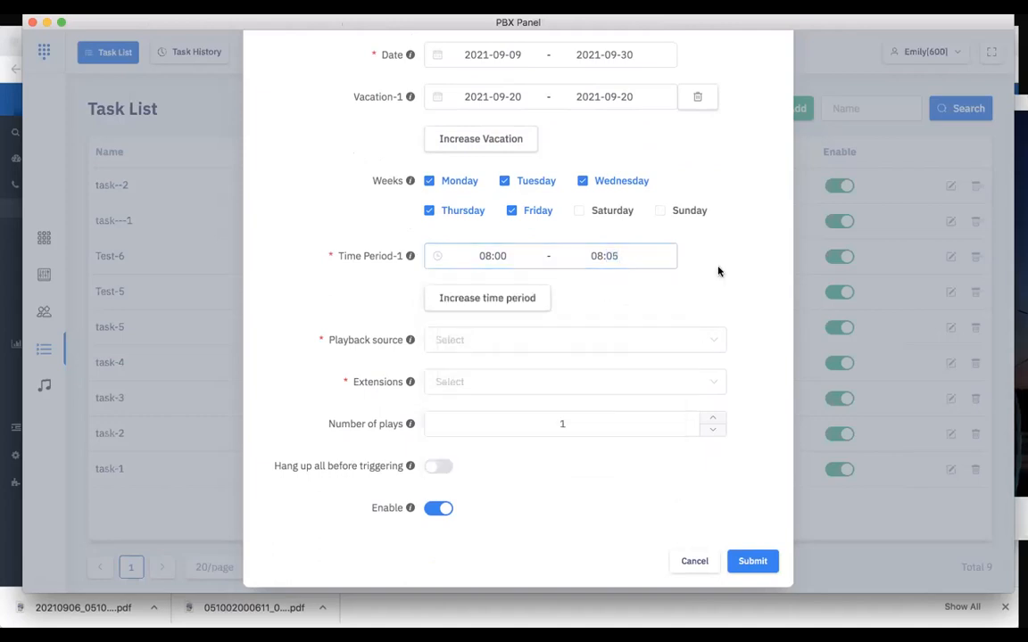
Add a second time period to the task and set it to 09:00 - 09:05
click(505, 300)
click(492, 298)
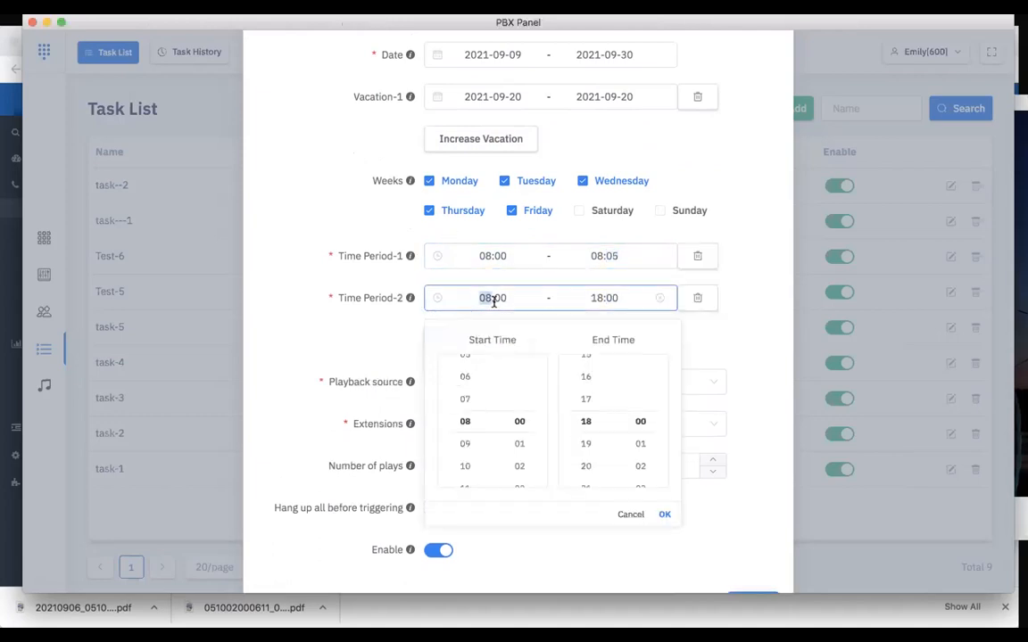
click(464, 449)
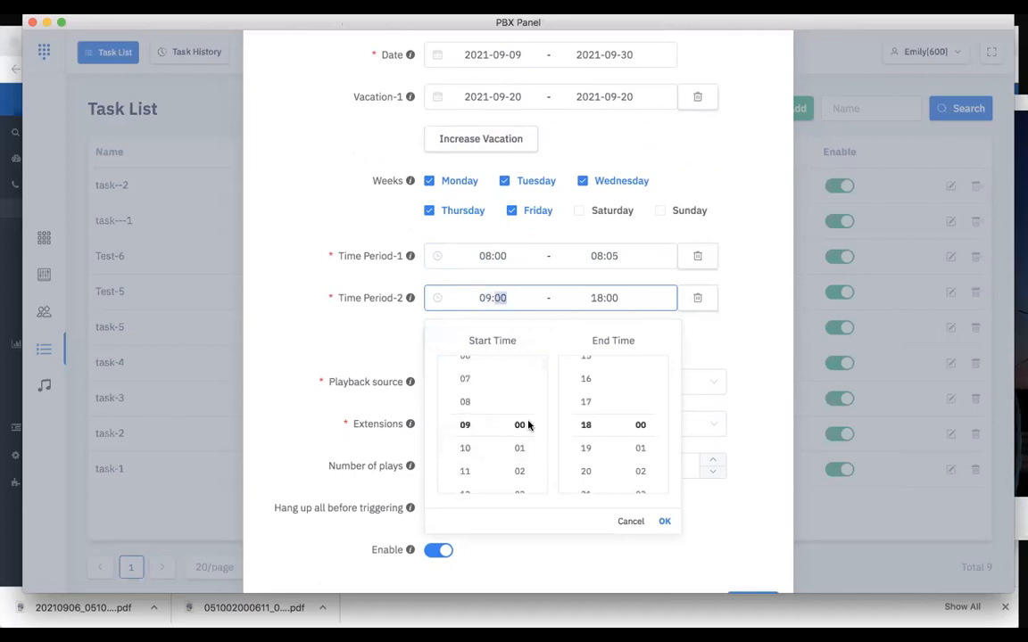
scroll(589, 435, up, 3)
scroll(589, 435, up, 5)
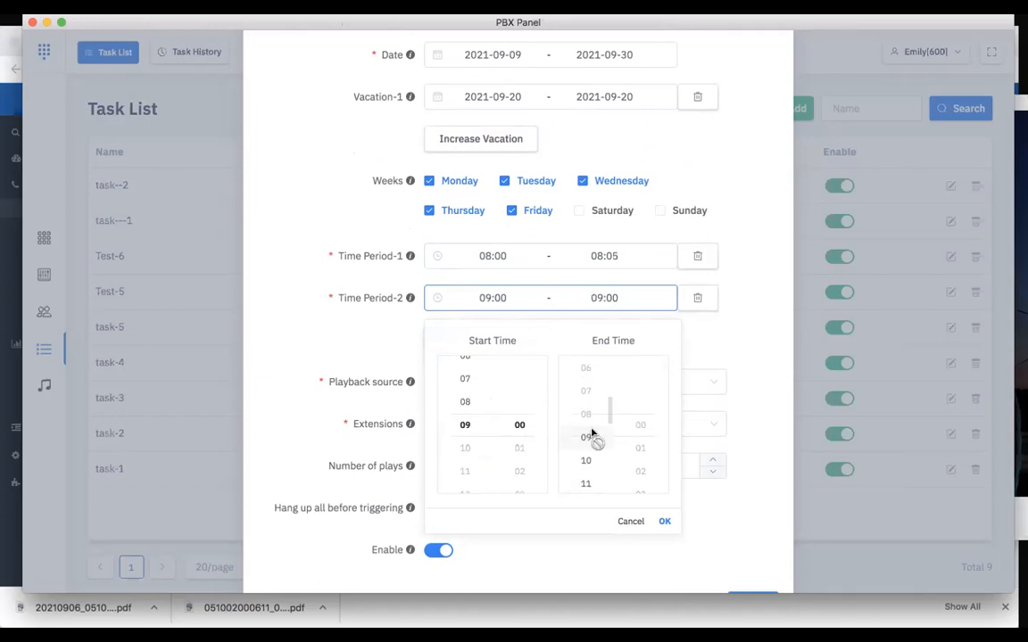
scroll(648, 470, down, 4)
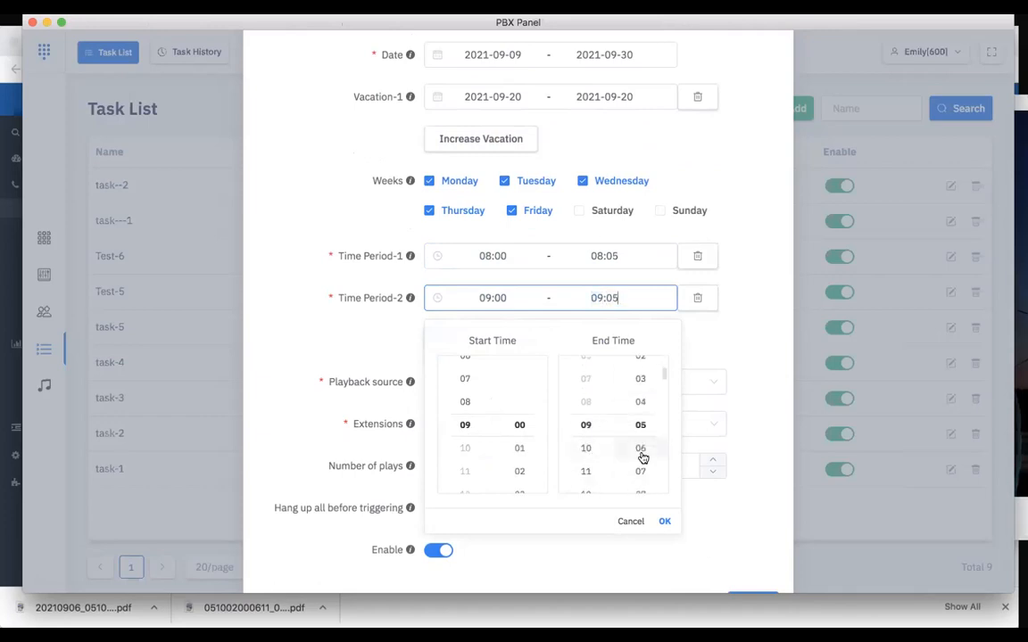
click(738, 335)
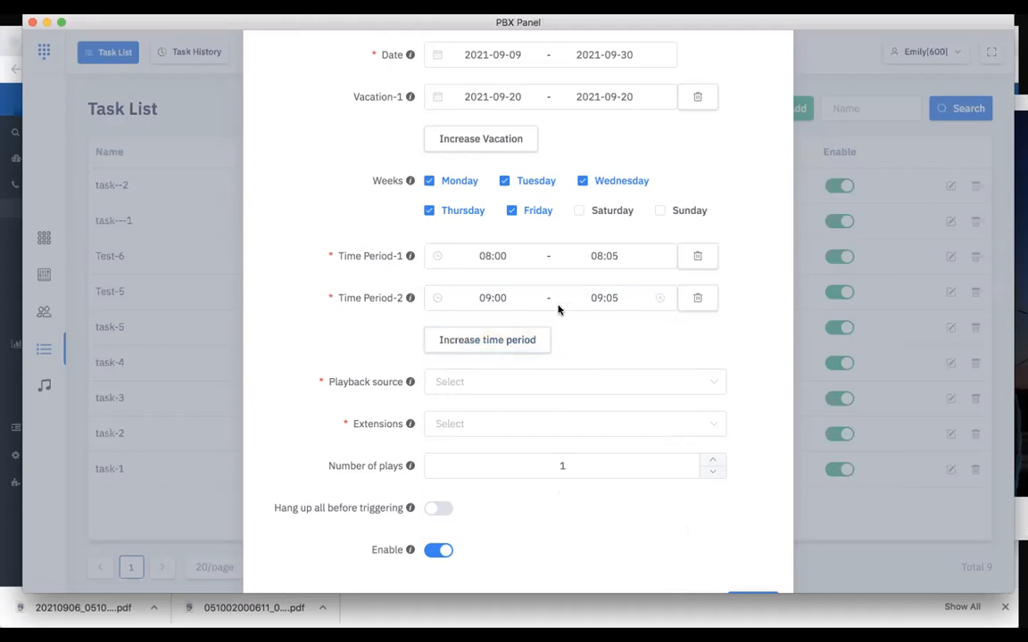
Choose demo-playlist-2 as the task's playback source
scroll(614, 344, down, 1)
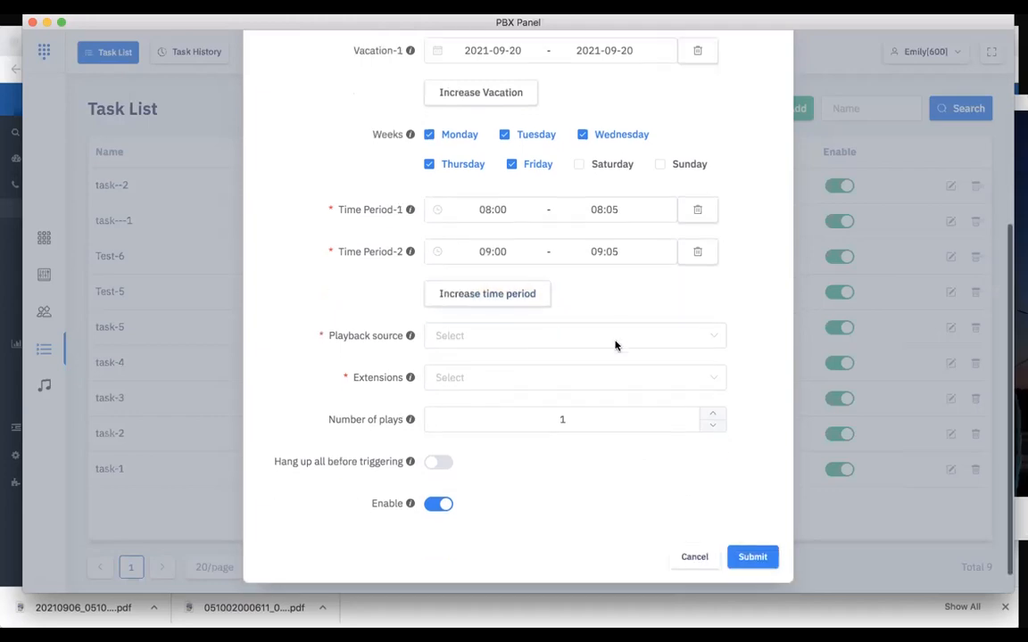
click(509, 334)
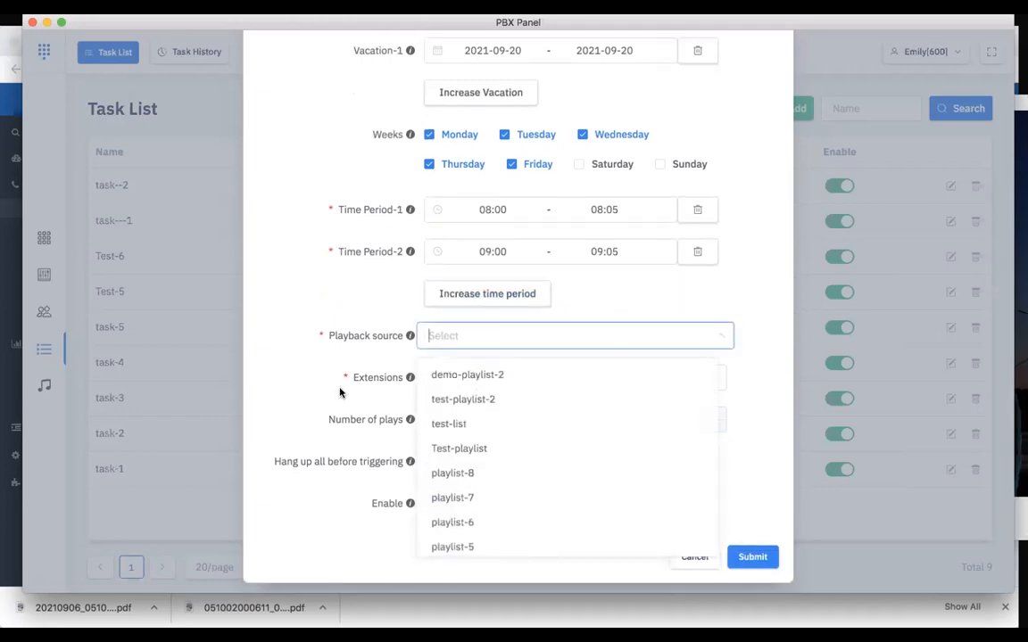
click(488, 379)
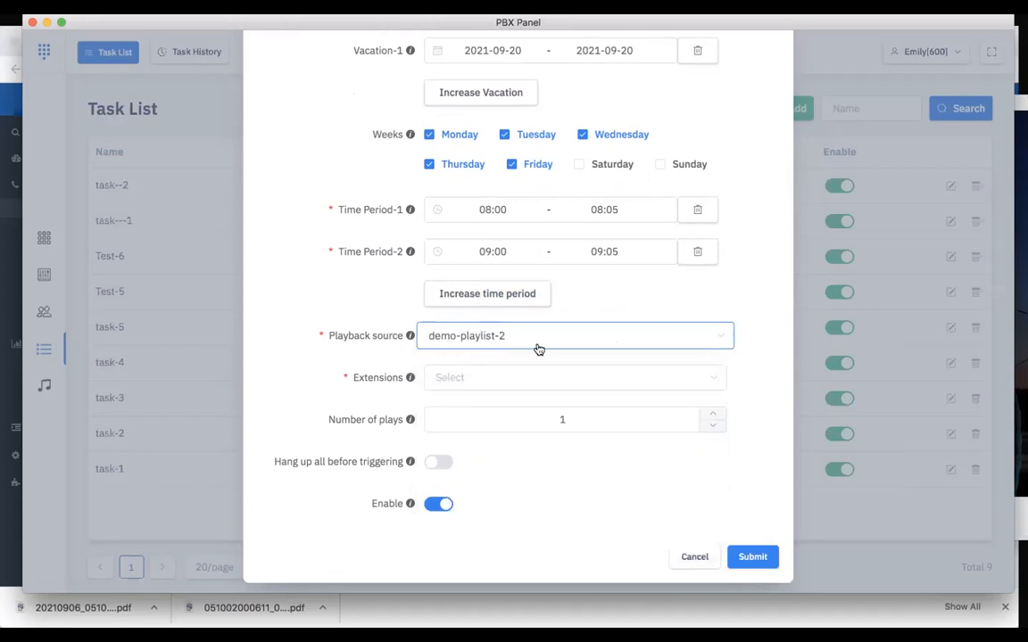
Select the horn Speaker extension as the playback device for the task
scroll(543, 357, down, 1)
click(477, 349)
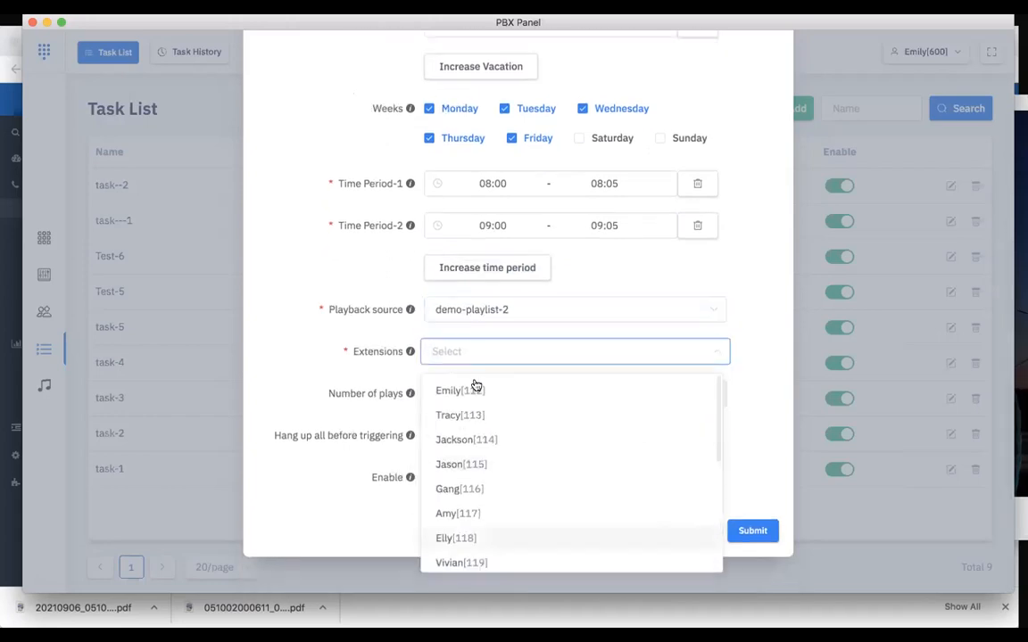
scroll(498, 514, down, 5)
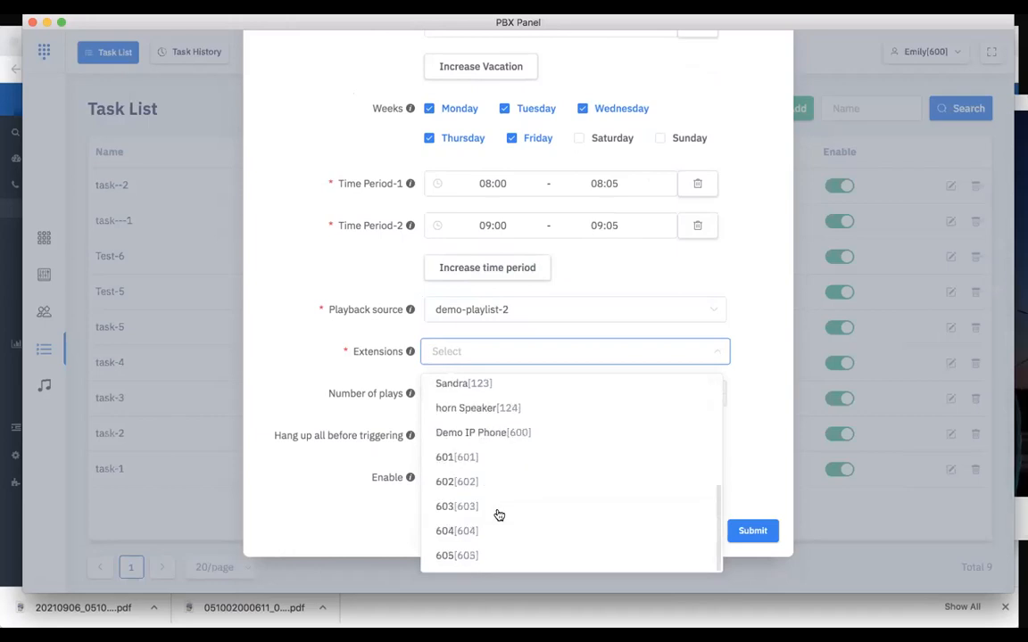
click(362, 354)
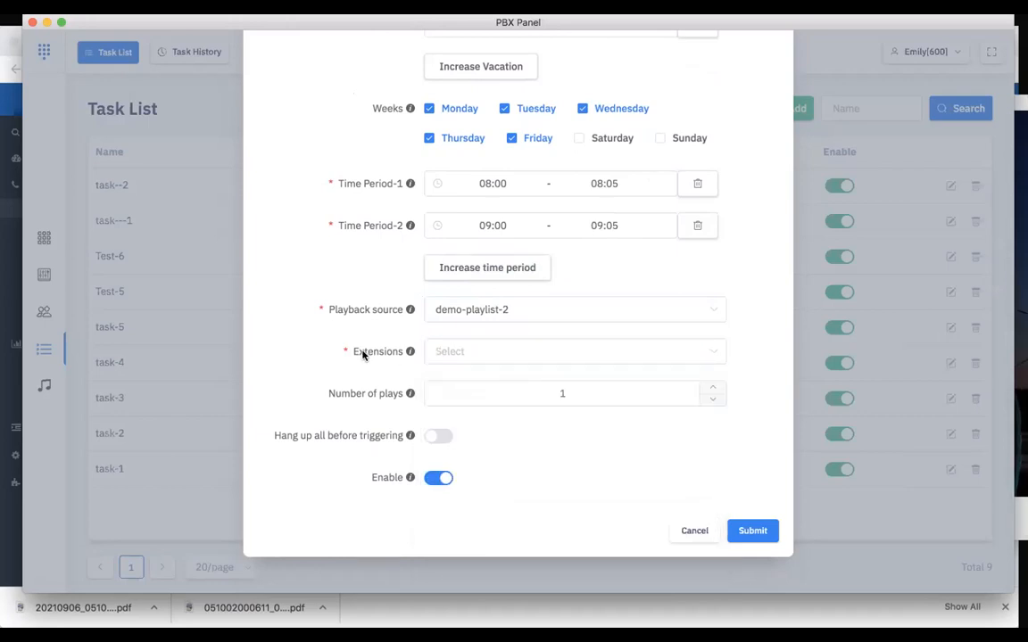
click(478, 355)
scroll(517, 514, down, 5)
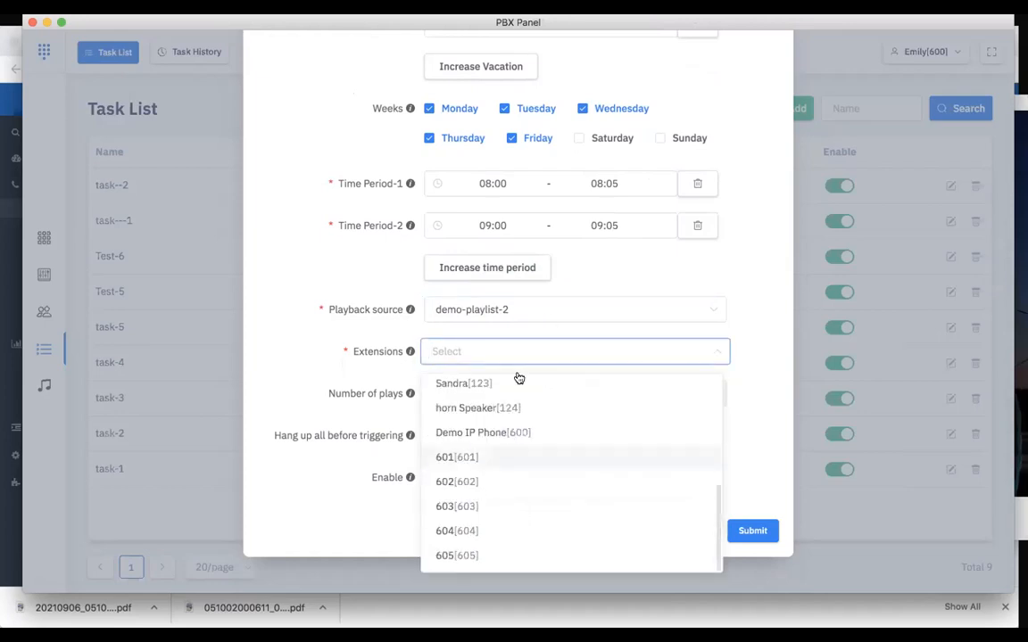
click(593, 412)
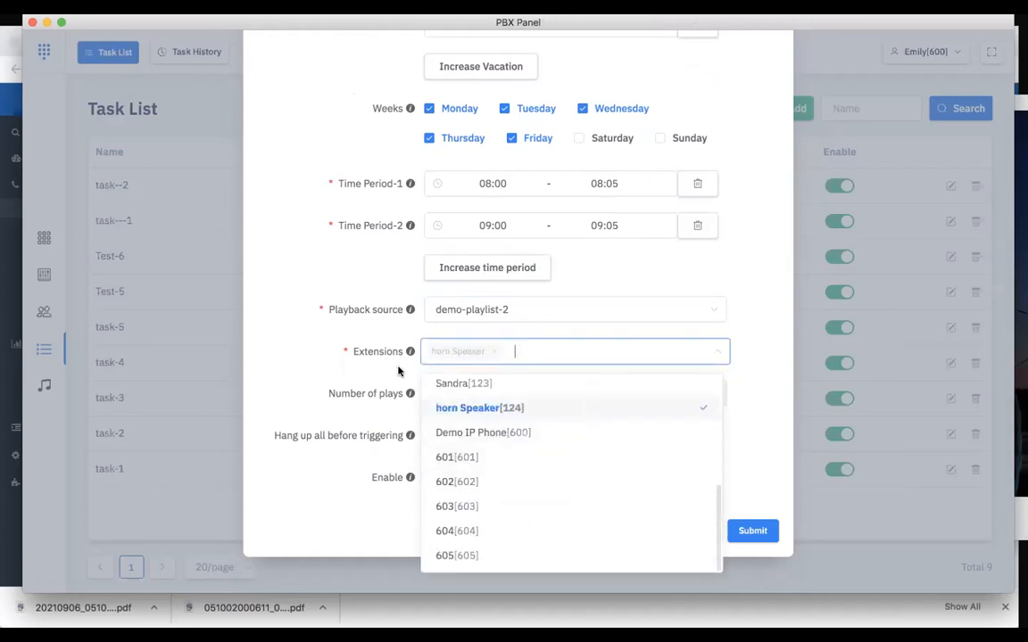
Try adding the Demo IP Phone extension to the task's selected extensions
click(558, 435)
click(569, 480)
click(599, 485)
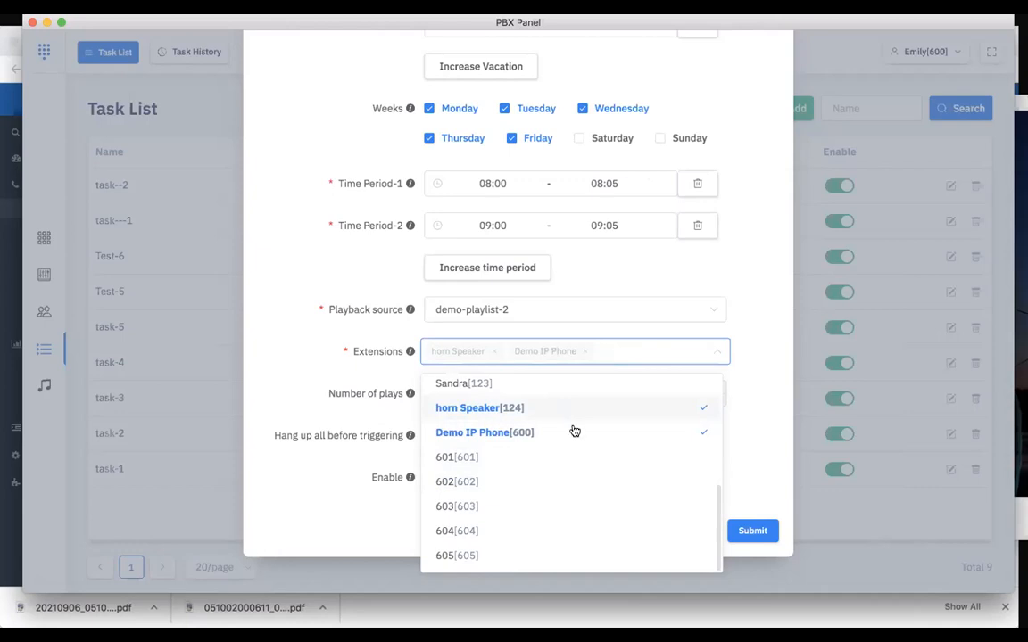
click(565, 435)
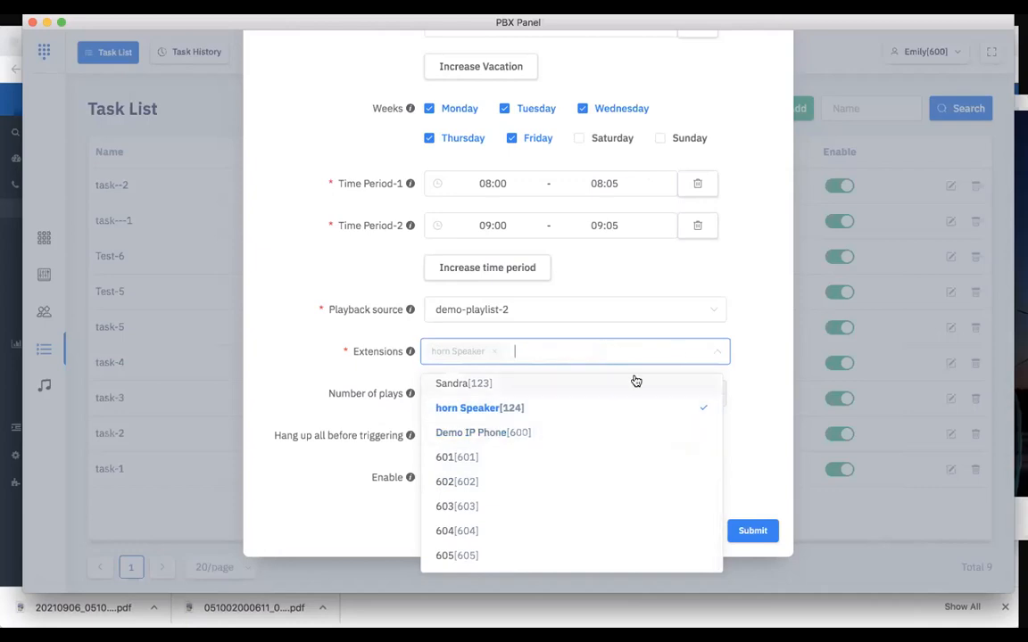
click(768, 383)
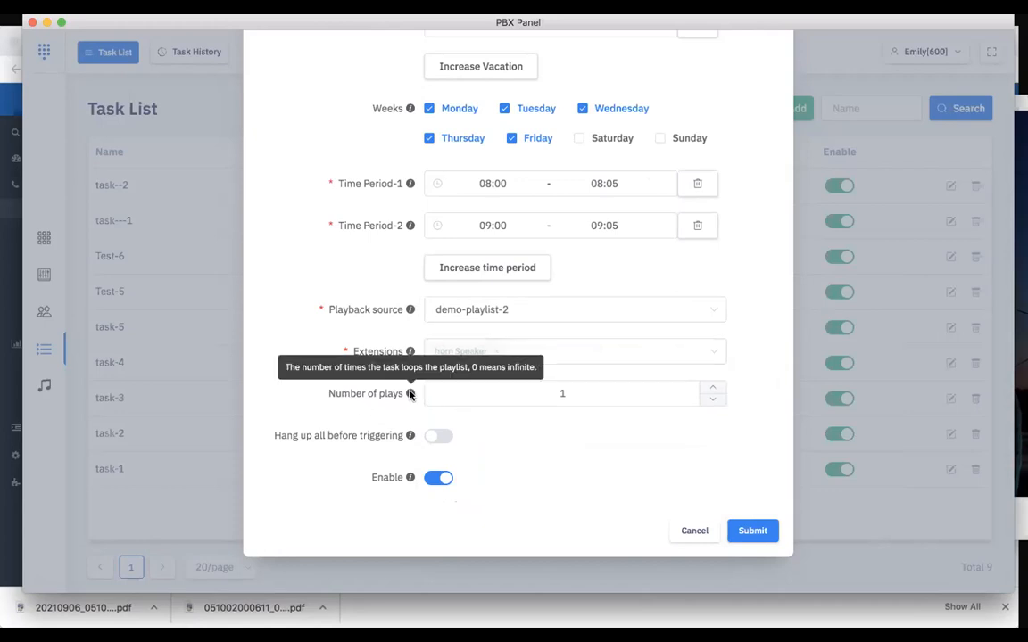
Review the task's vacation, time period, number of plays and hang-up settings and their explanations
scroll(332, 301, up, 1)
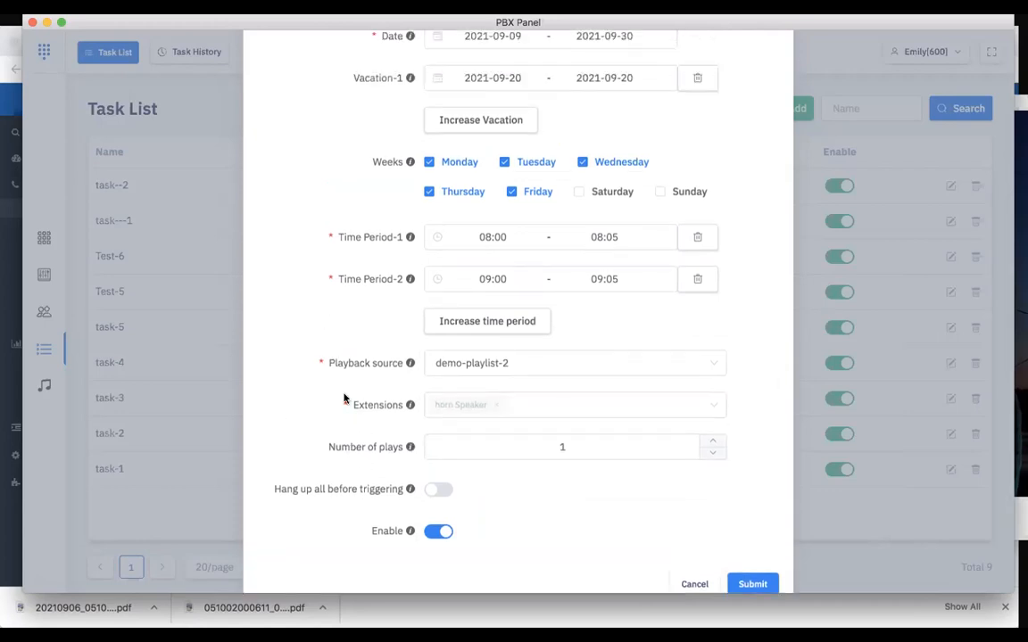
click(584, 447)
click(570, 528)
scroll(571, 528, down, 1)
scroll(571, 528, up, 1)
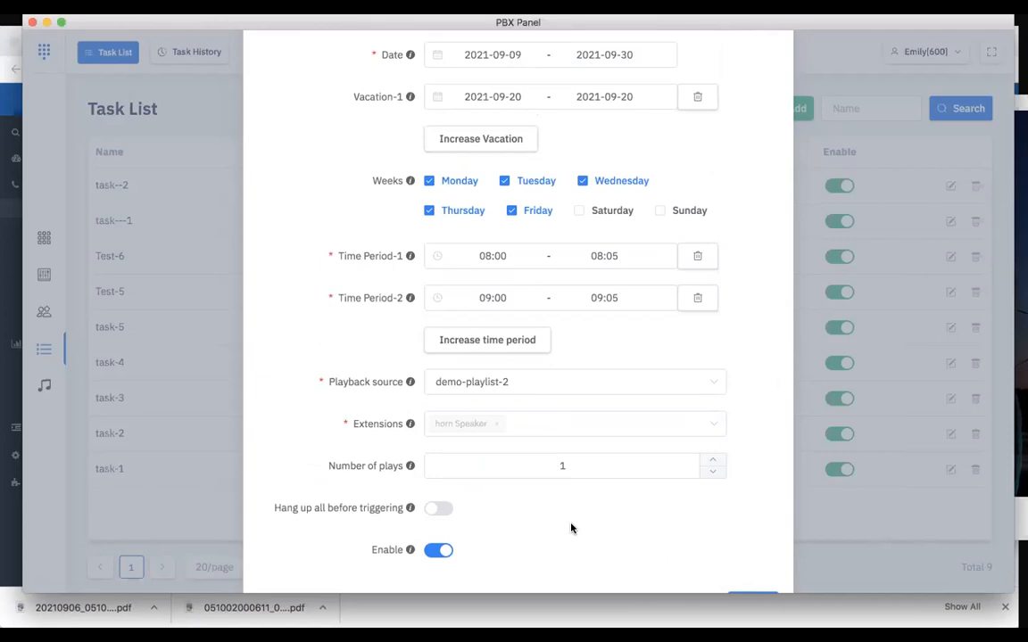
scroll(587, 257, up, 1)
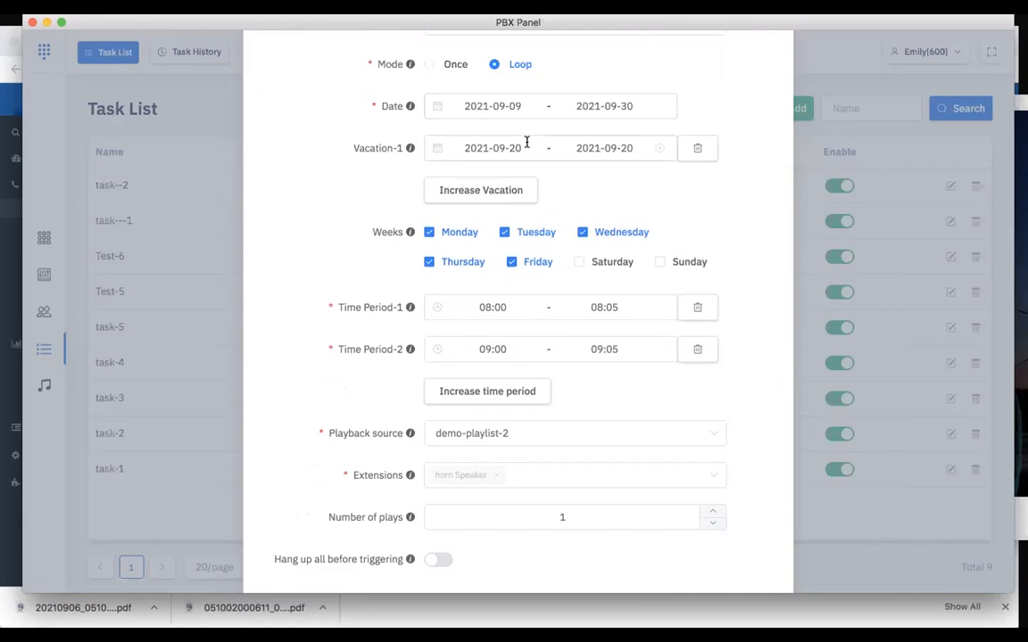
scroll(526, 145, down, 1)
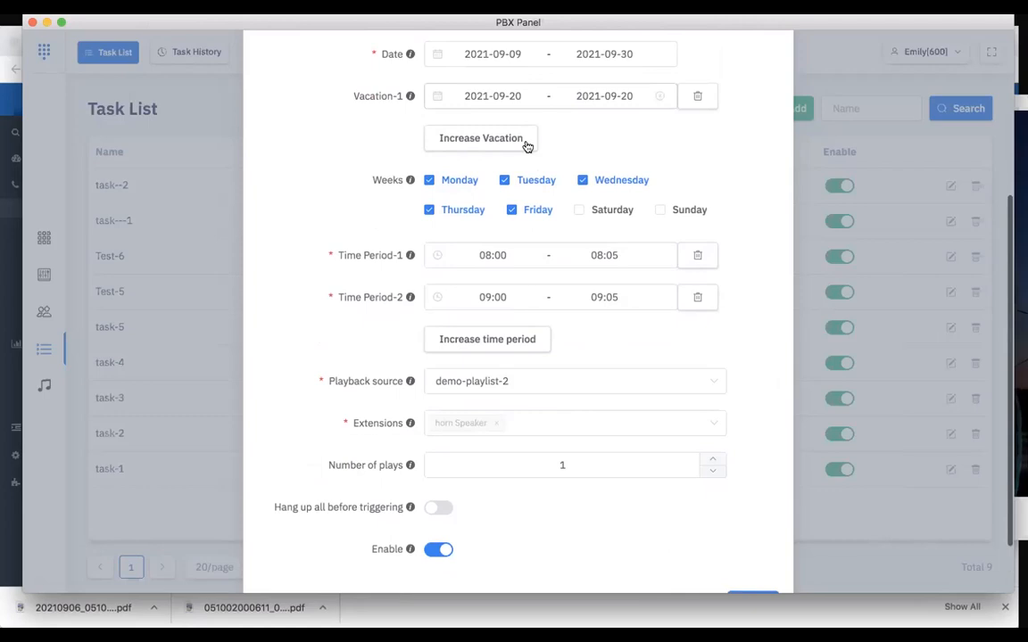
scroll(548, 526, down, 1)
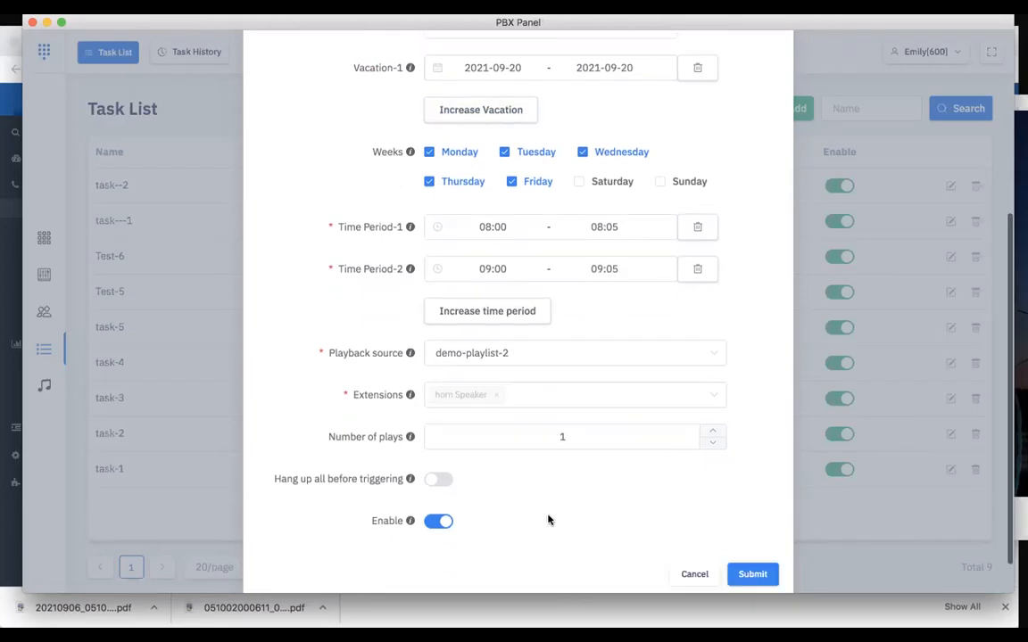
click(565, 434)
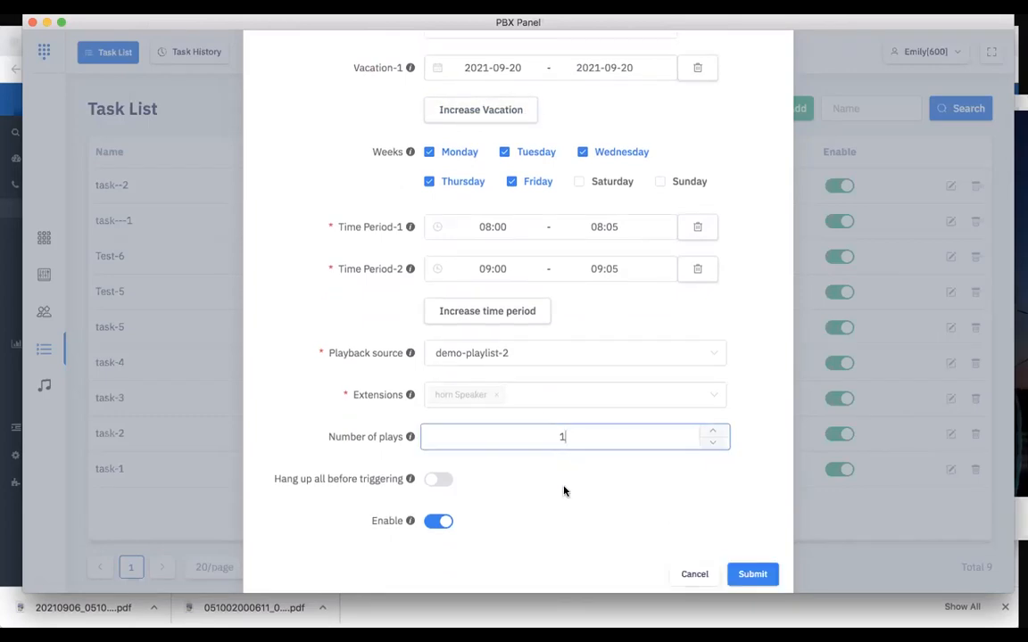
click(564, 489)
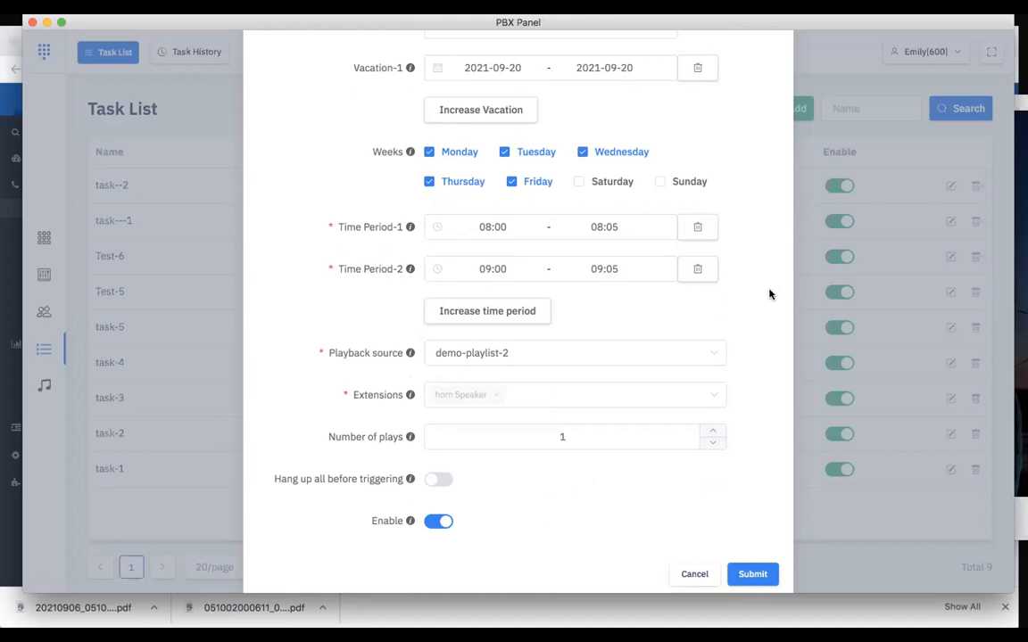
scroll(769, 295, down, 1)
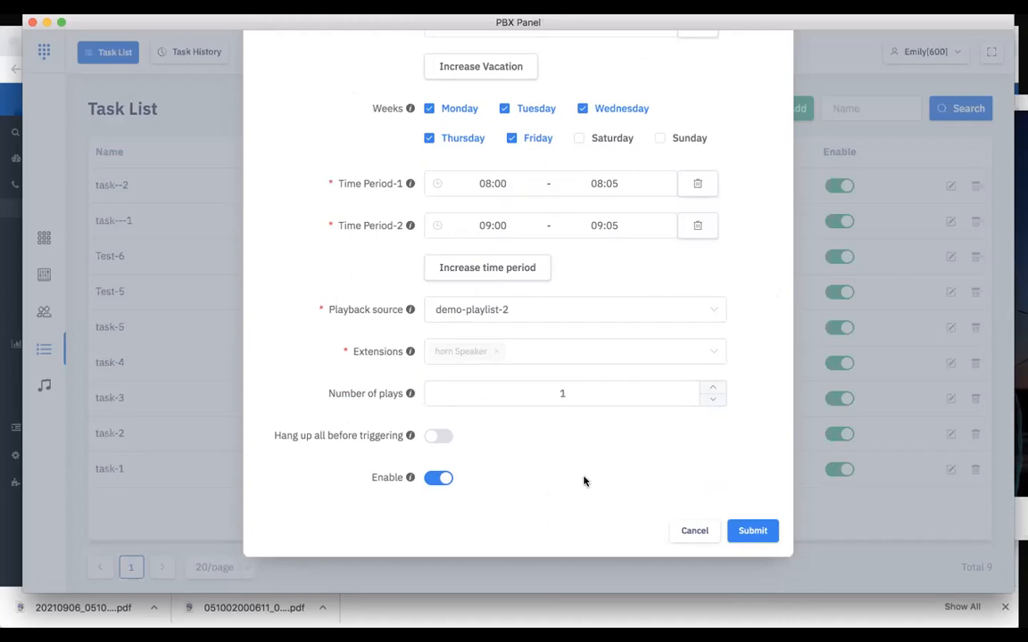
mouse_move(410, 435)
scroll(545, 454, up, 2)
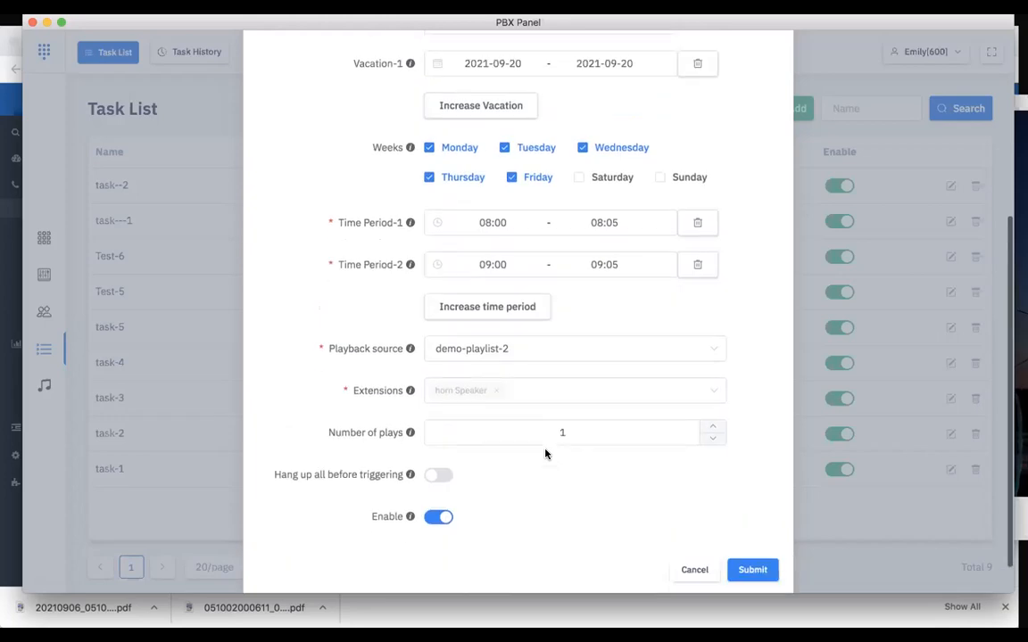
mouse_move(372, 392)
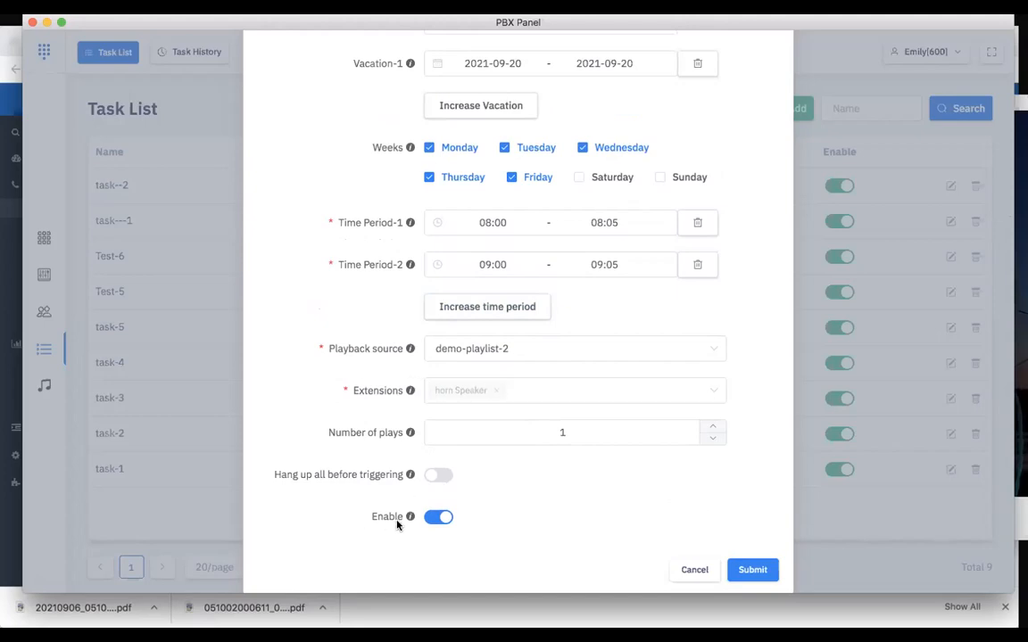
Submit the demo-task-1 task and view the running, upcoming and trigger task lists in the console
scroll(727, 443, up, 5)
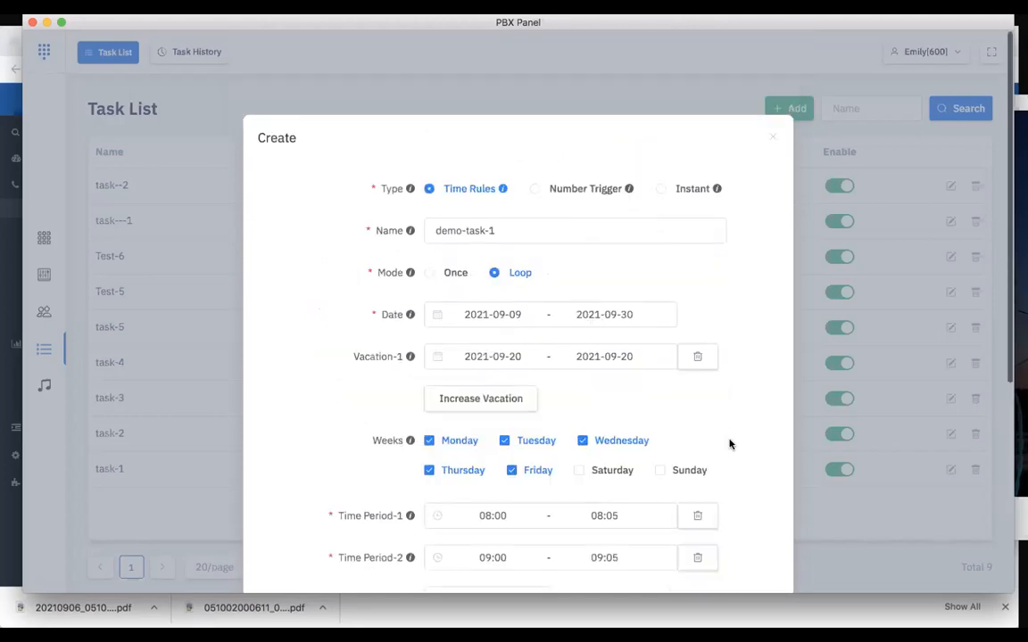
scroll(729, 443, down, 5)
click(750, 555)
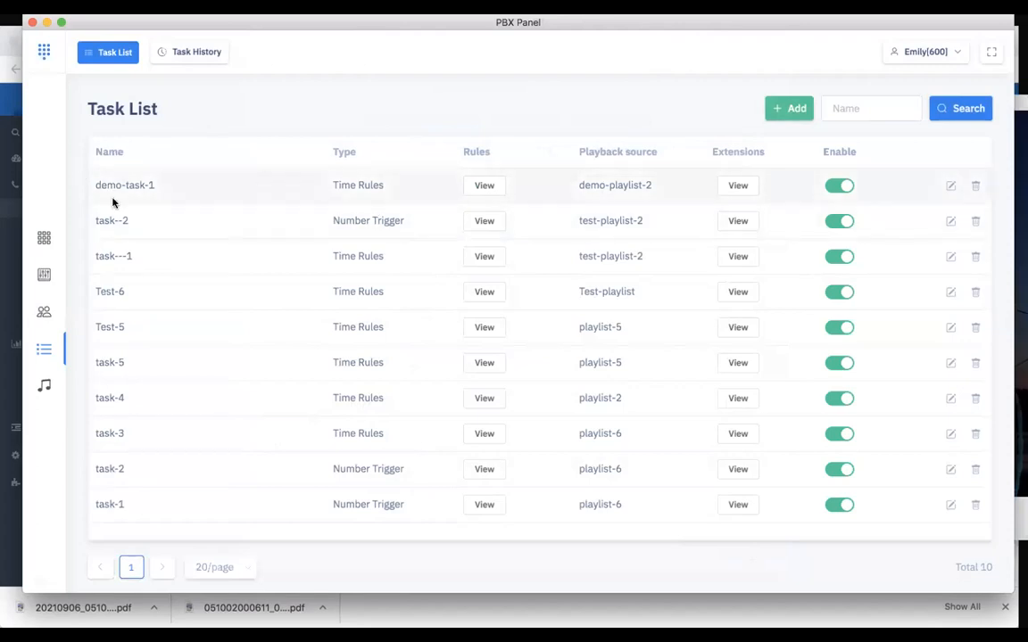
click(45, 276)
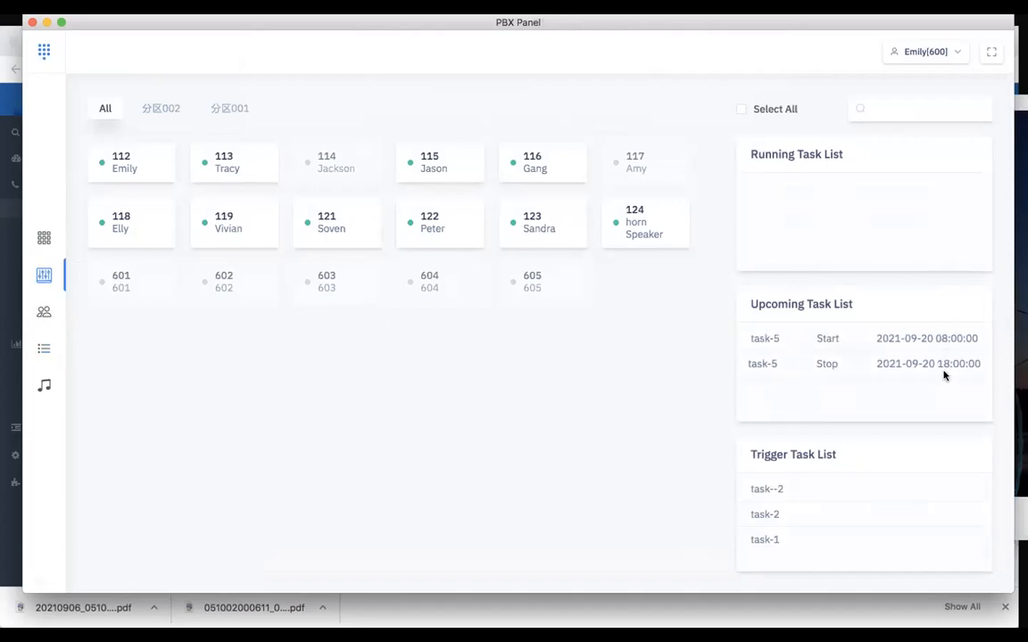
Start a new task of type Number Trigger and name it demo-task-2
click(45, 350)
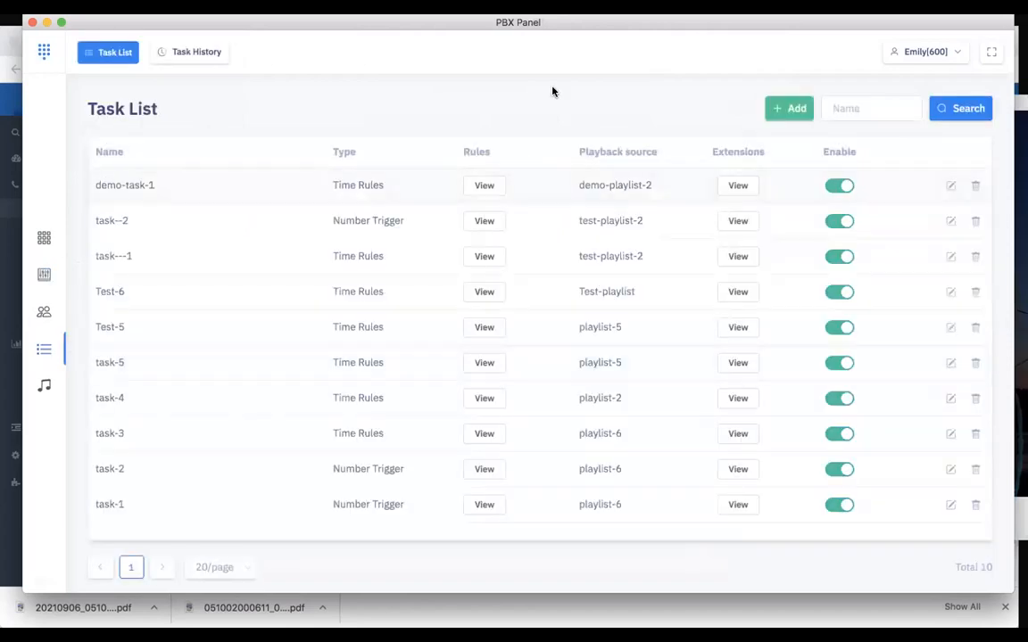
click(789, 108)
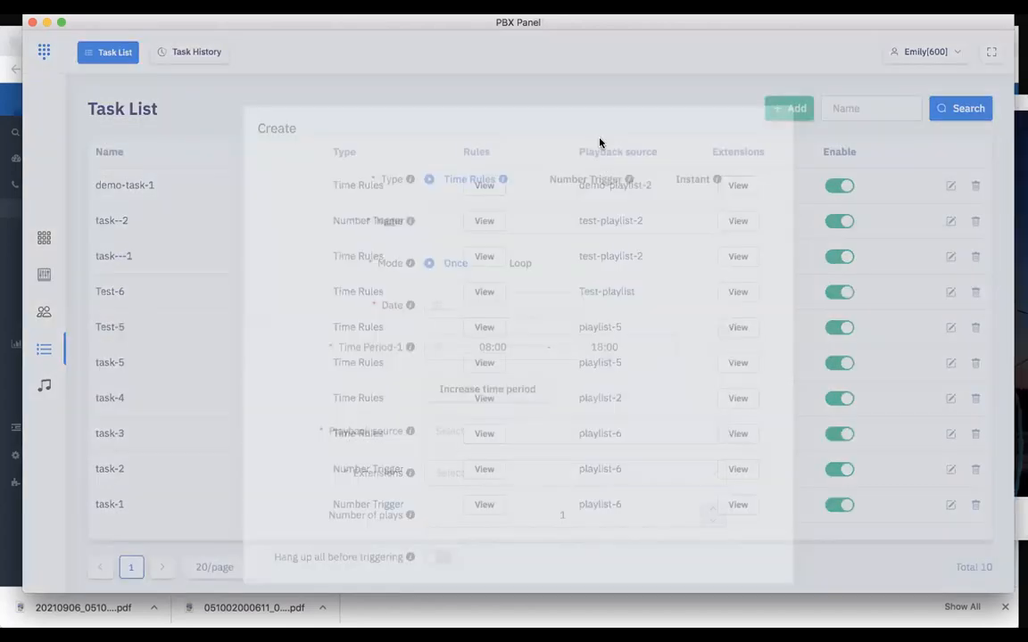
click(534, 189)
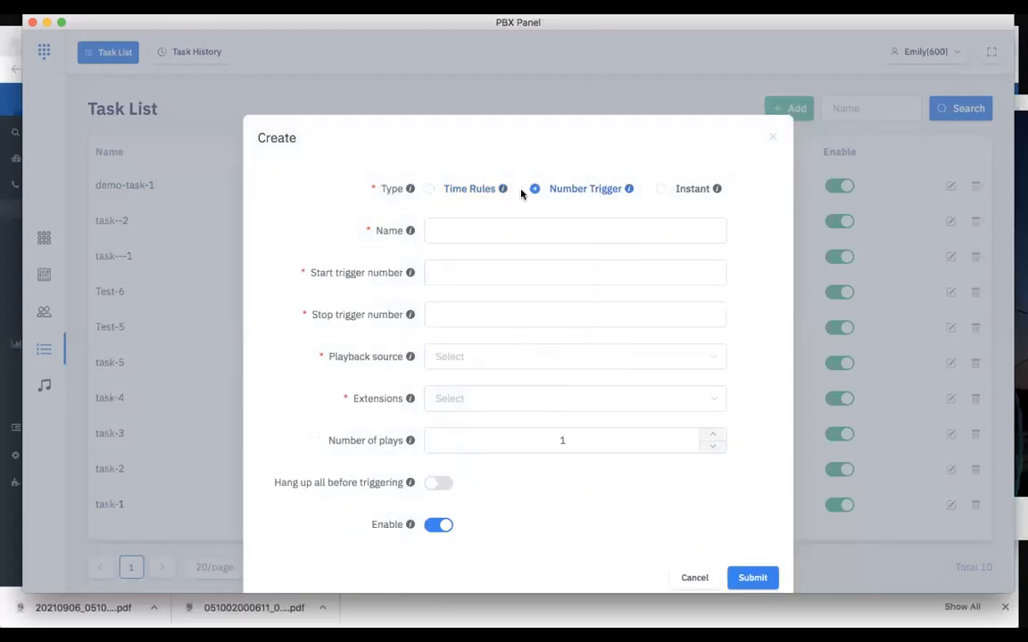
click(441, 200)
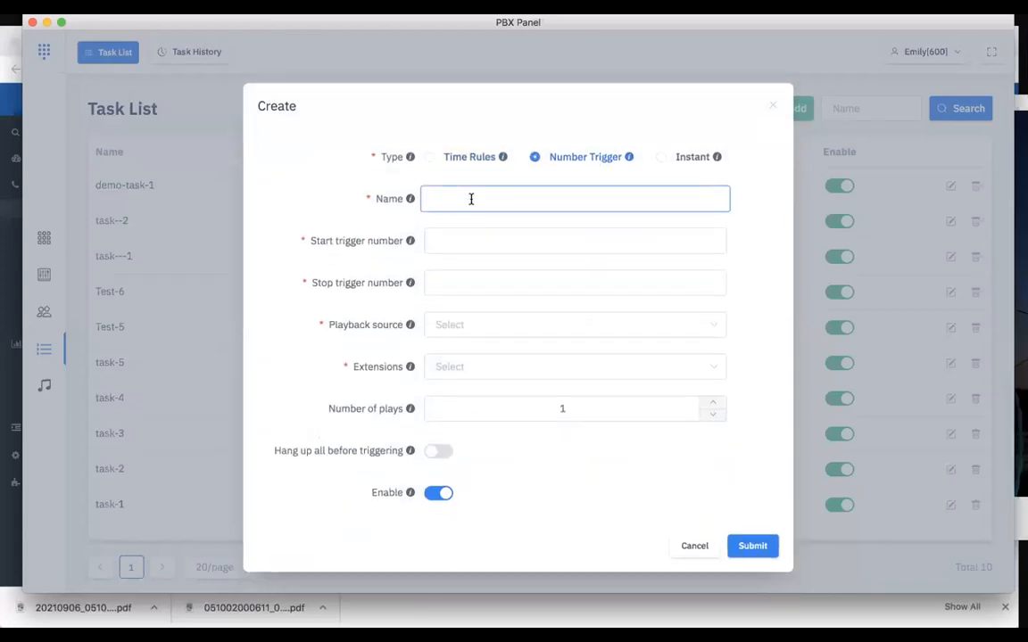
text(demo-task-2)
Set the start trigger number of demo-task-2 to 123456
click(483, 234)
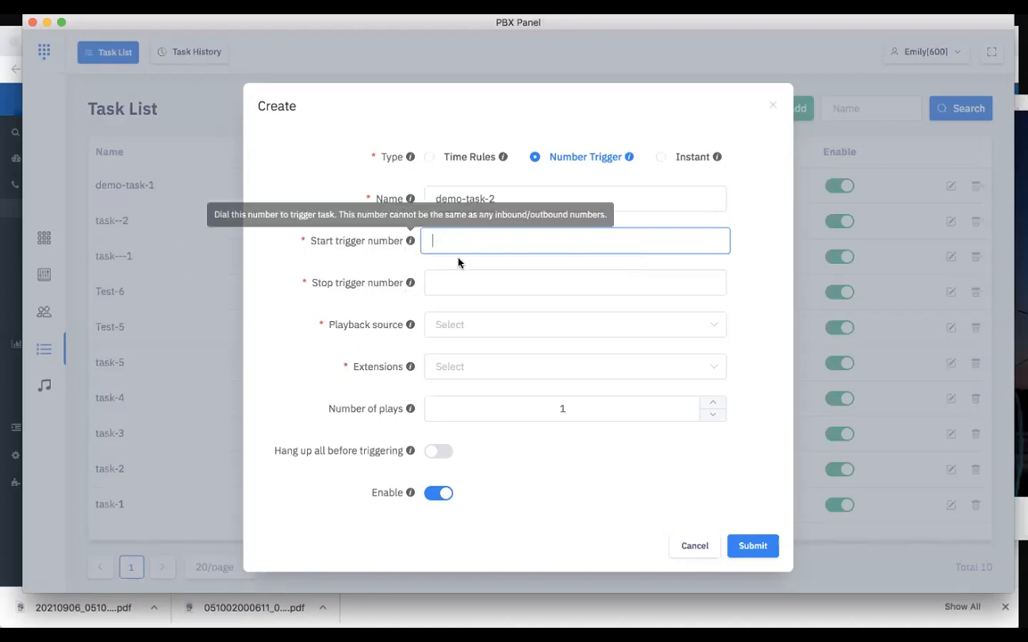
text(123456)
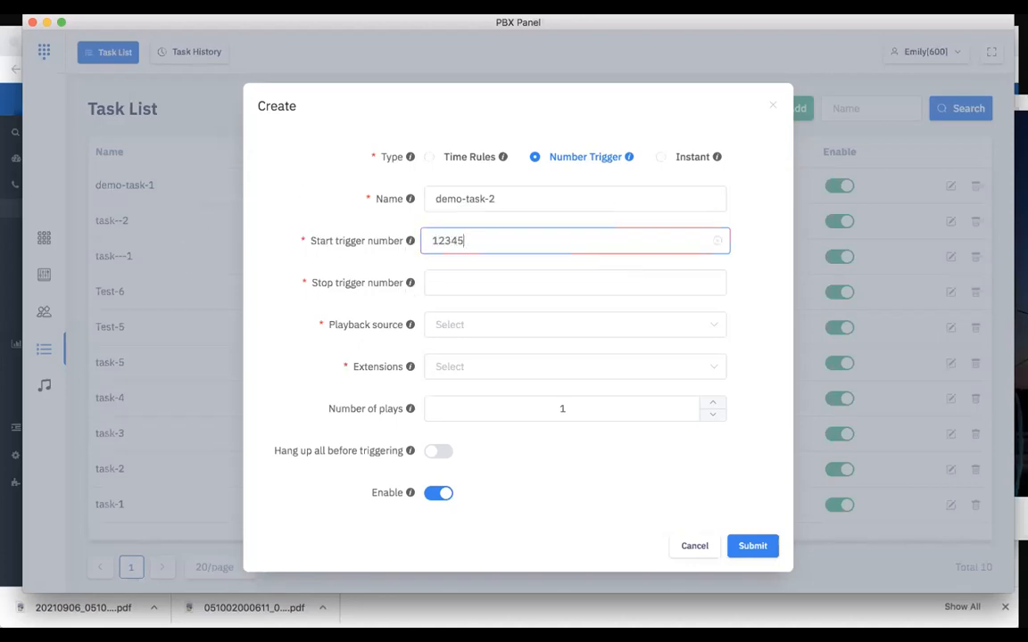
click(497, 276)
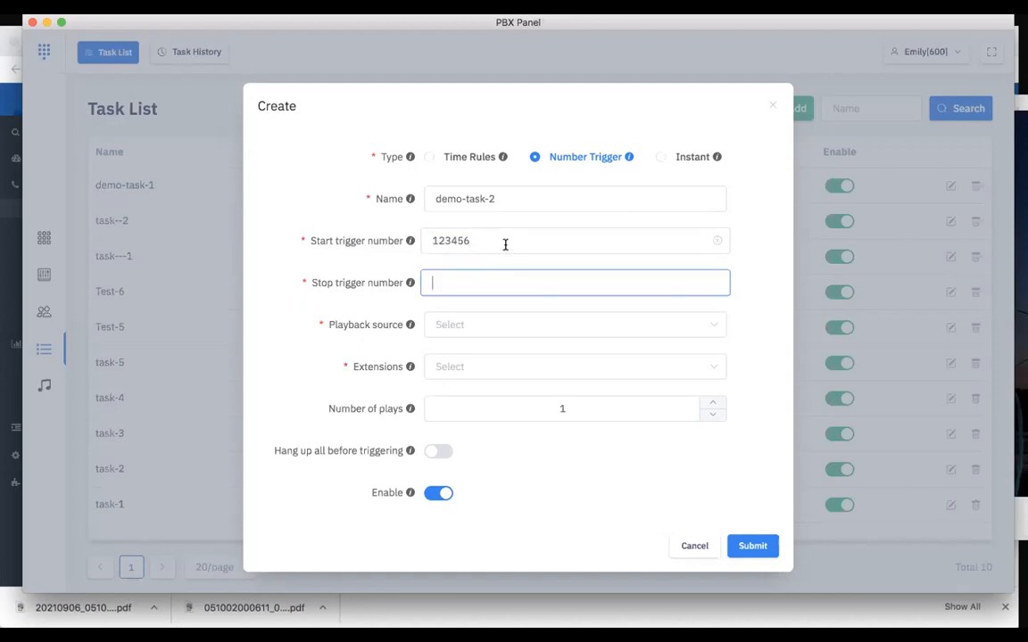
scroll(487, 268, down, 1)
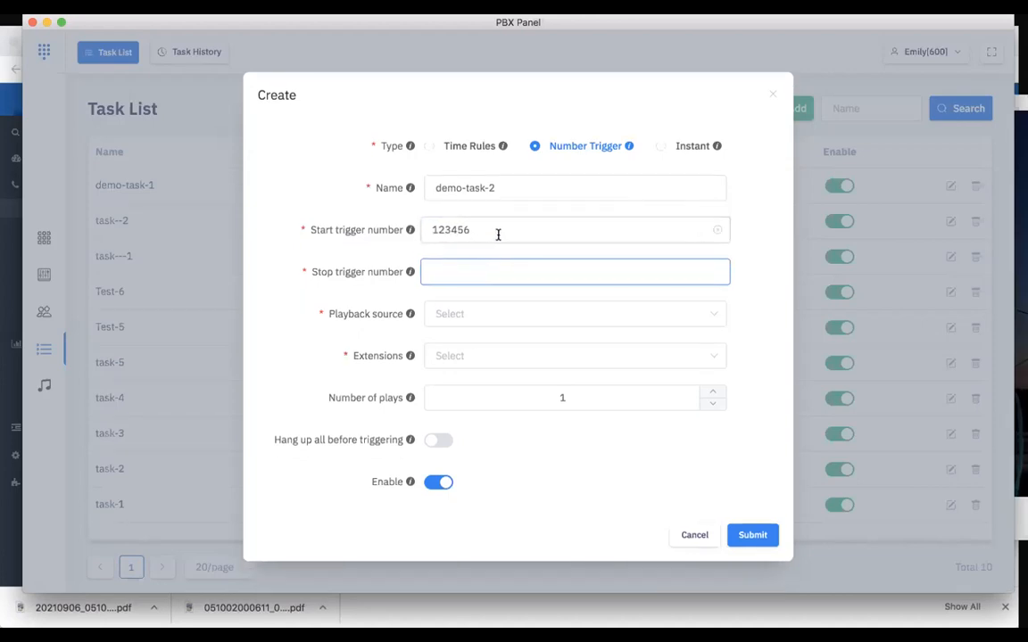
Try 1234567 and 1234568 as the start trigger number
click(500, 228)
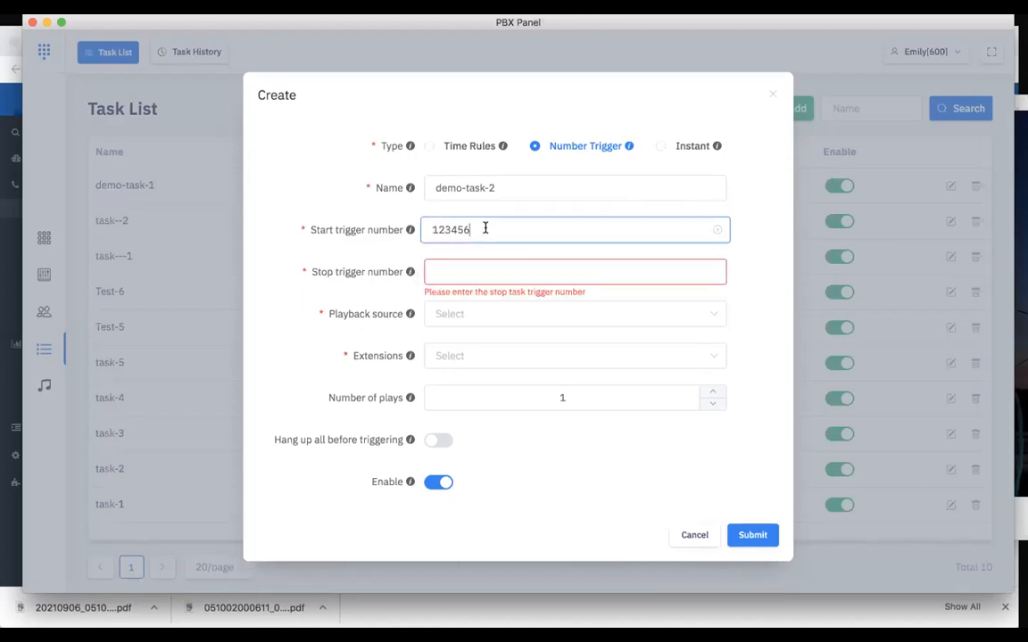
text(7)
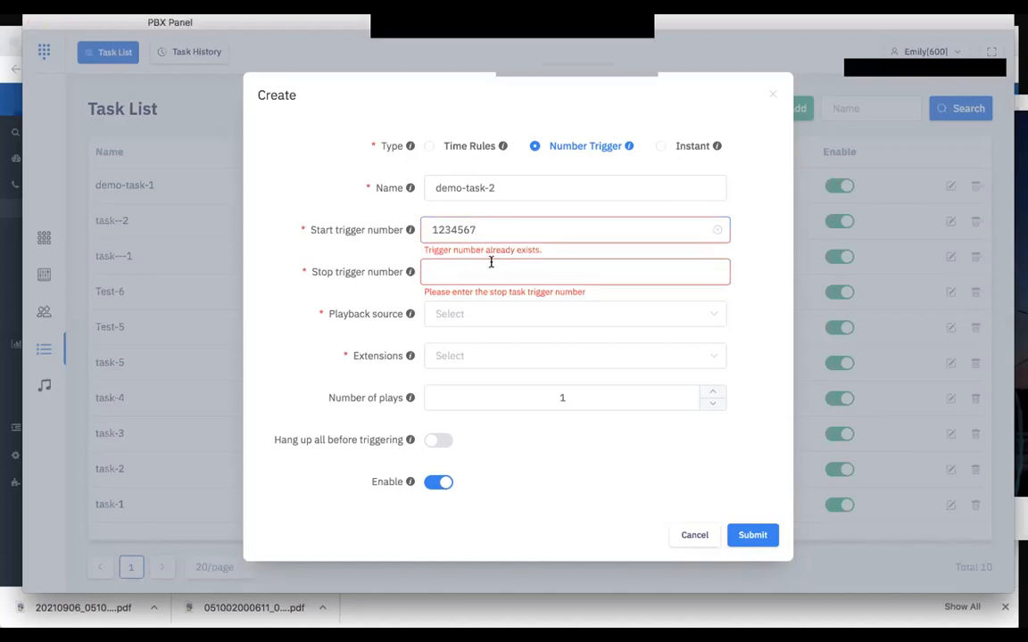
key(BackSpace)
text(8)
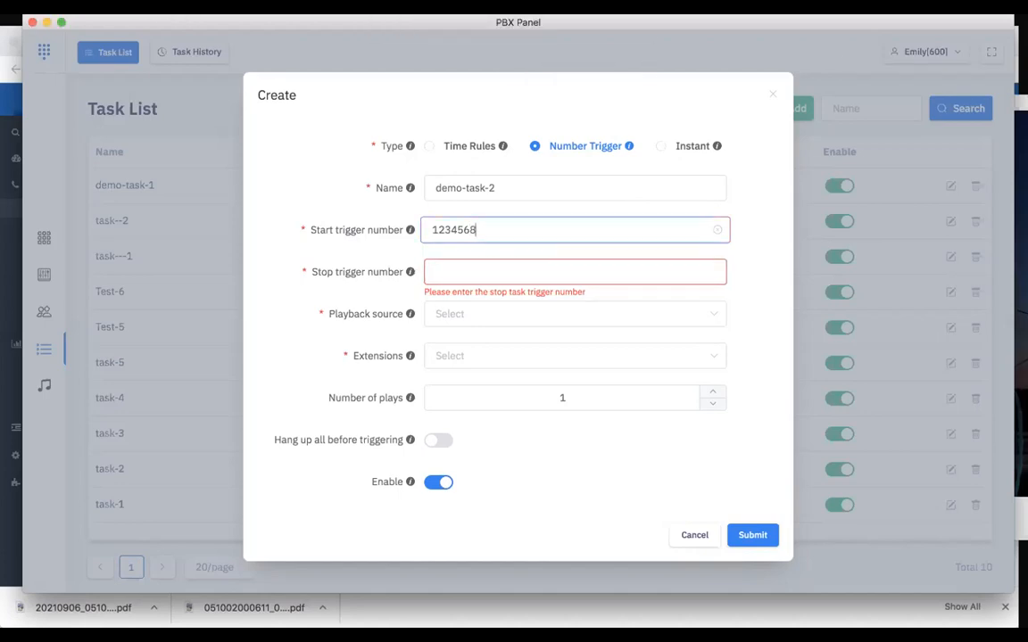
key(BackSpace)
Set the stop trigger number of demo-task-2 to 123450
click(468, 266)
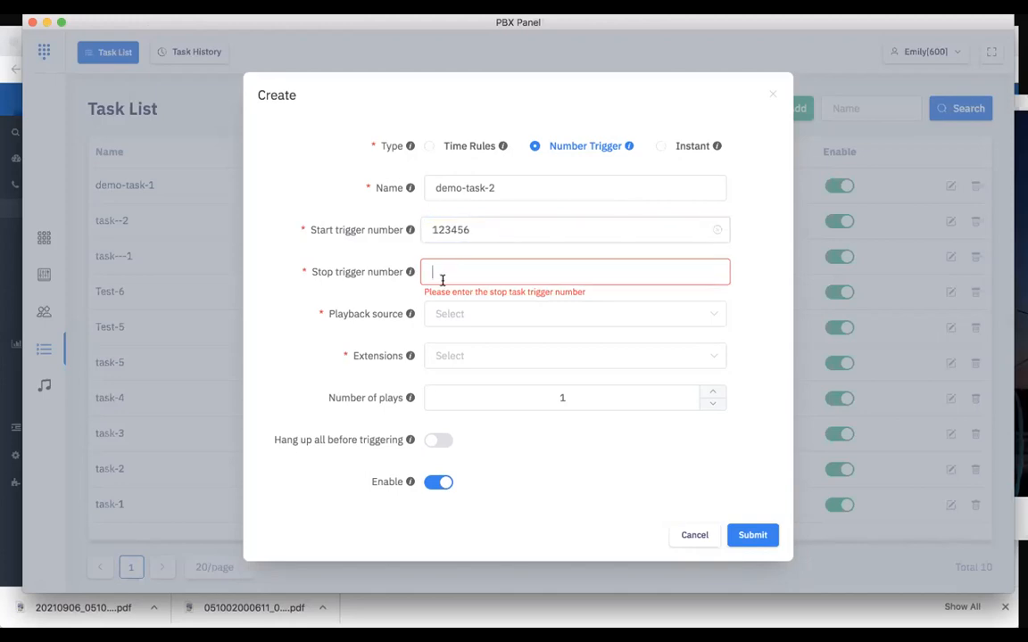
text(12345)
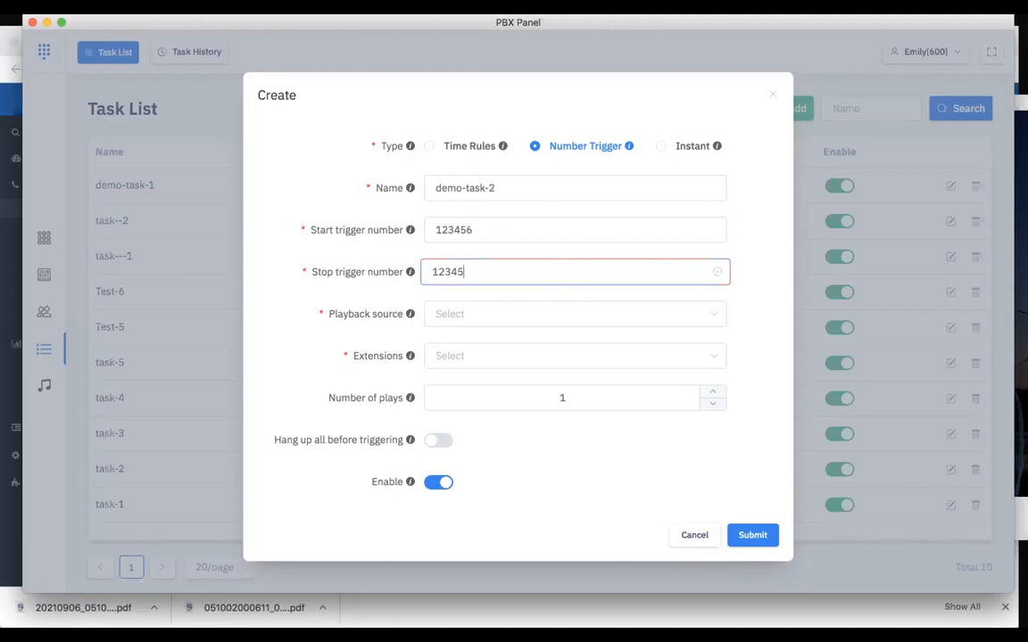
text(0)
click(371, 270)
scroll(470, 384, down, 1)
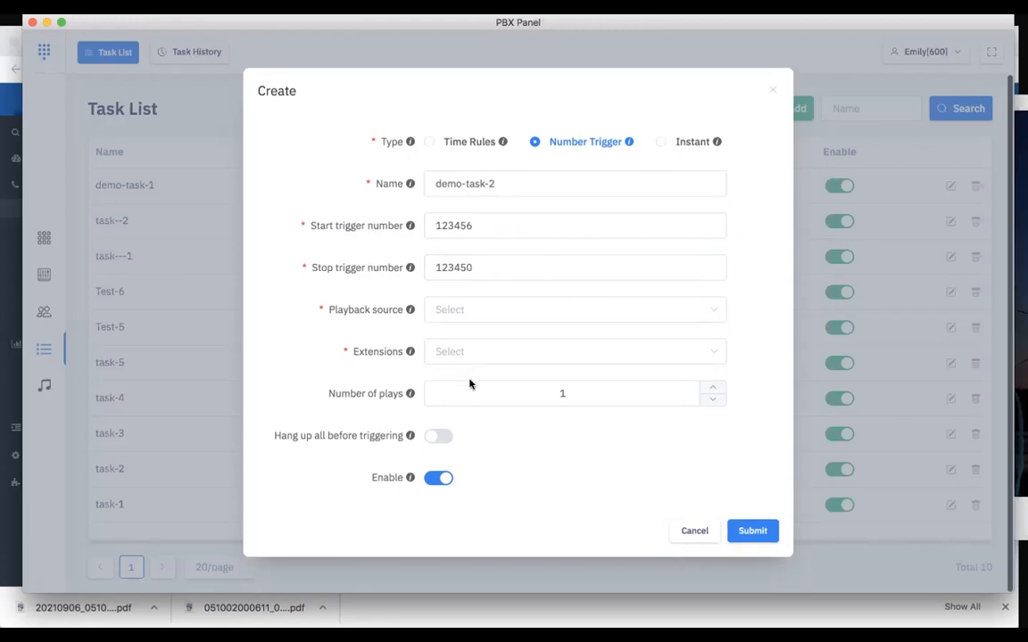
Set demo-playlist-2 as the playback source of demo-task-2 and horn Speaker[124] as its only extension
click(521, 313)
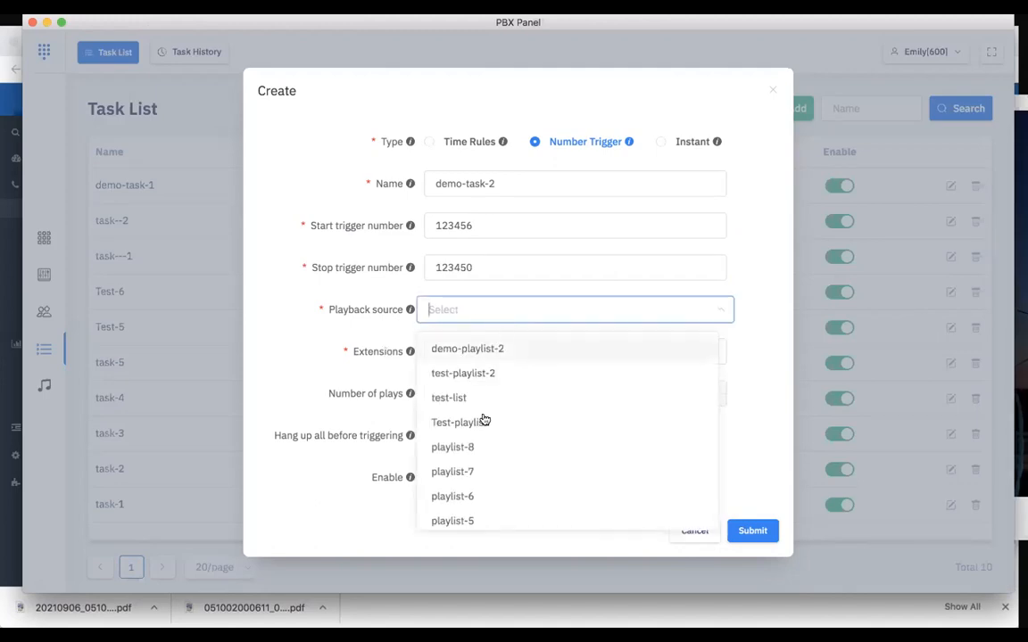
click(535, 346)
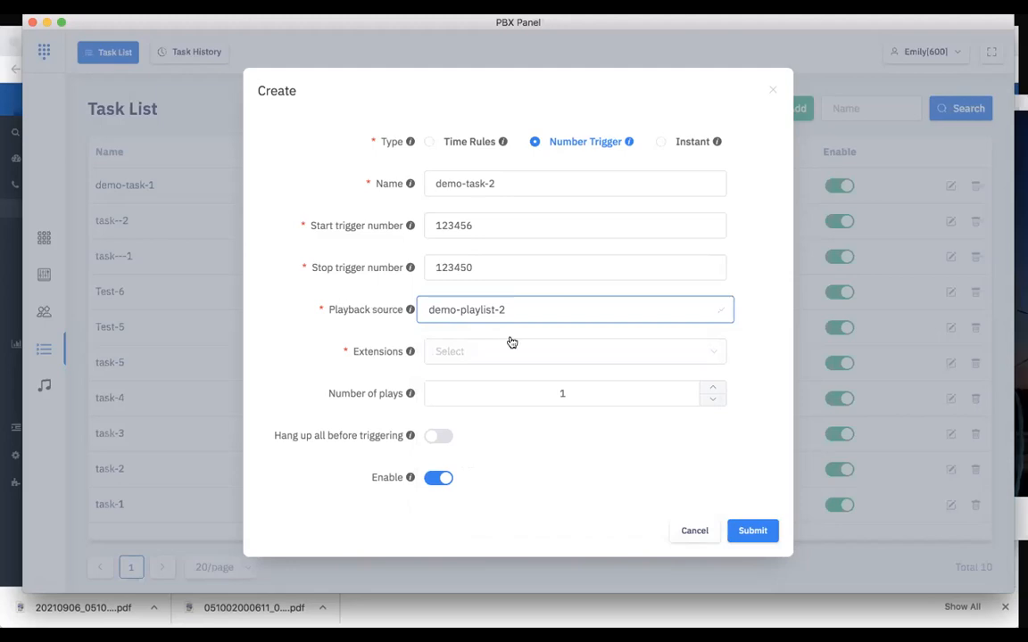
click(539, 353)
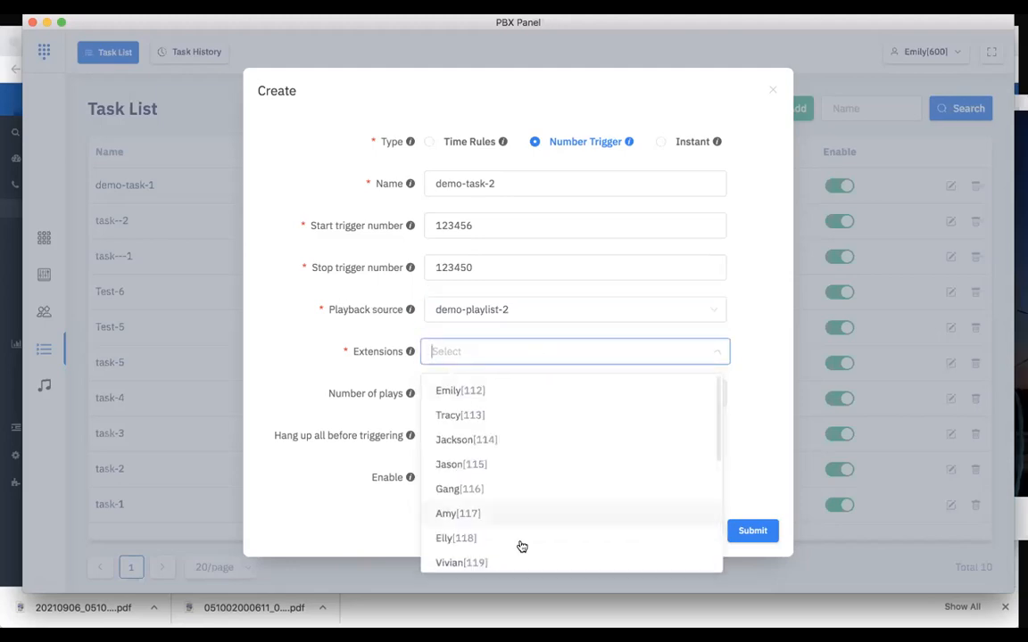
scroll(521, 544, down, 5)
click(546, 432)
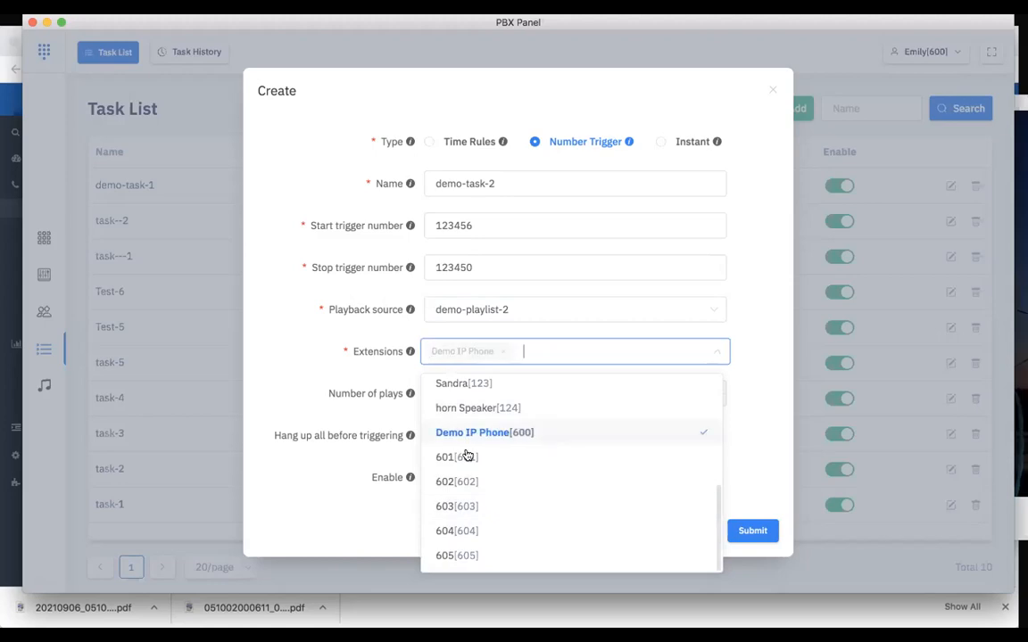
click(543, 436)
click(521, 406)
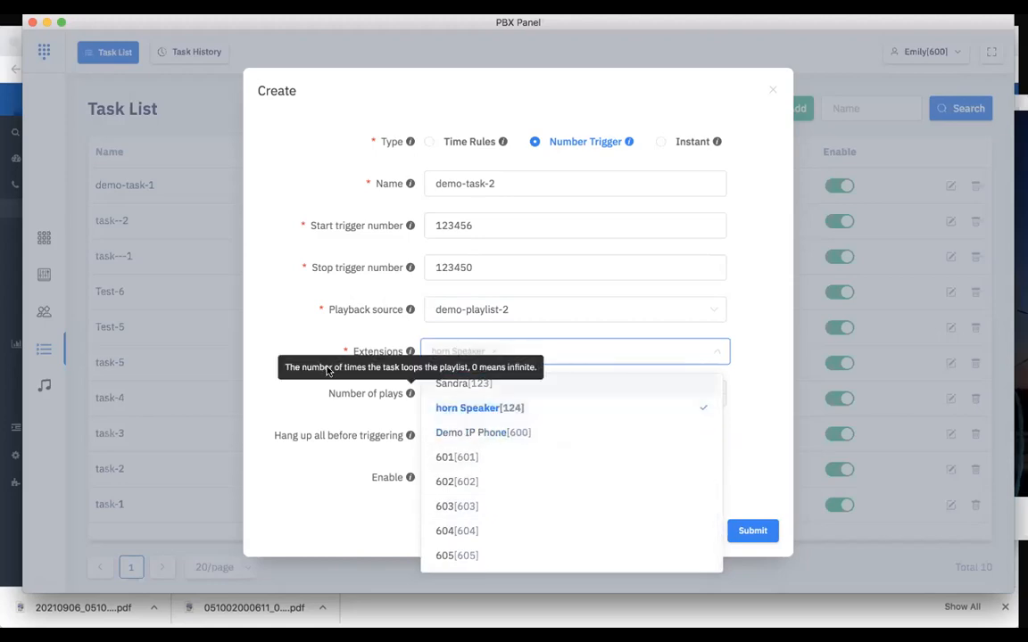
click(308, 322)
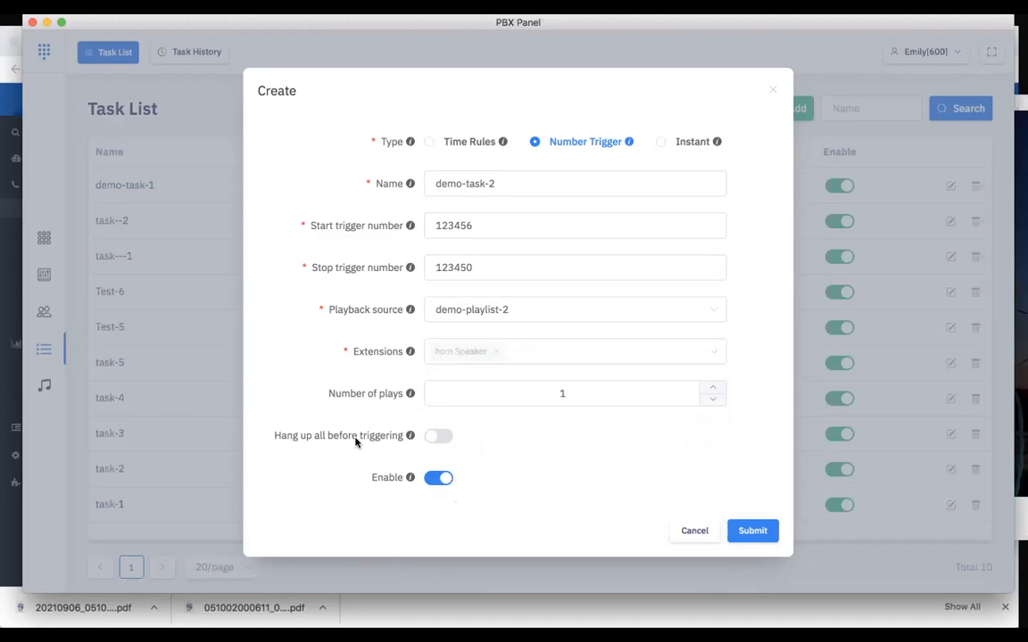
Turn on hanging up all calls before triggering for demo-task-2 and submit the task
click(436, 435)
scroll(715, 385, up, 3)
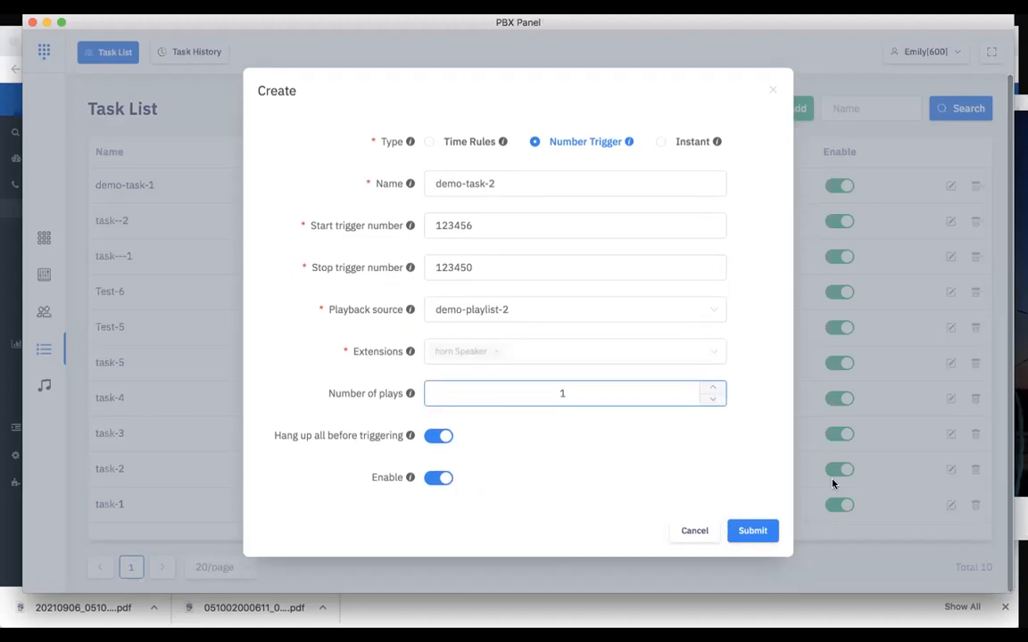
click(754, 530)
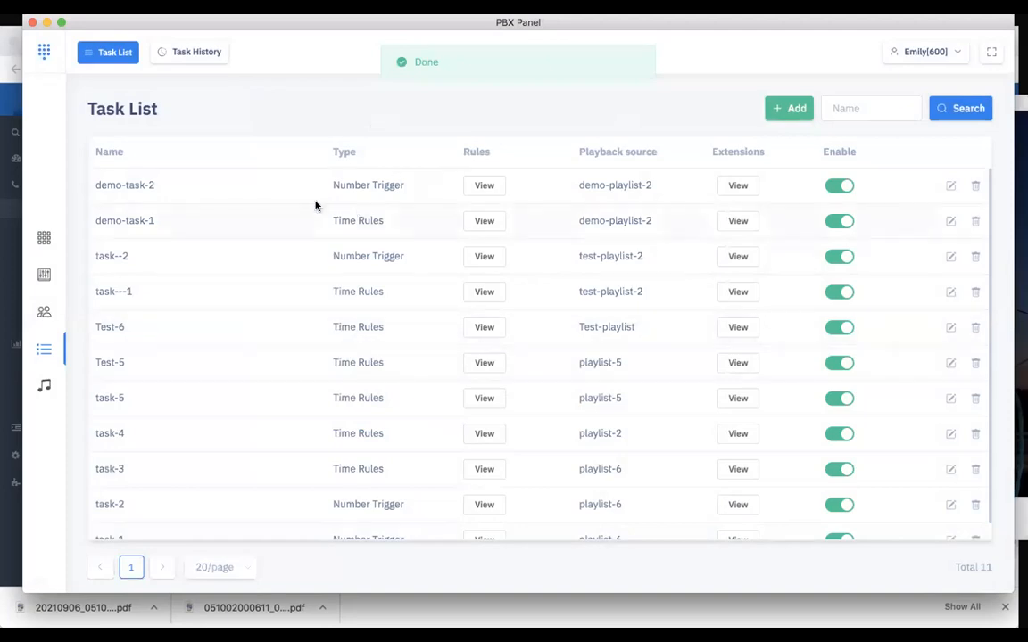
Open the console and look through the trigger task list
click(43, 275)
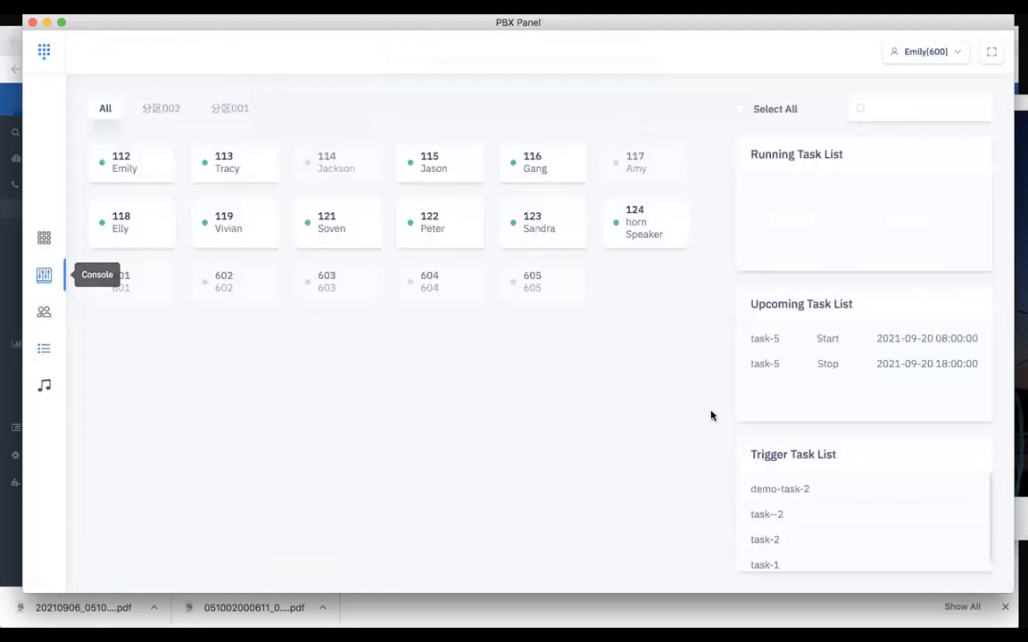
scroll(793, 542, down, 1)
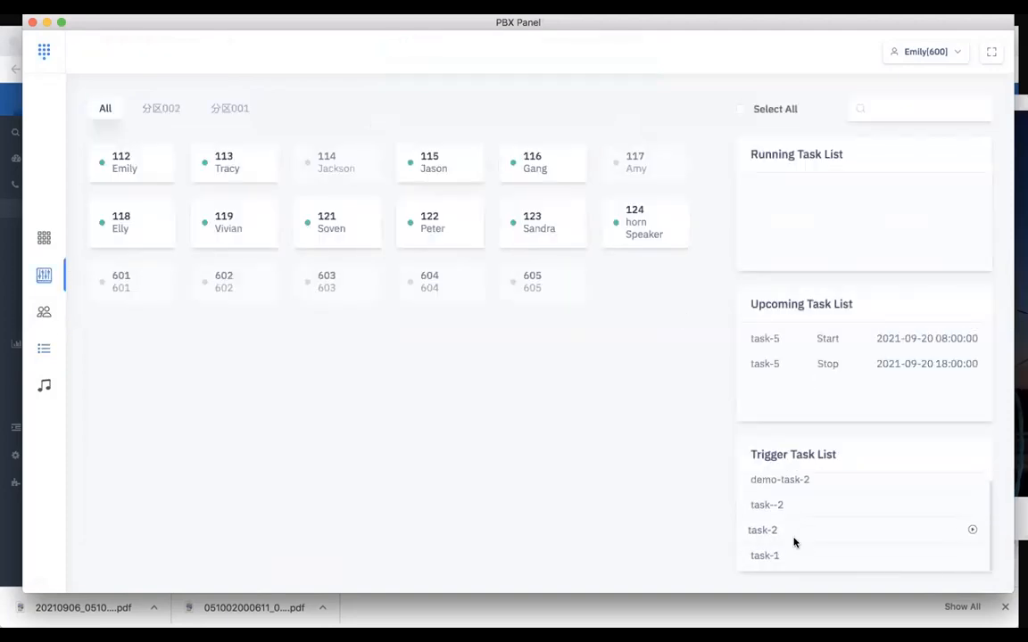
scroll(777, 514, up, 1)
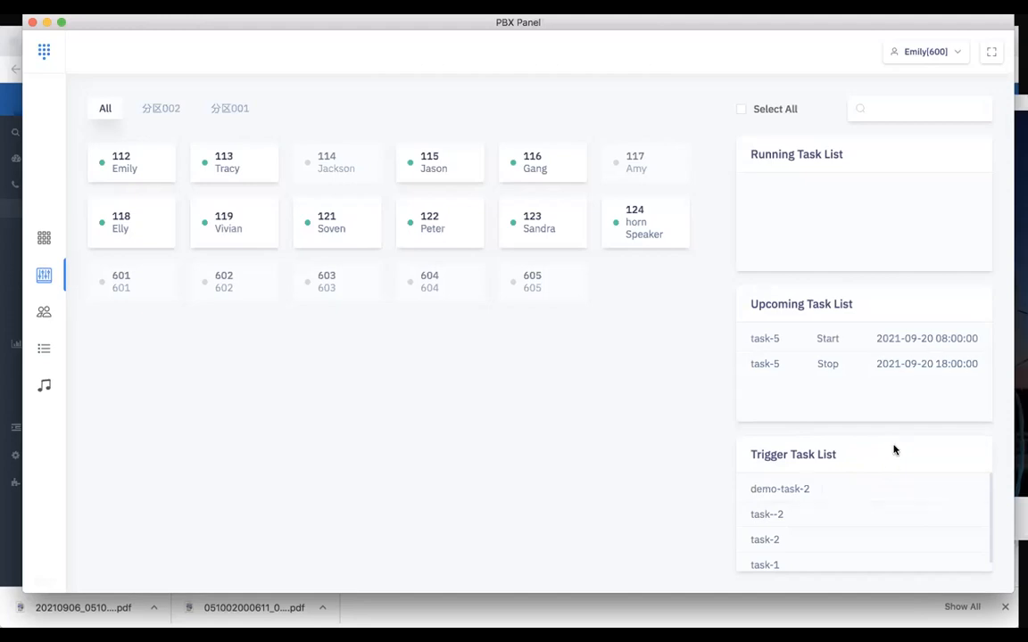
Switch to Photo Booth and place its window so the console's task lists and the horn speaker extension stay visible
key(ctrl+Up)
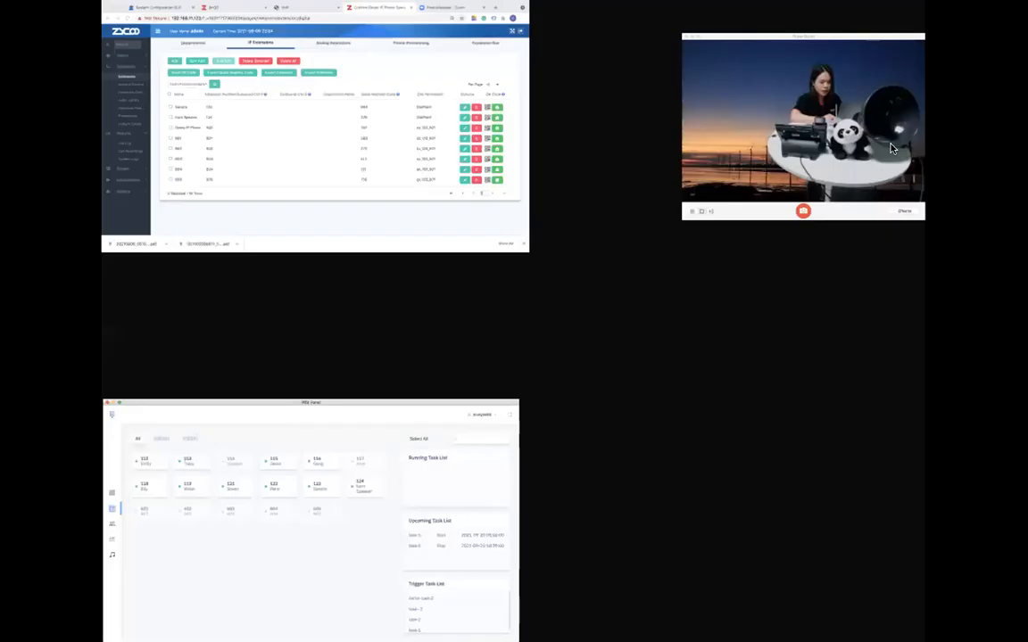
click(749, 169)
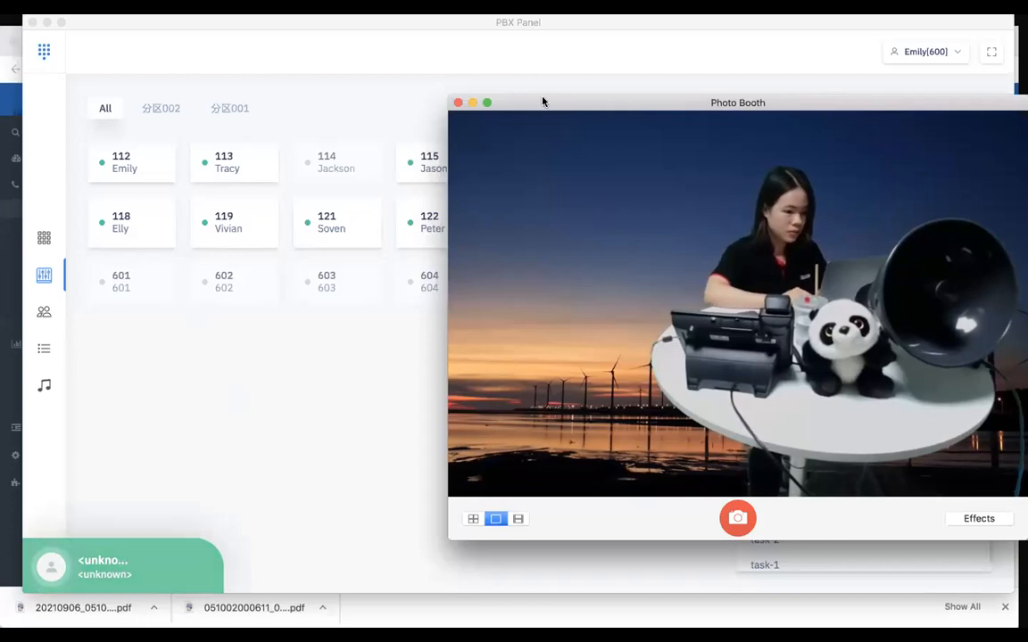
drag(542, 105, 141, 87)
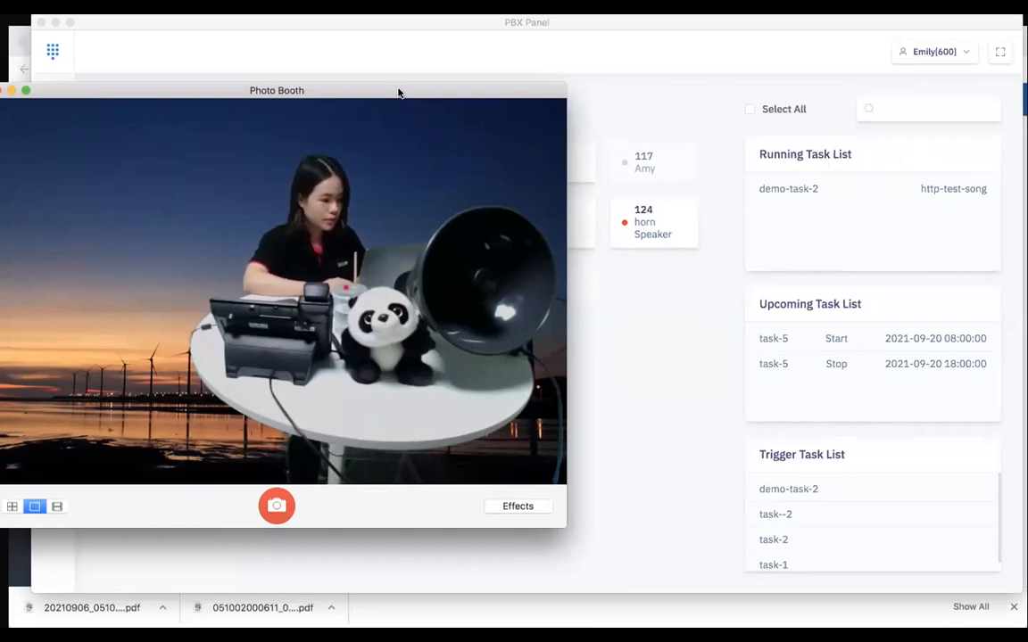
drag(399, 92, 443, 109)
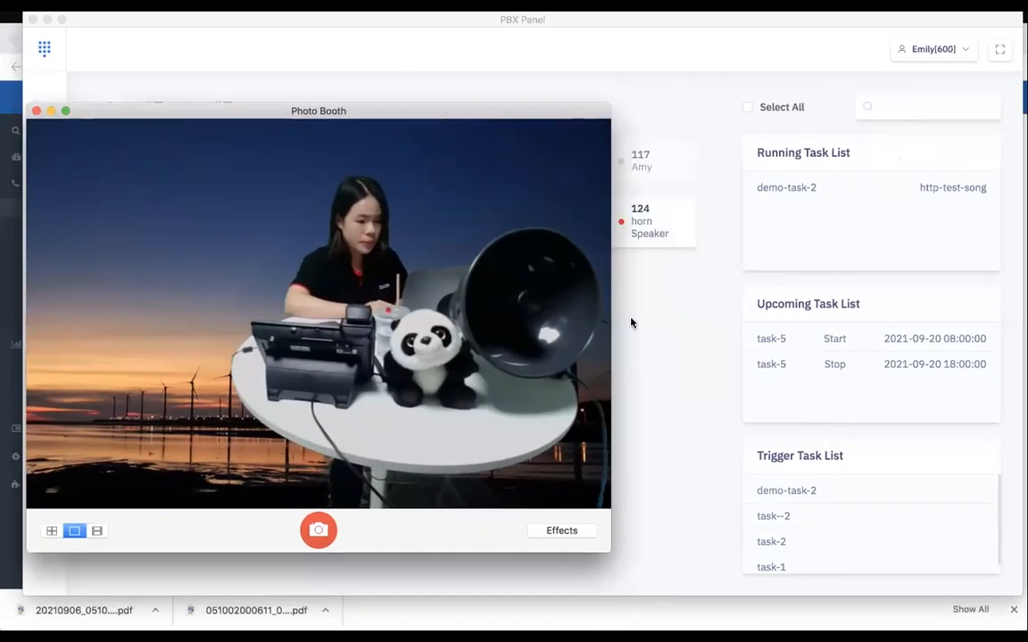
Return to the PBX Panel console and stop the running demo-task-2
click(659, 356)
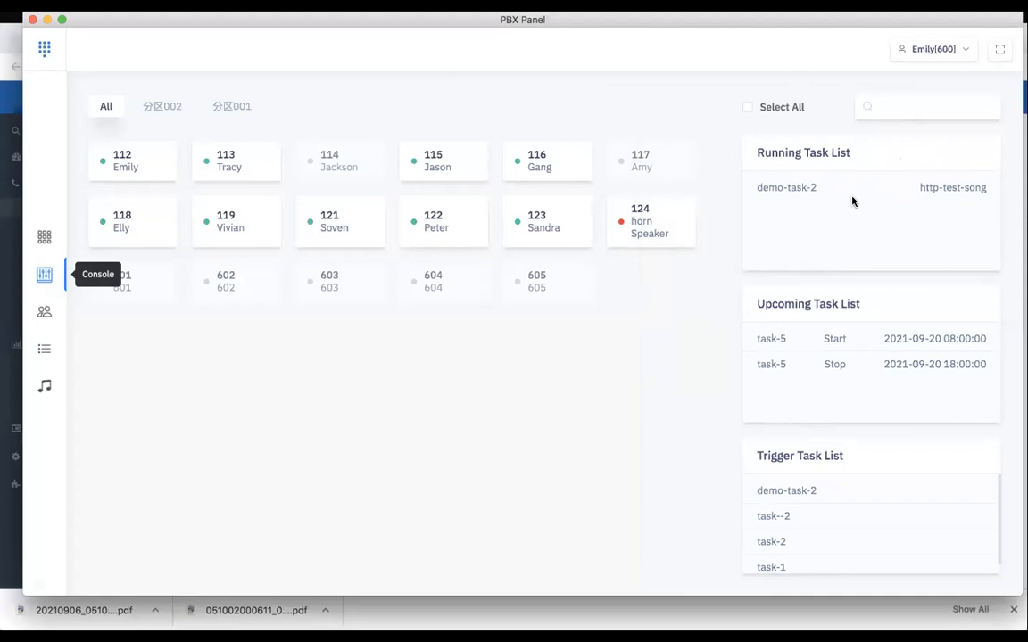
mouse_move(873, 195)
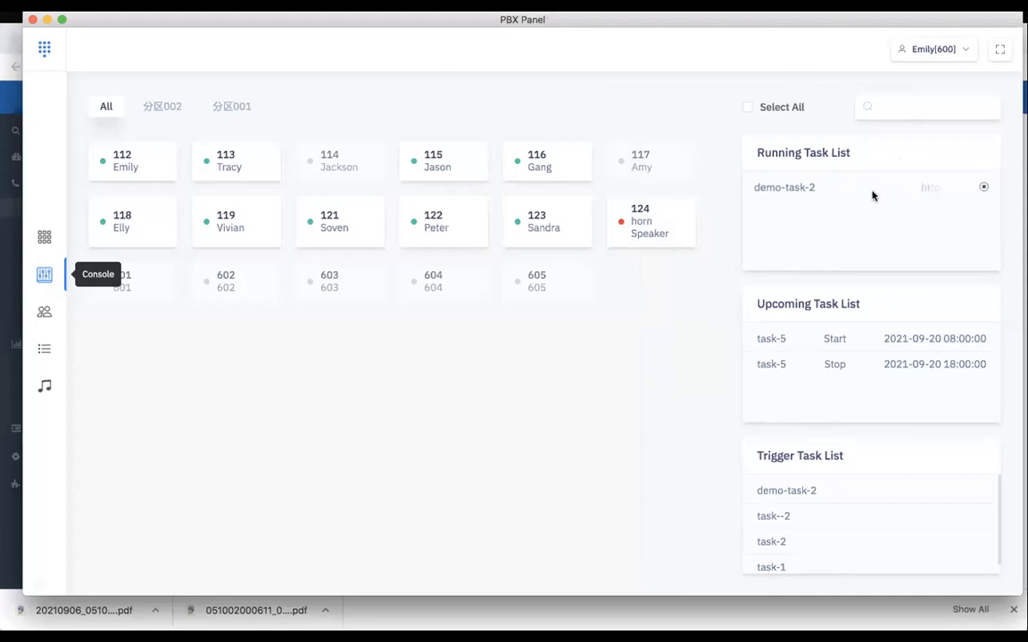
click(984, 190)
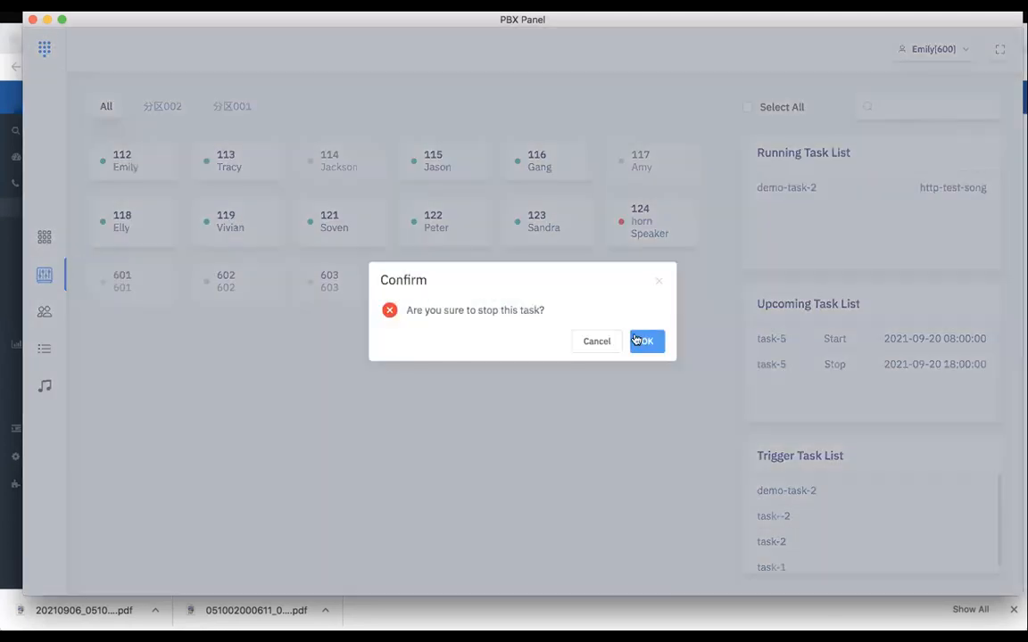
click(649, 343)
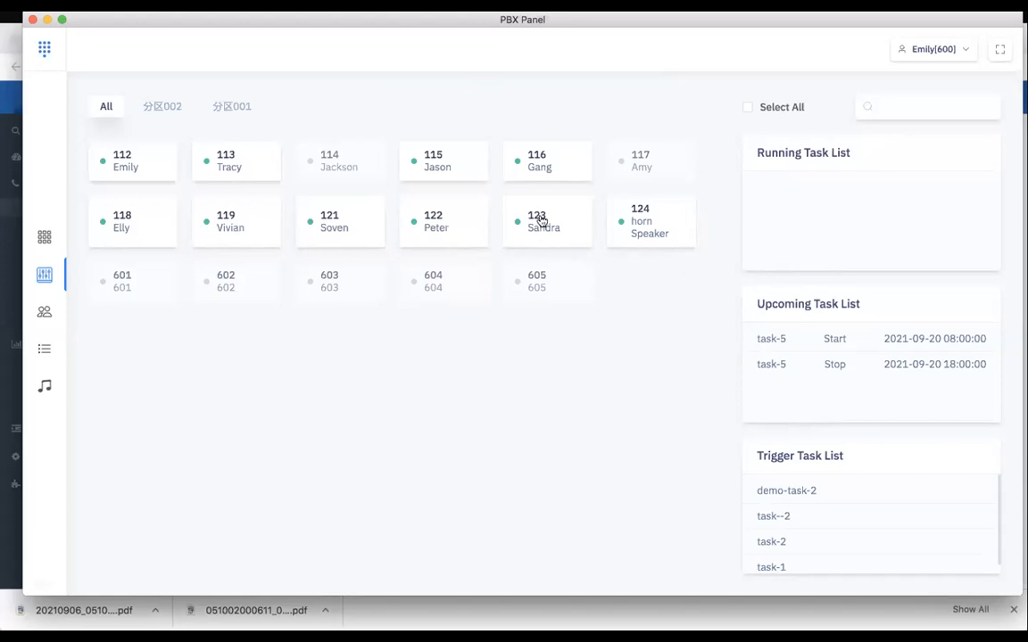
Start a new Instant task named demo-task-3 with demo-playlist-2 as its playback source
click(57, 356)
click(800, 118)
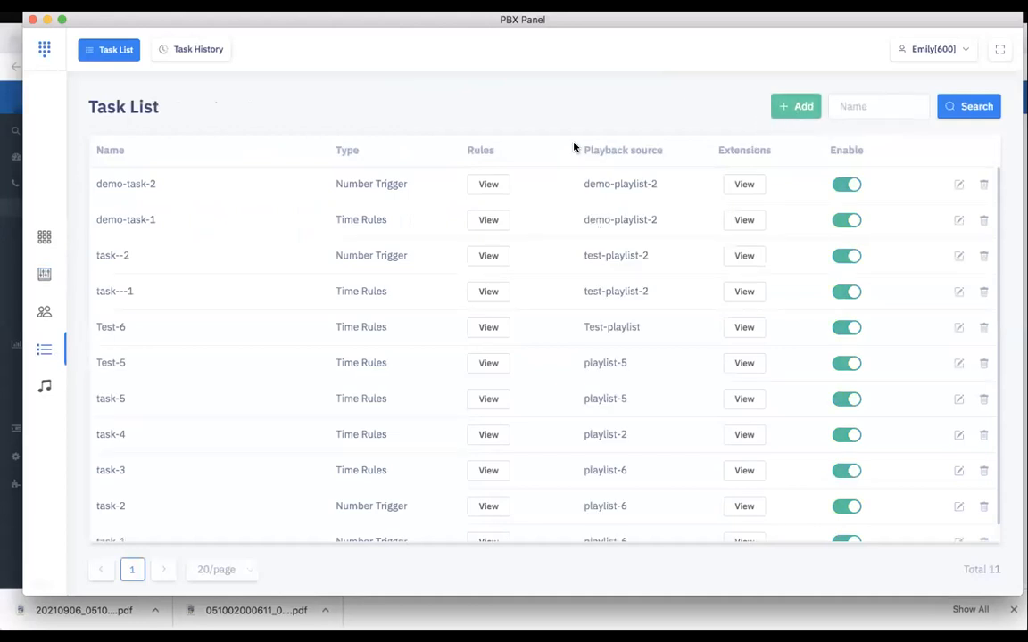
click(704, 192)
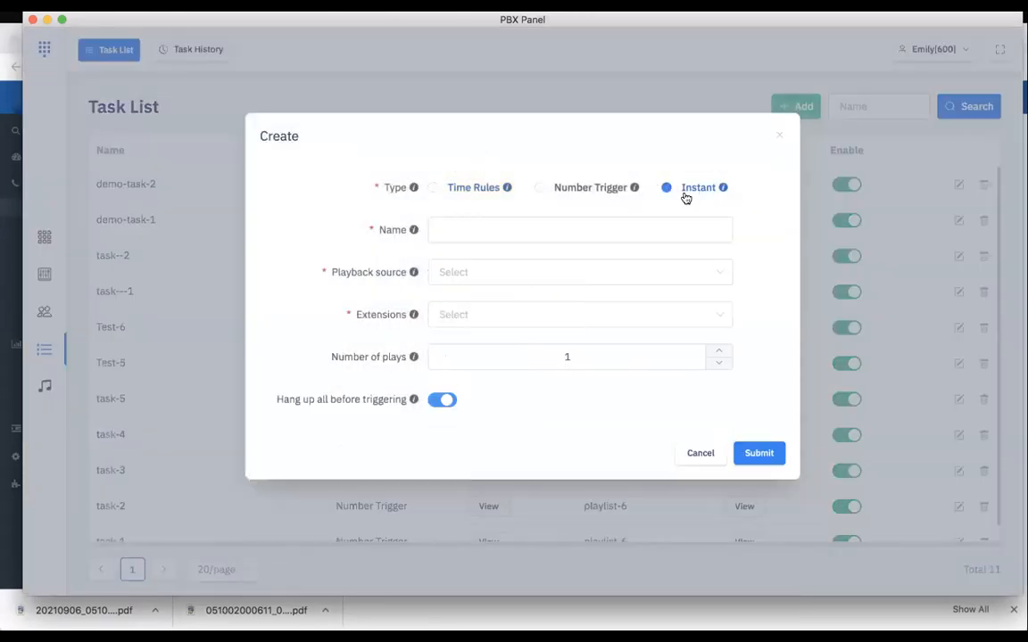
click(490, 224)
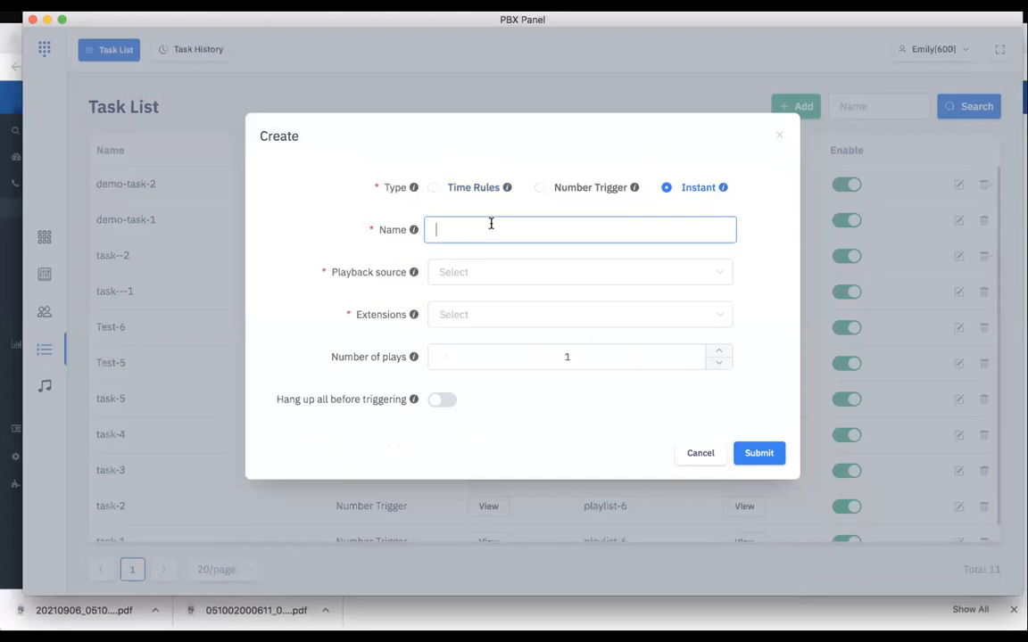
text(demo-task-3)
click(473, 280)
click(475, 314)
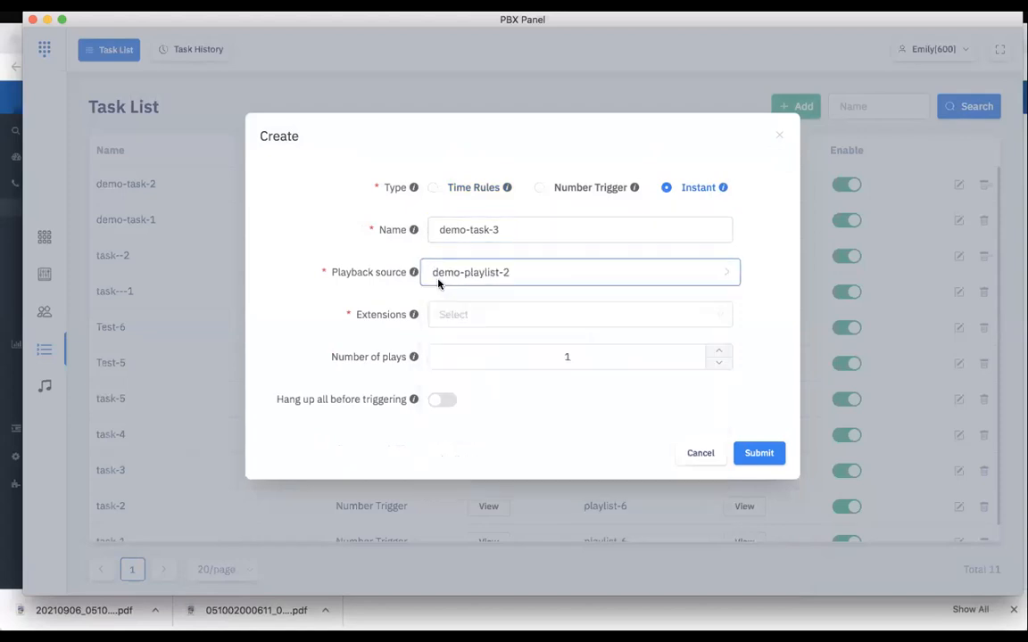
Assign horn Speaker[124] to demo-task-3, turn on hanging up all calls before triggering, and submit the task
click(484, 313)
scroll(493, 490, down, 3)
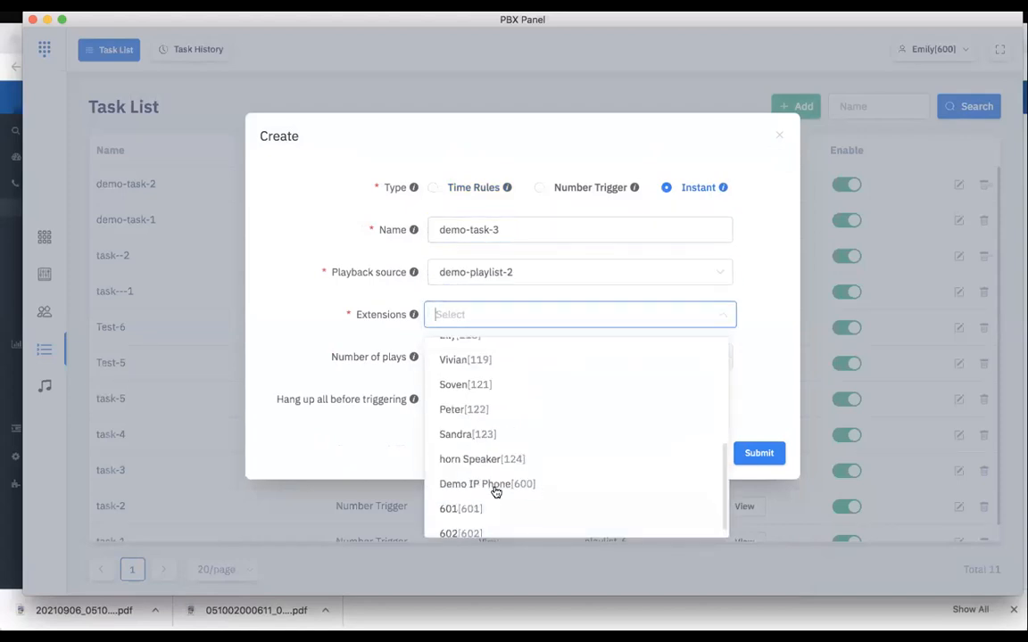
scroll(495, 491, down, 1)
click(491, 413)
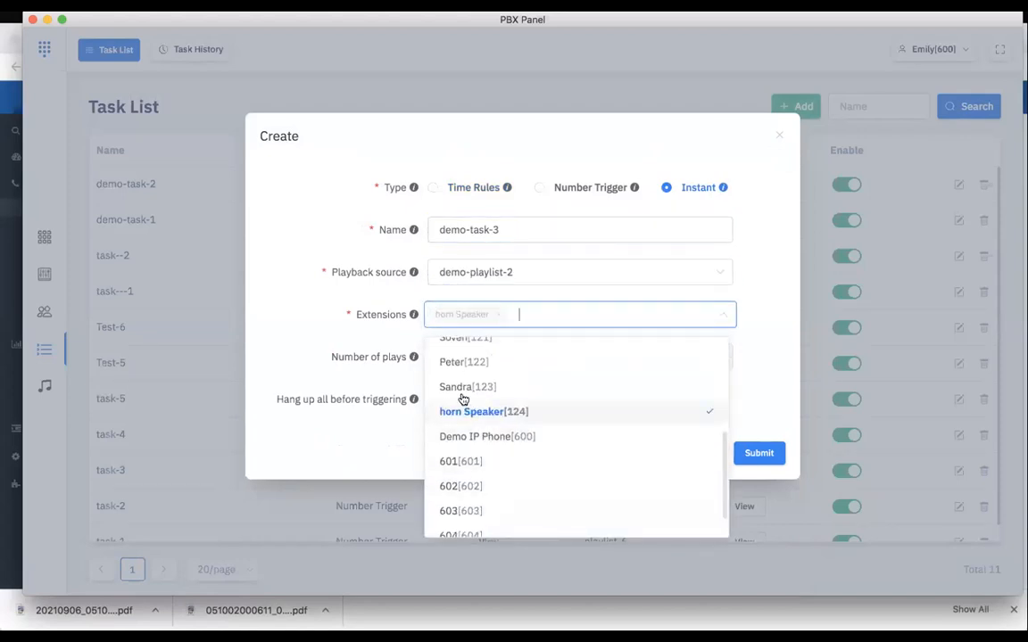
click(342, 338)
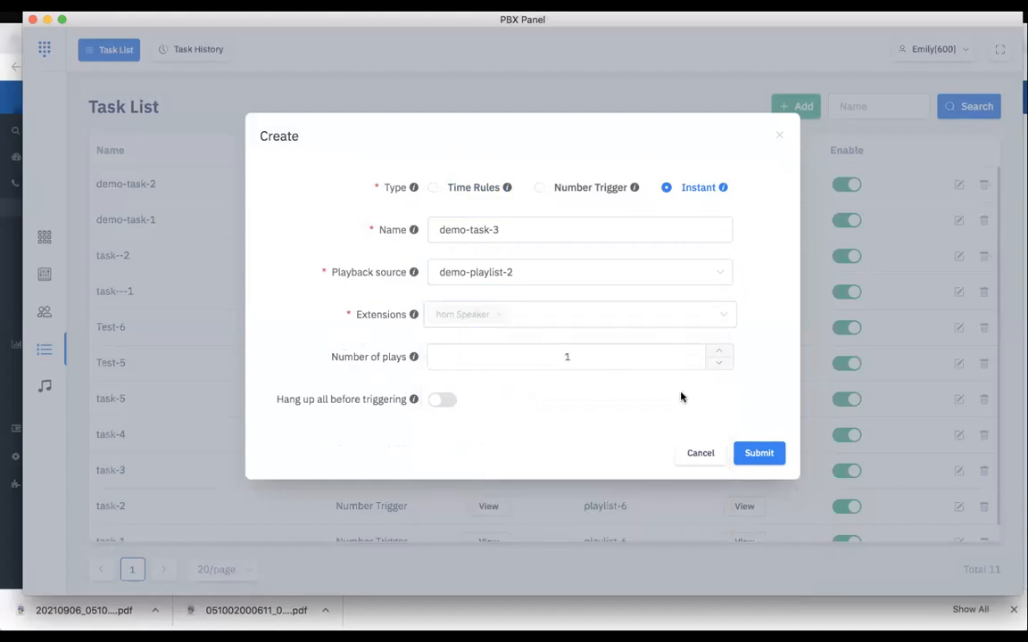
click(444, 399)
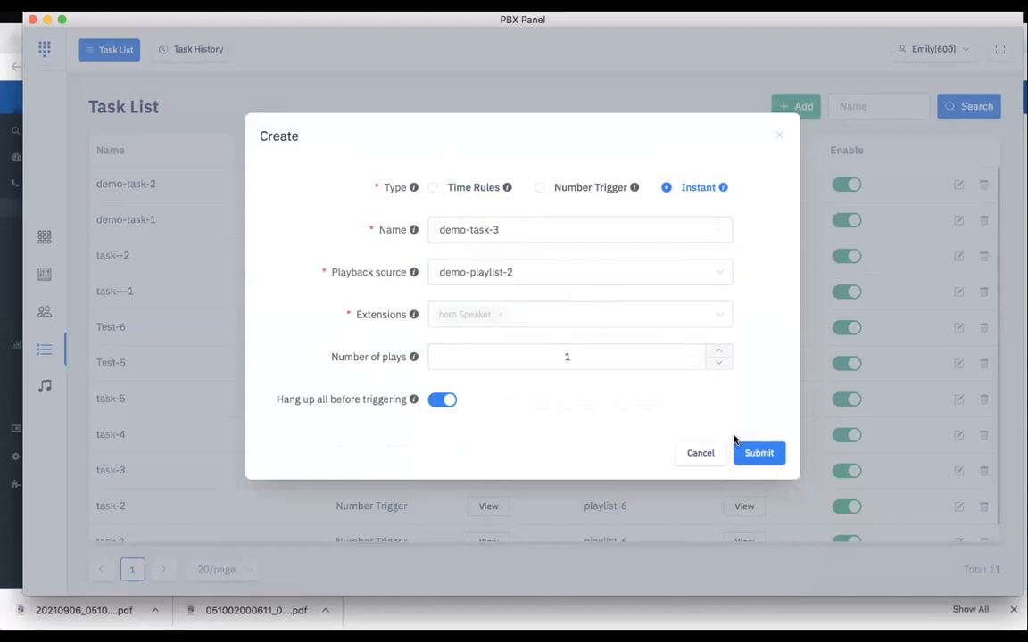
click(759, 449)
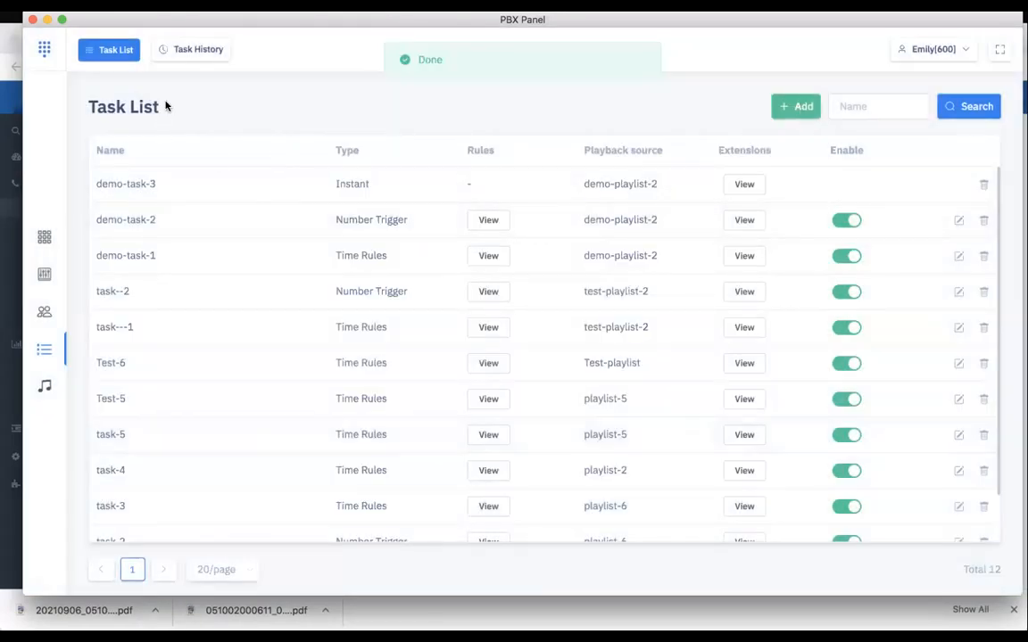
Stop the running demo-task-3 from the console
click(44, 274)
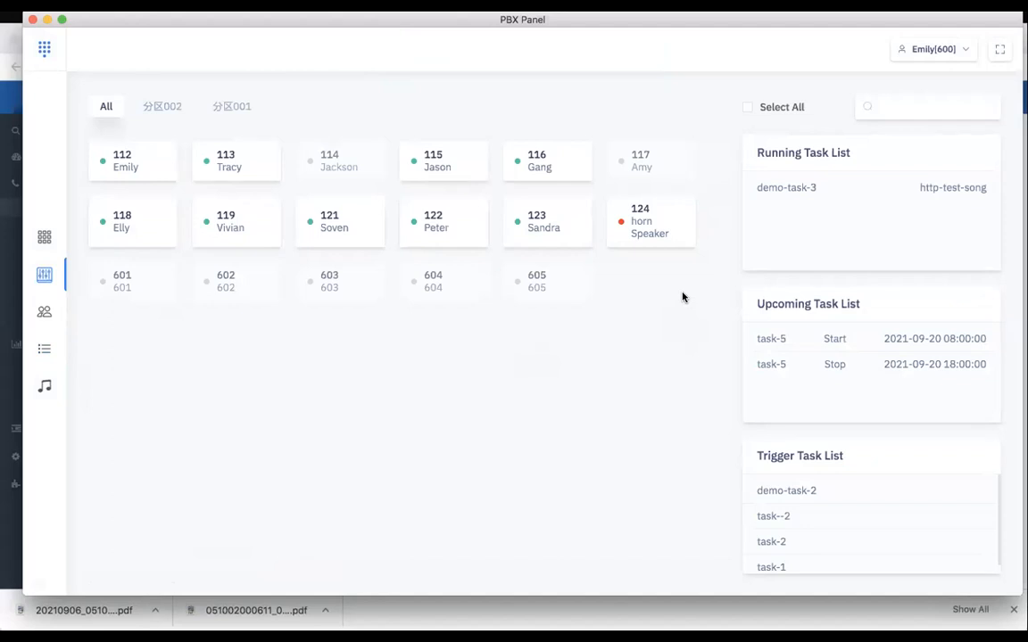
mouse_move(762, 190)
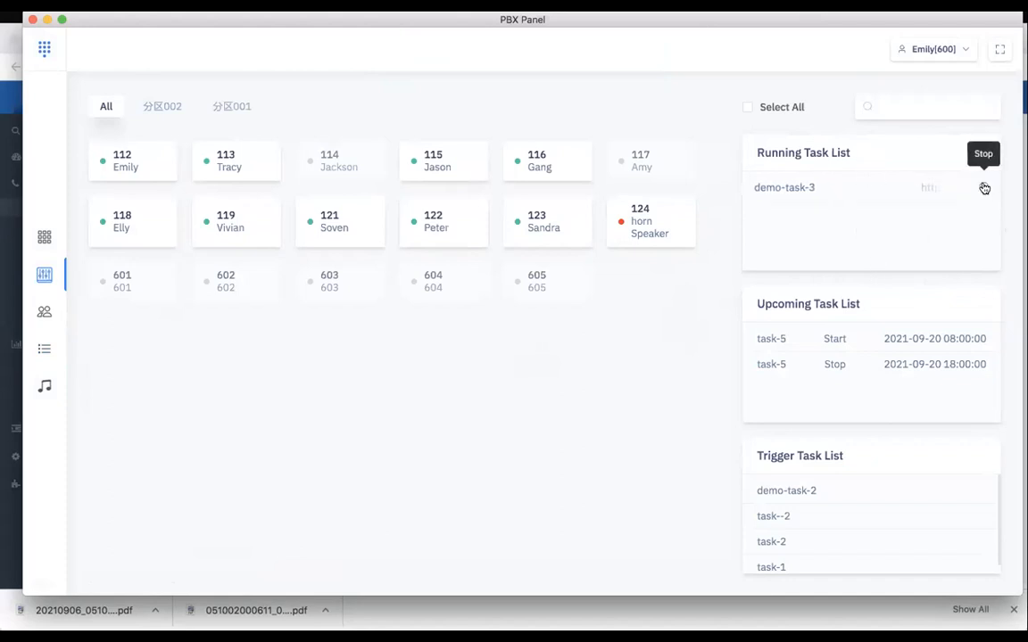
click(984, 188)
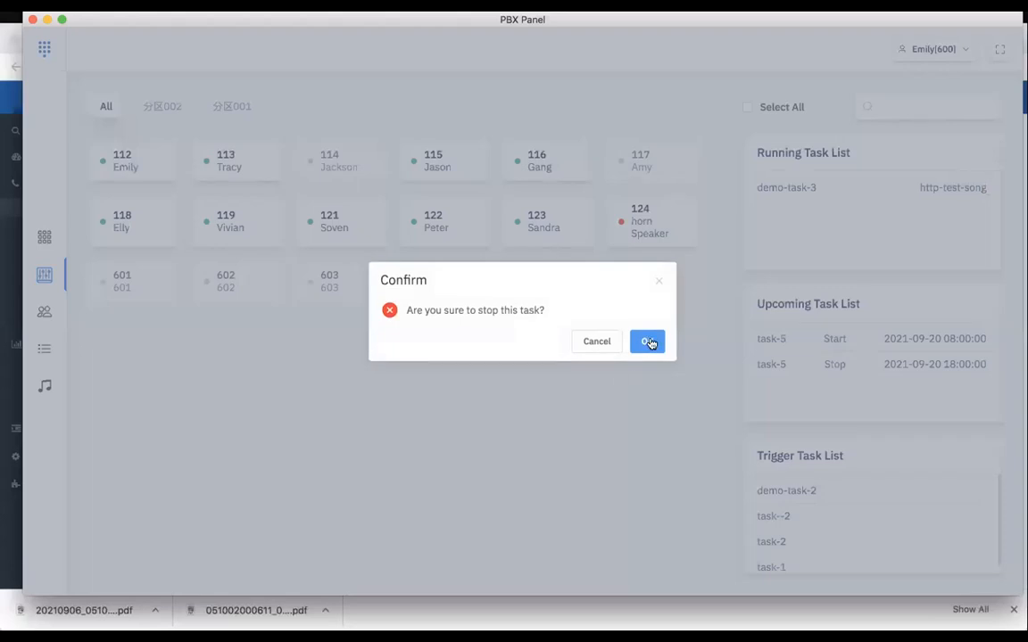
click(648, 342)
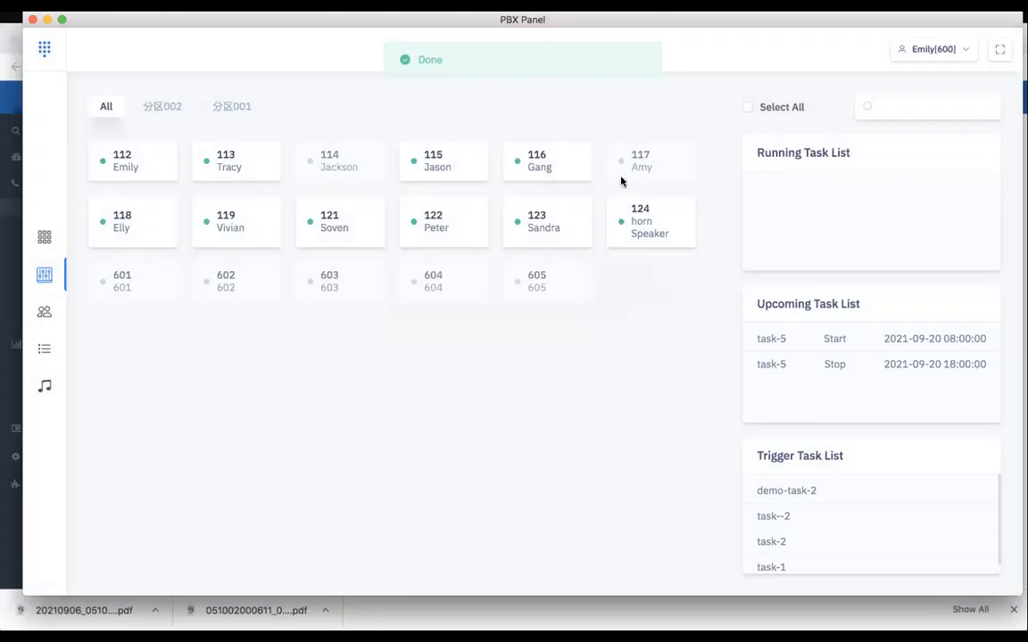
Check the entries of the trigger task list in the console
mouse_move(812, 525)
scroll(812, 526, down, 1)
scroll(812, 525, up, 1)
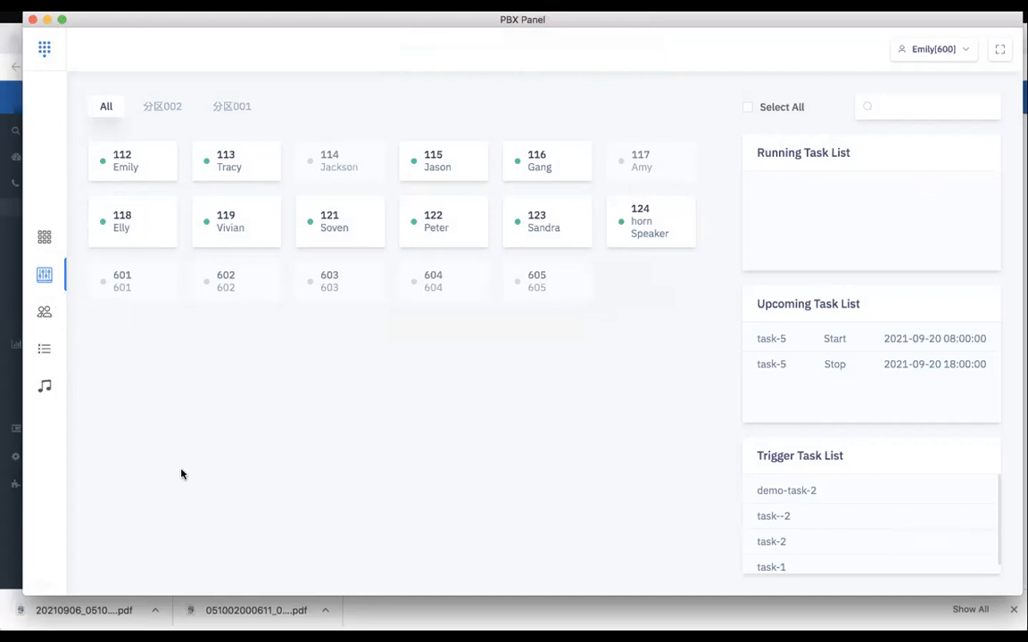
Open the task history and review the start and stop records of the executed tasks
click(44, 348)
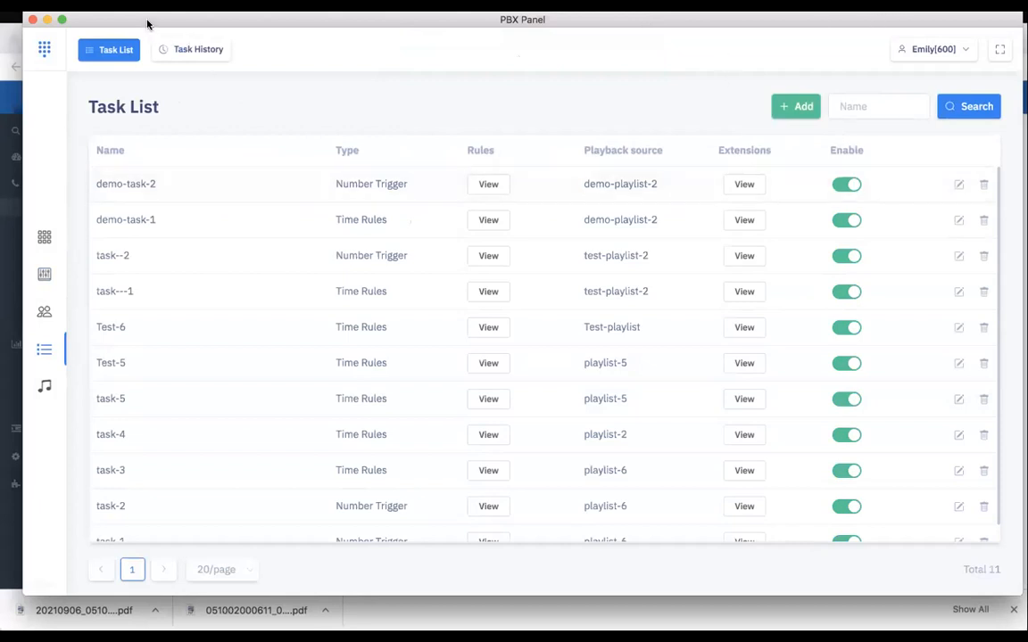
click(178, 51)
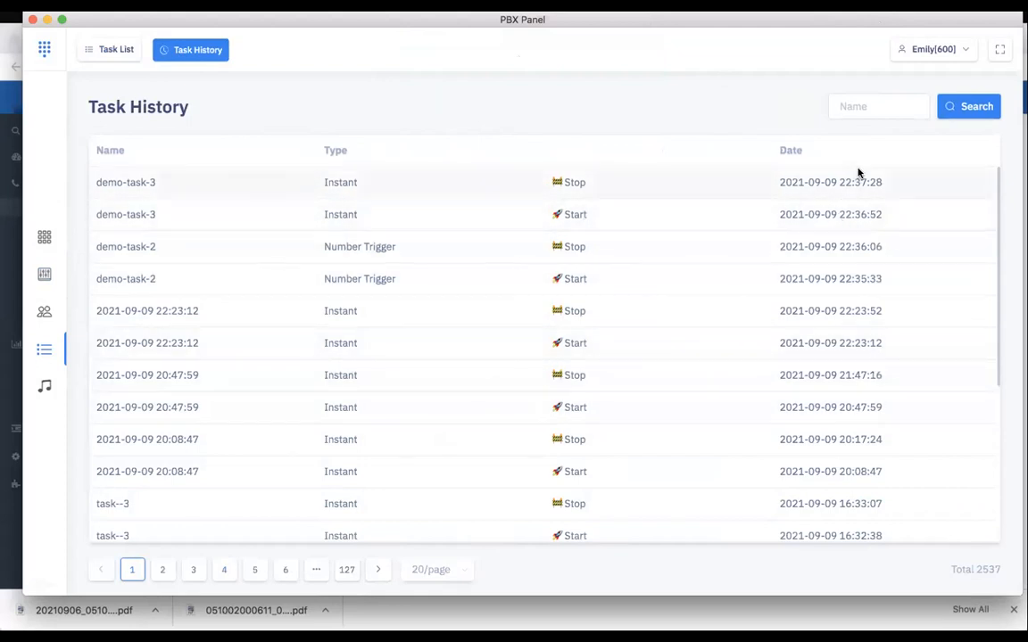
scroll(727, 397, down, 3)
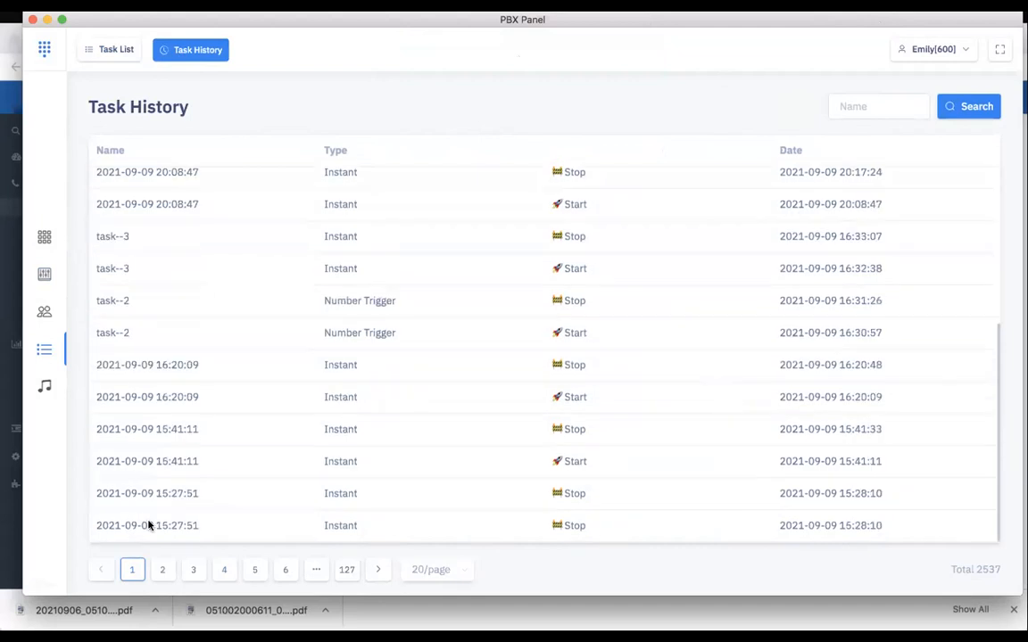
Check the second page of the task history, return to the first, and look at the music library
click(161, 569)
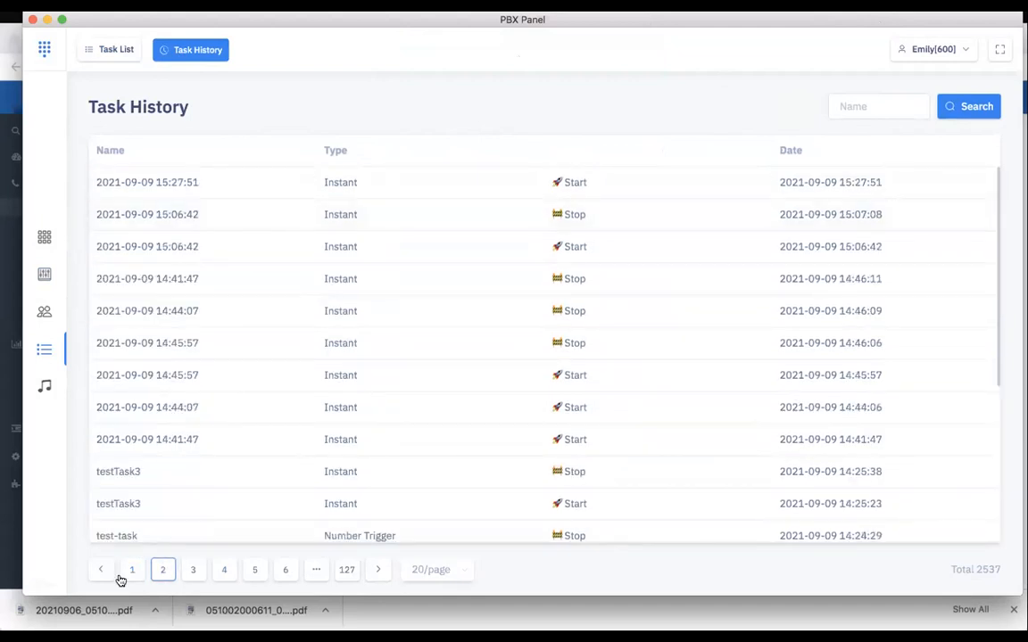
click(129, 572)
click(46, 392)
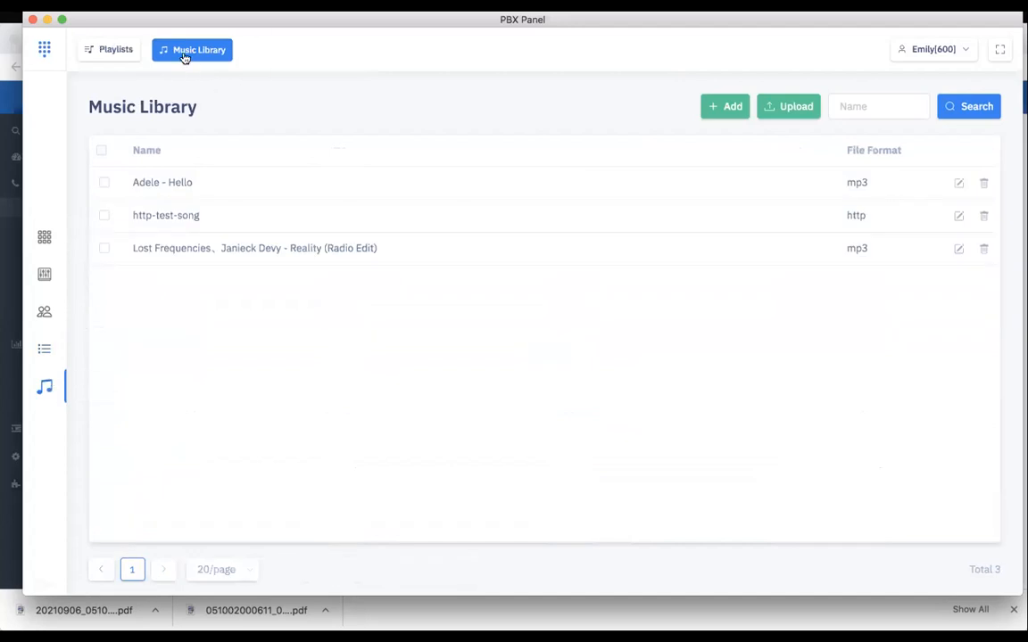
Return to the console, try selecting and deselecting all extensions, and select only horn Speaker 124
click(45, 273)
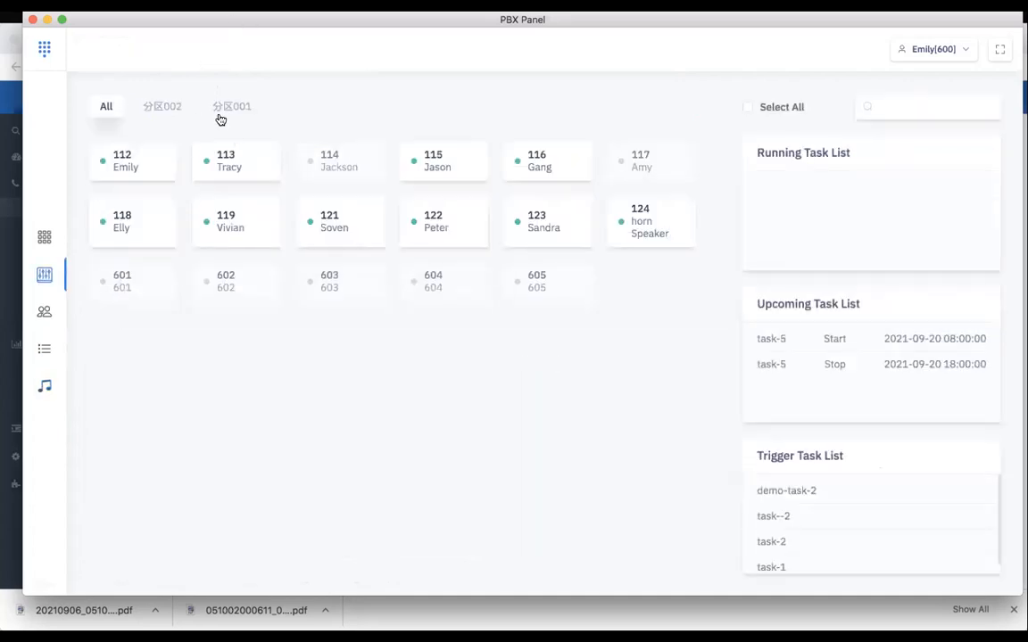
click(768, 107)
click(768, 107)
click(660, 227)
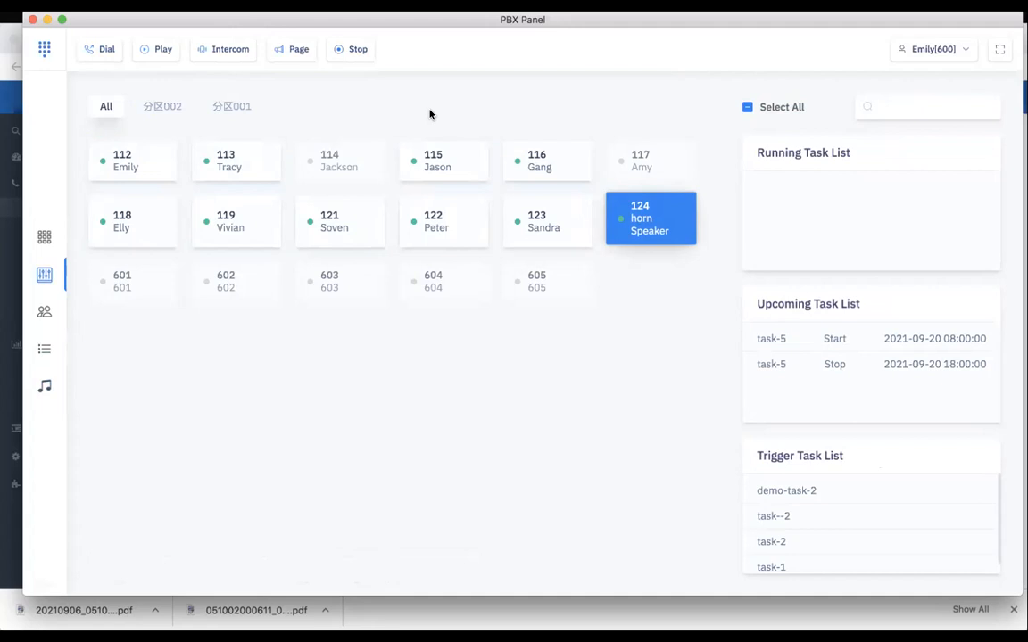
Switch to the CooVox web interface in the browser and add G.722 to extension 600's selected codecs in its advanced settings
click(3, 56)
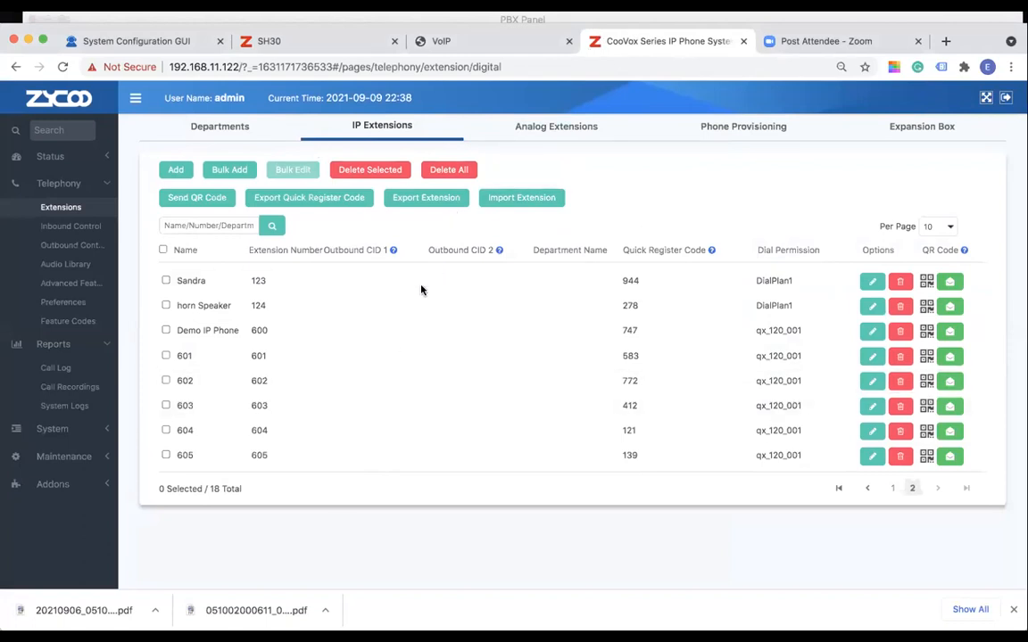
click(874, 333)
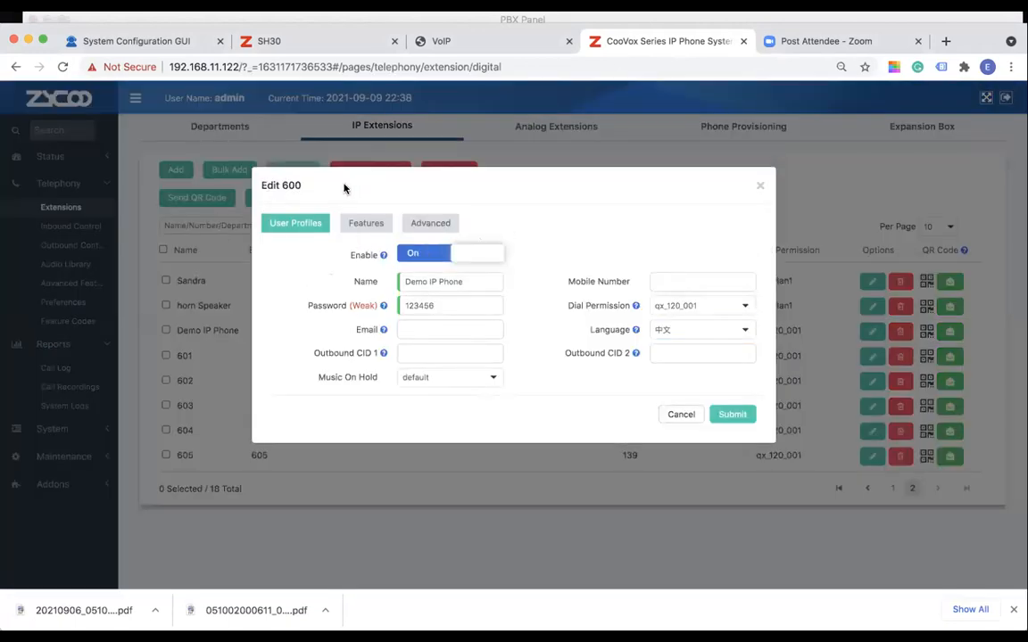
click(441, 223)
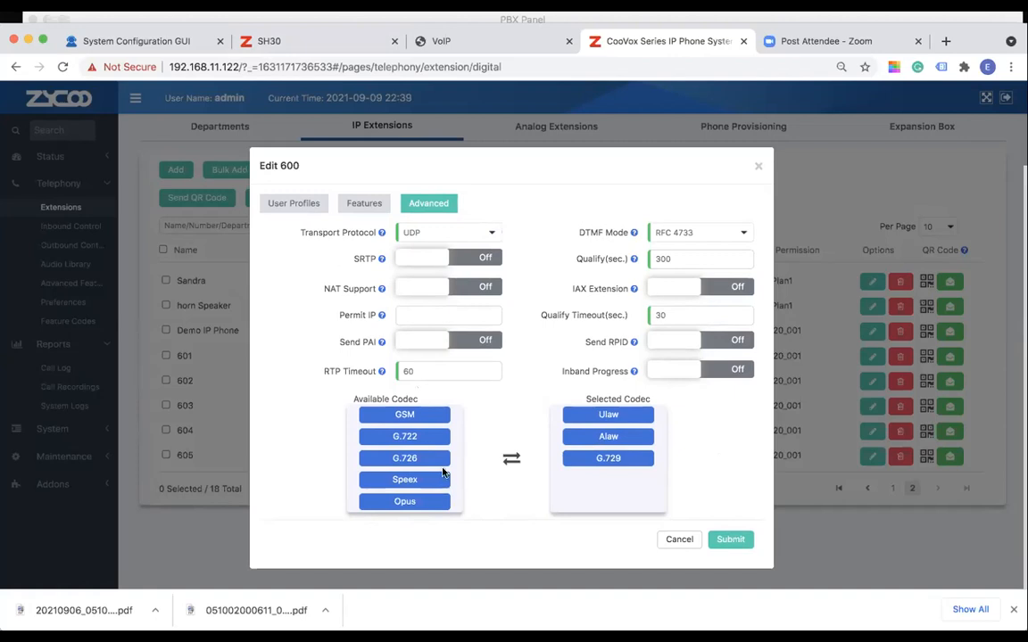
click(409, 436)
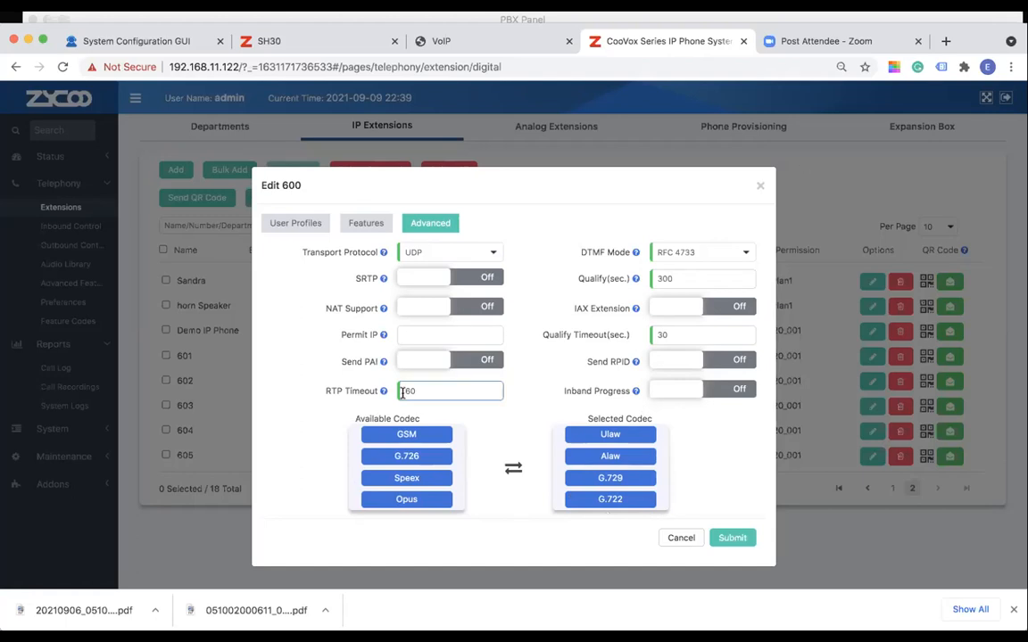
Check the audio codecs enabled on the SH30 speaker and add Opus to extension 600's selected codecs
click(269, 44)
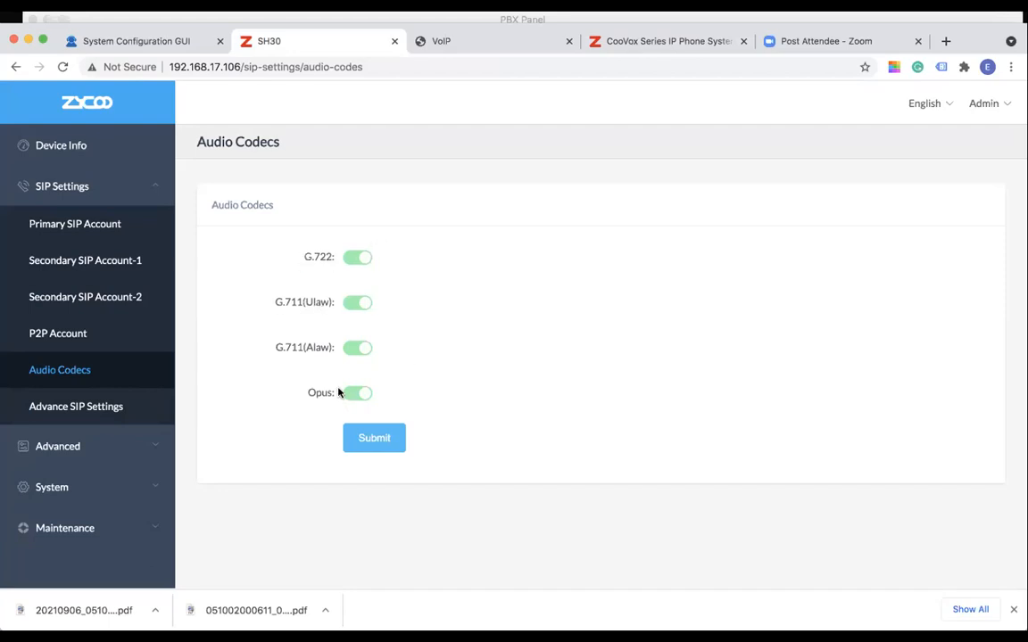
click(680, 43)
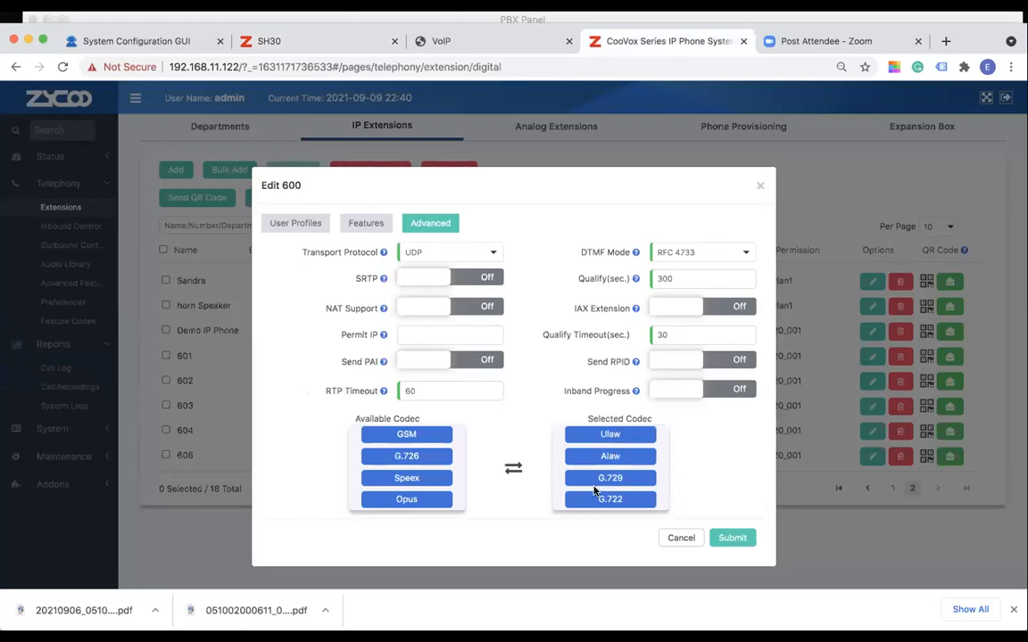
click(407, 501)
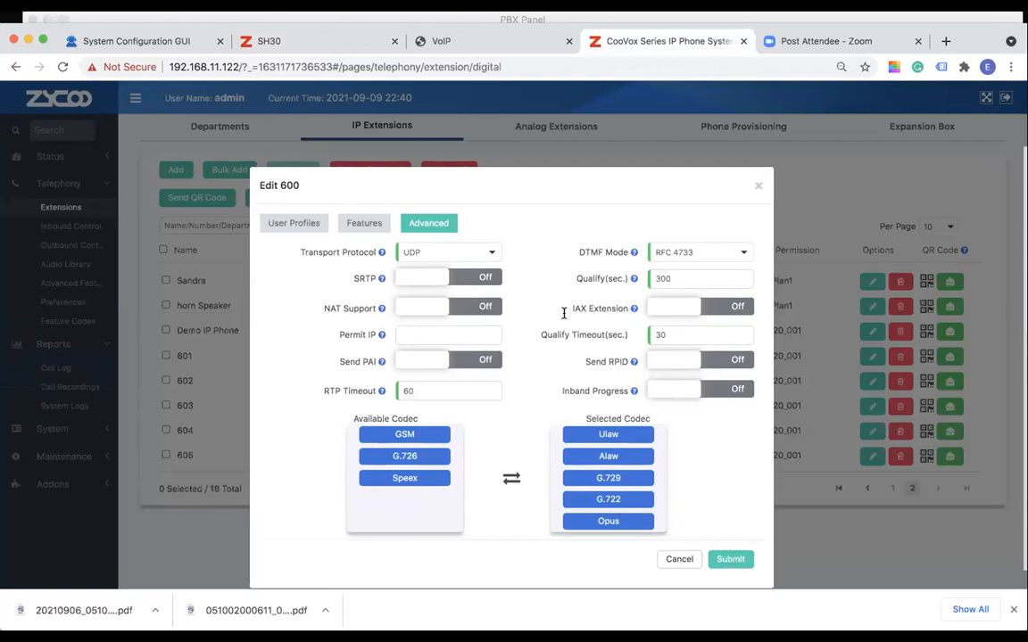
Log in again to the IP phone's web interface, entering the user name and account password
click(434, 40)
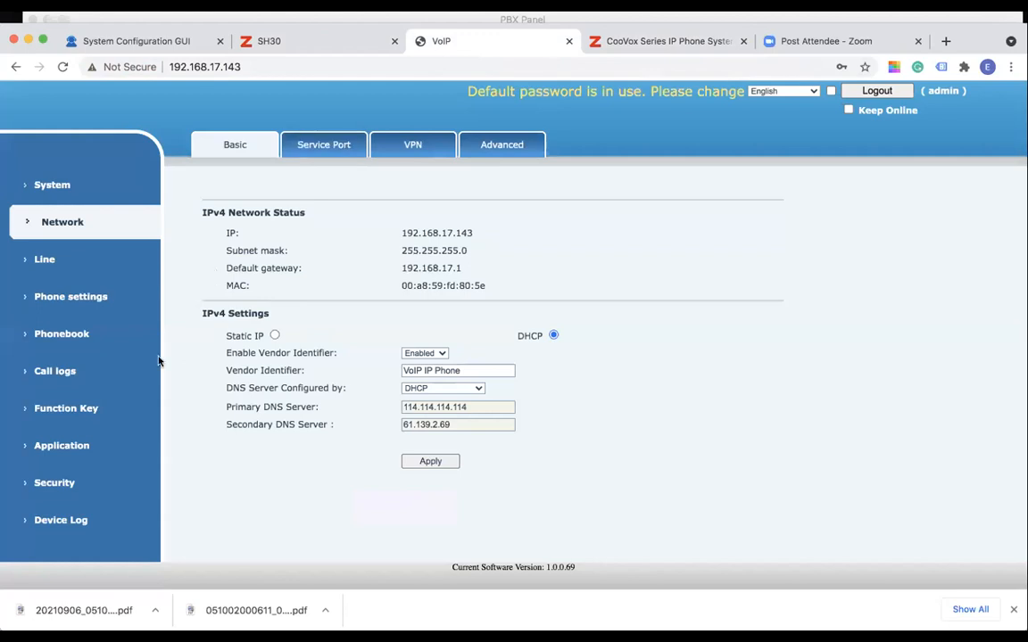
click(77, 187)
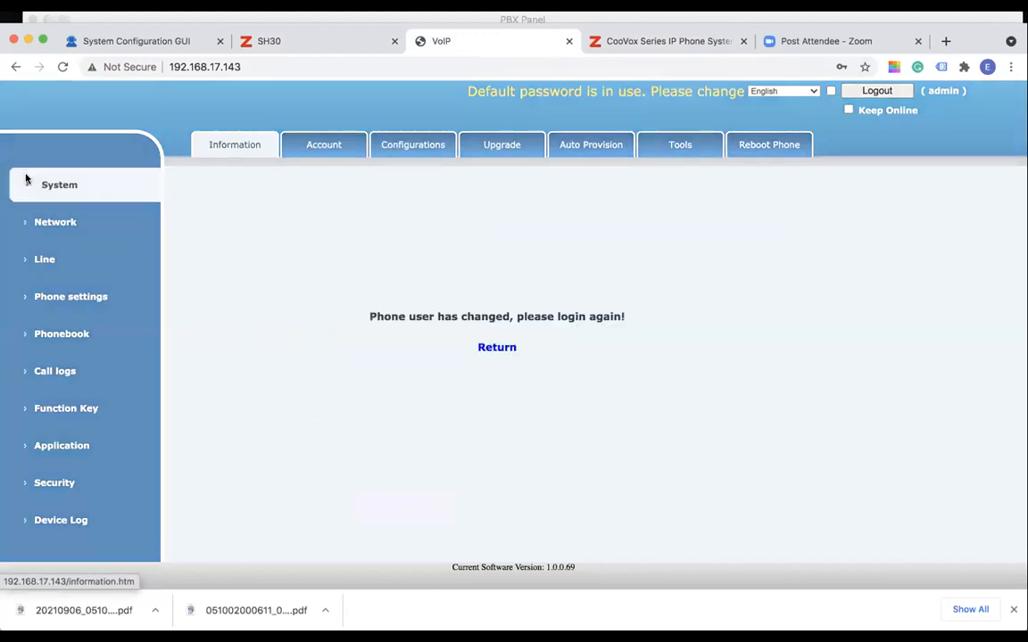
click(490, 348)
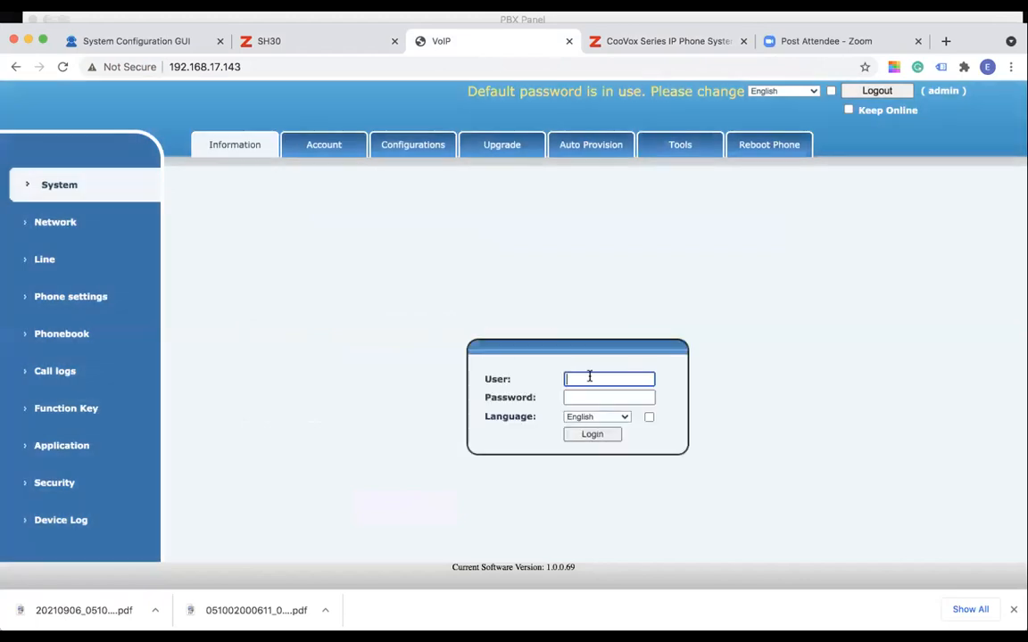
text(admin)
key(Tab)
text(admin)
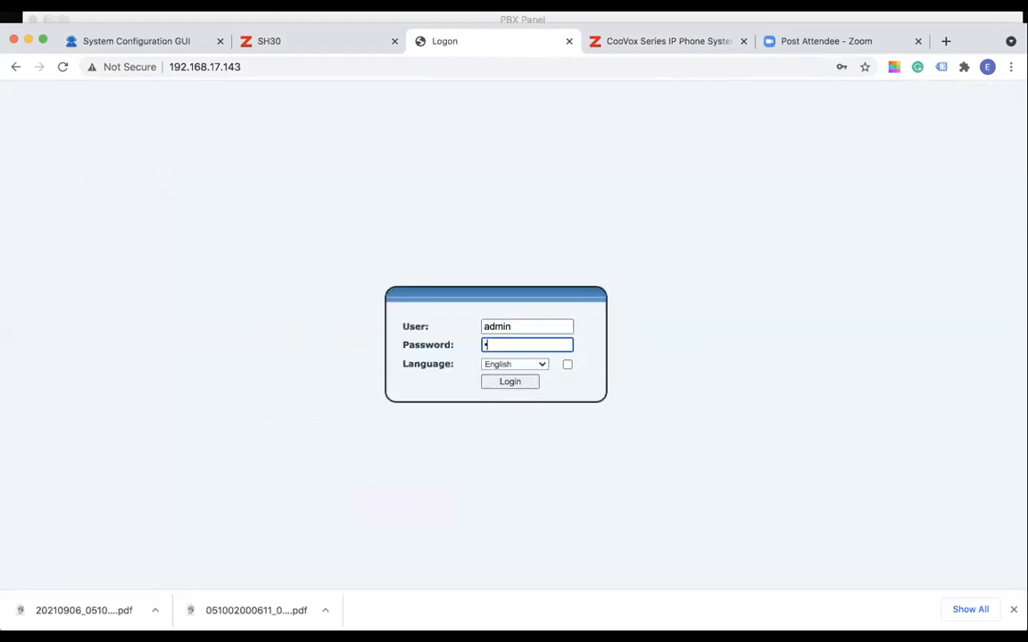
click(509, 382)
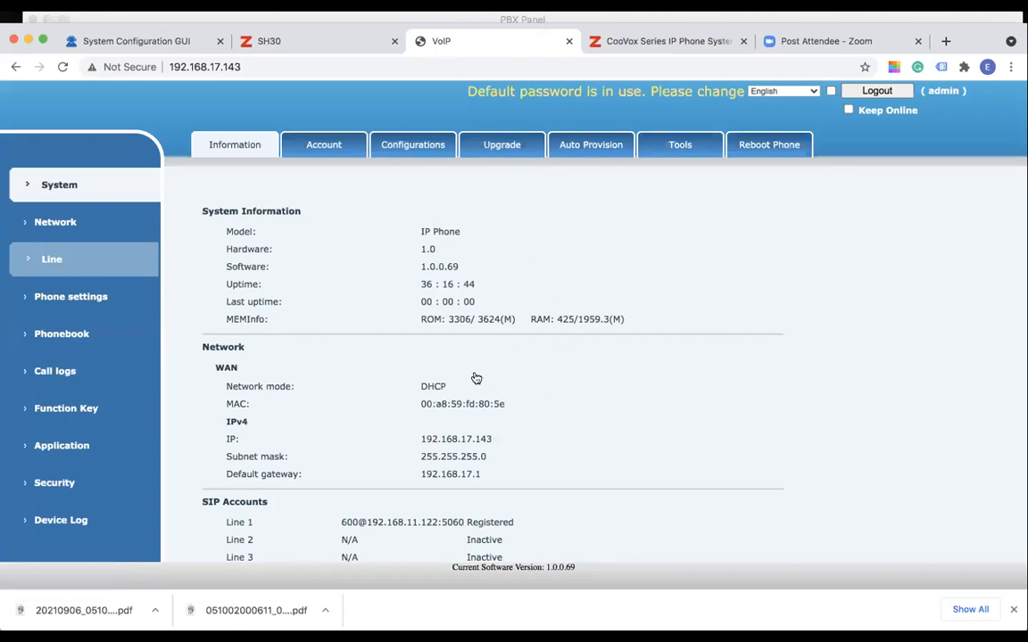
Review the phone's system information and examine the disabled and enabled codecs of its SIP1 line
scroll(464, 410, down, 3)
scroll(461, 425, down, 2)
scroll(461, 425, up, 5)
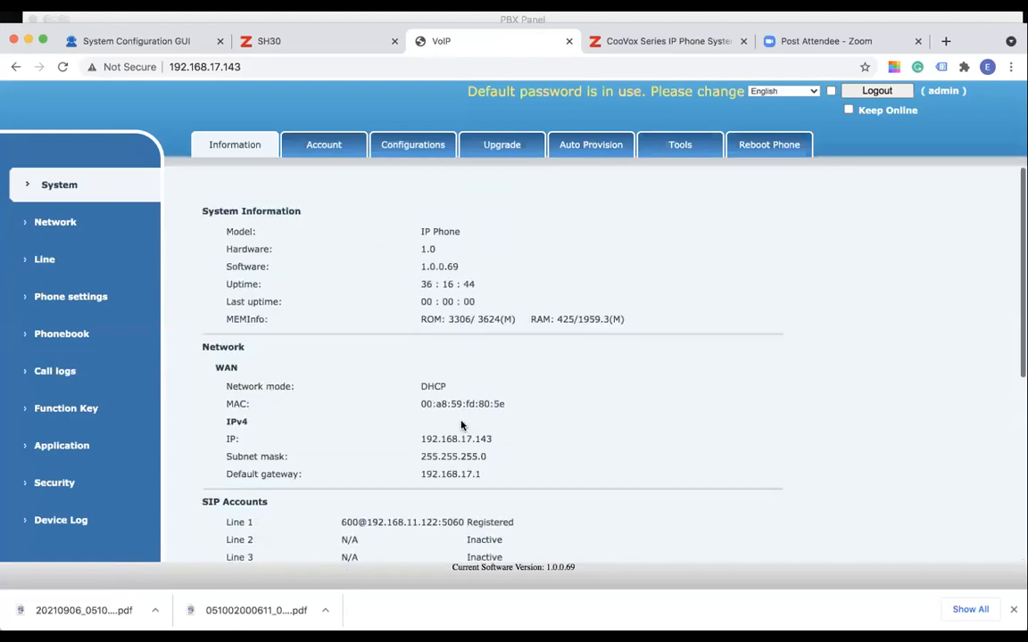
click(108, 253)
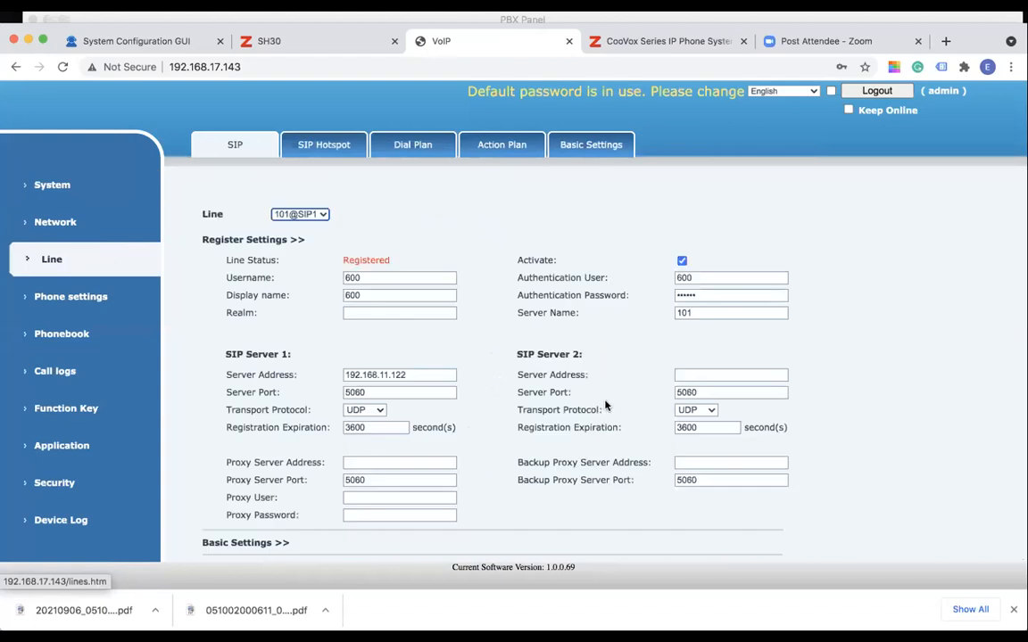
scroll(509, 441, down, 2)
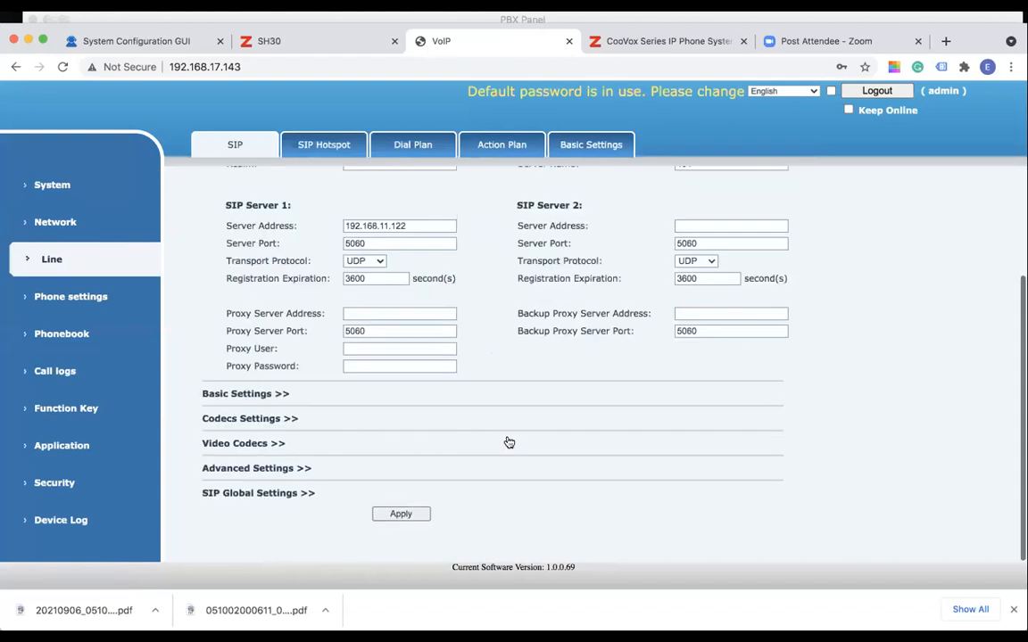
click(243, 441)
click(252, 290)
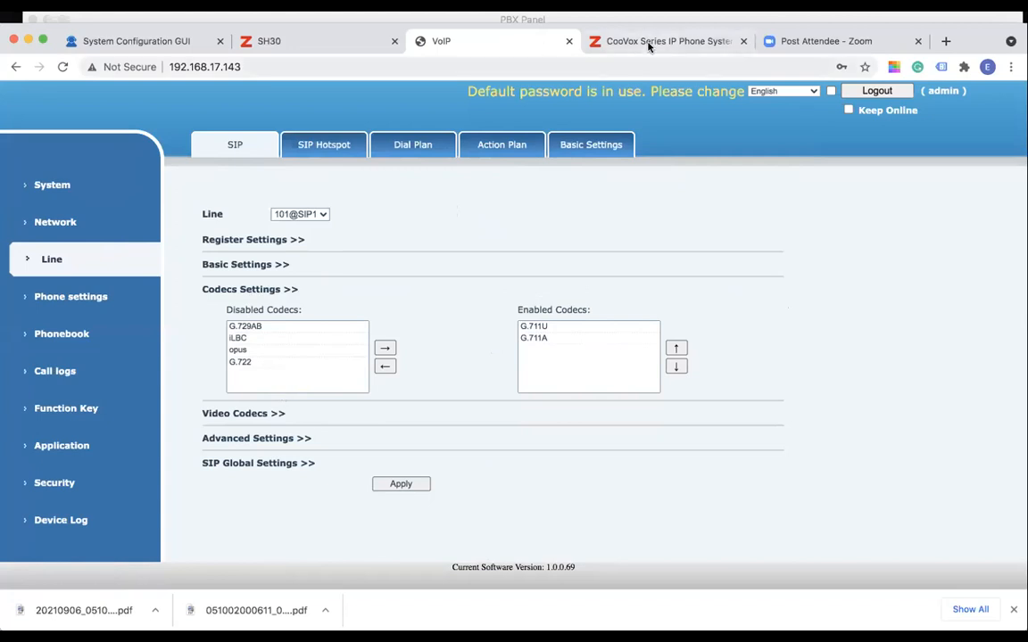
Close extension 600's settings in CooVox without submitting the codec changes, and return to the PBX Panel window
click(598, 40)
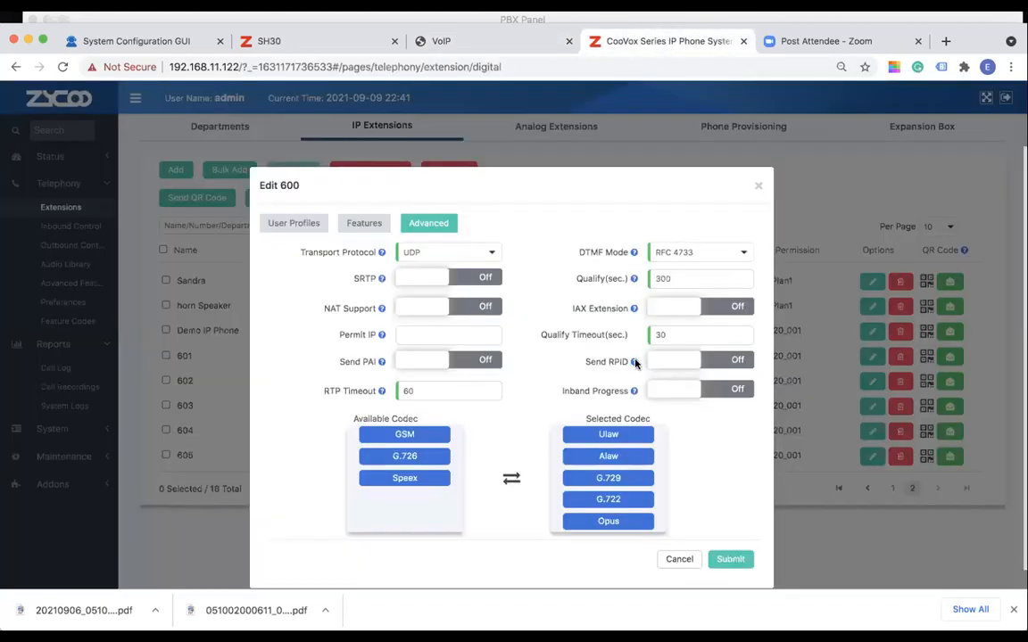
click(758, 186)
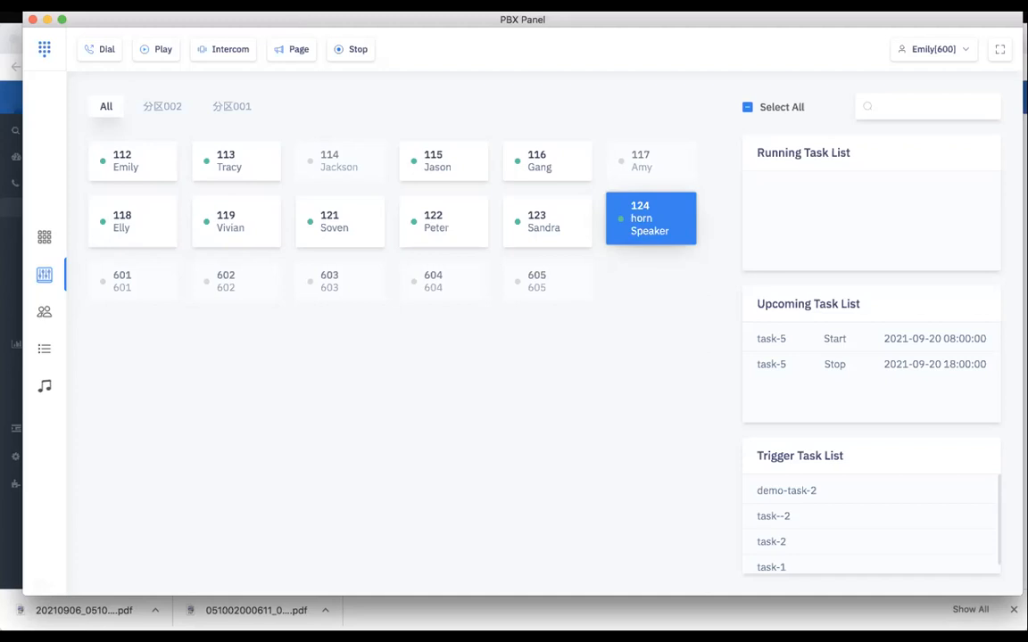
click(9, 231)
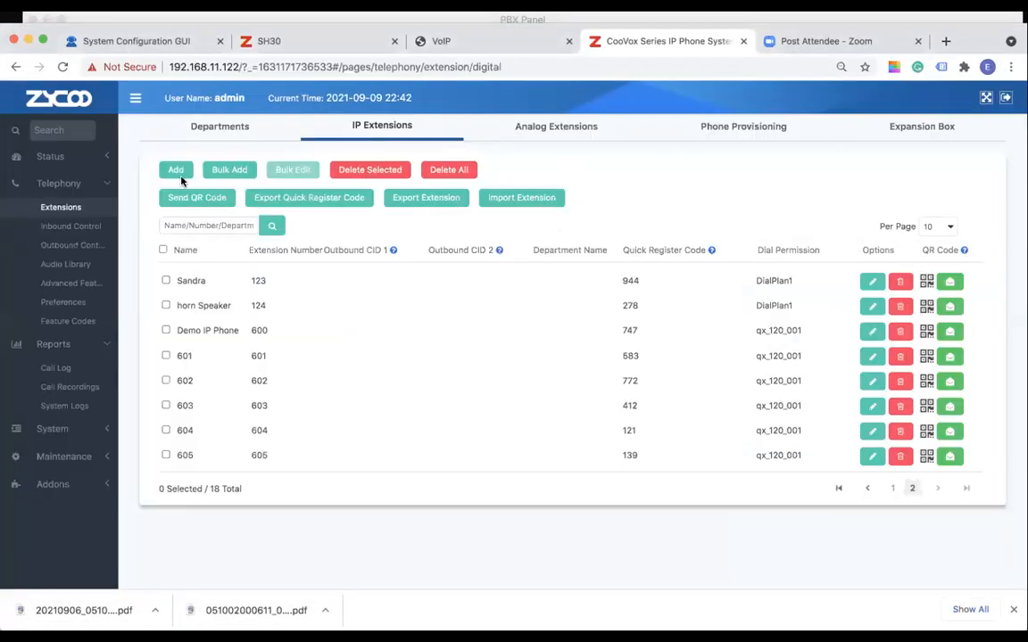
click(729, 18)
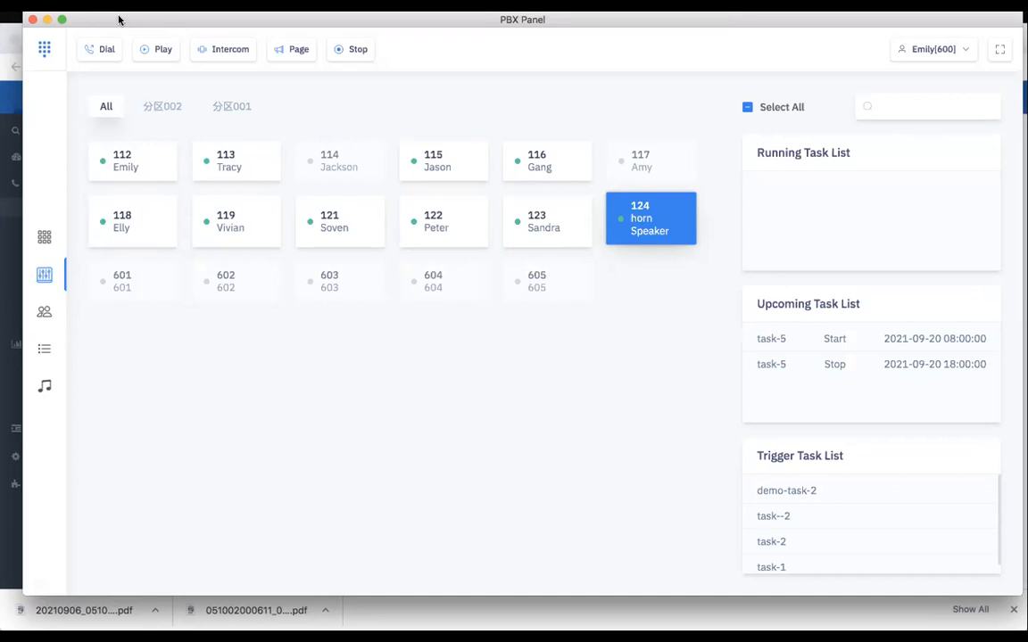
drag(119, 19, 130, 20)
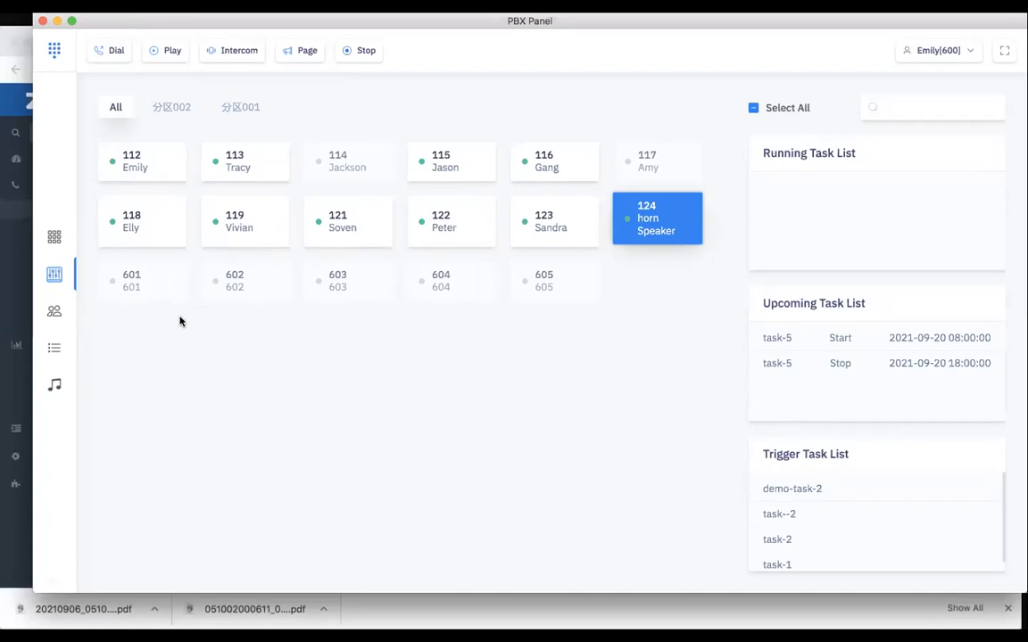